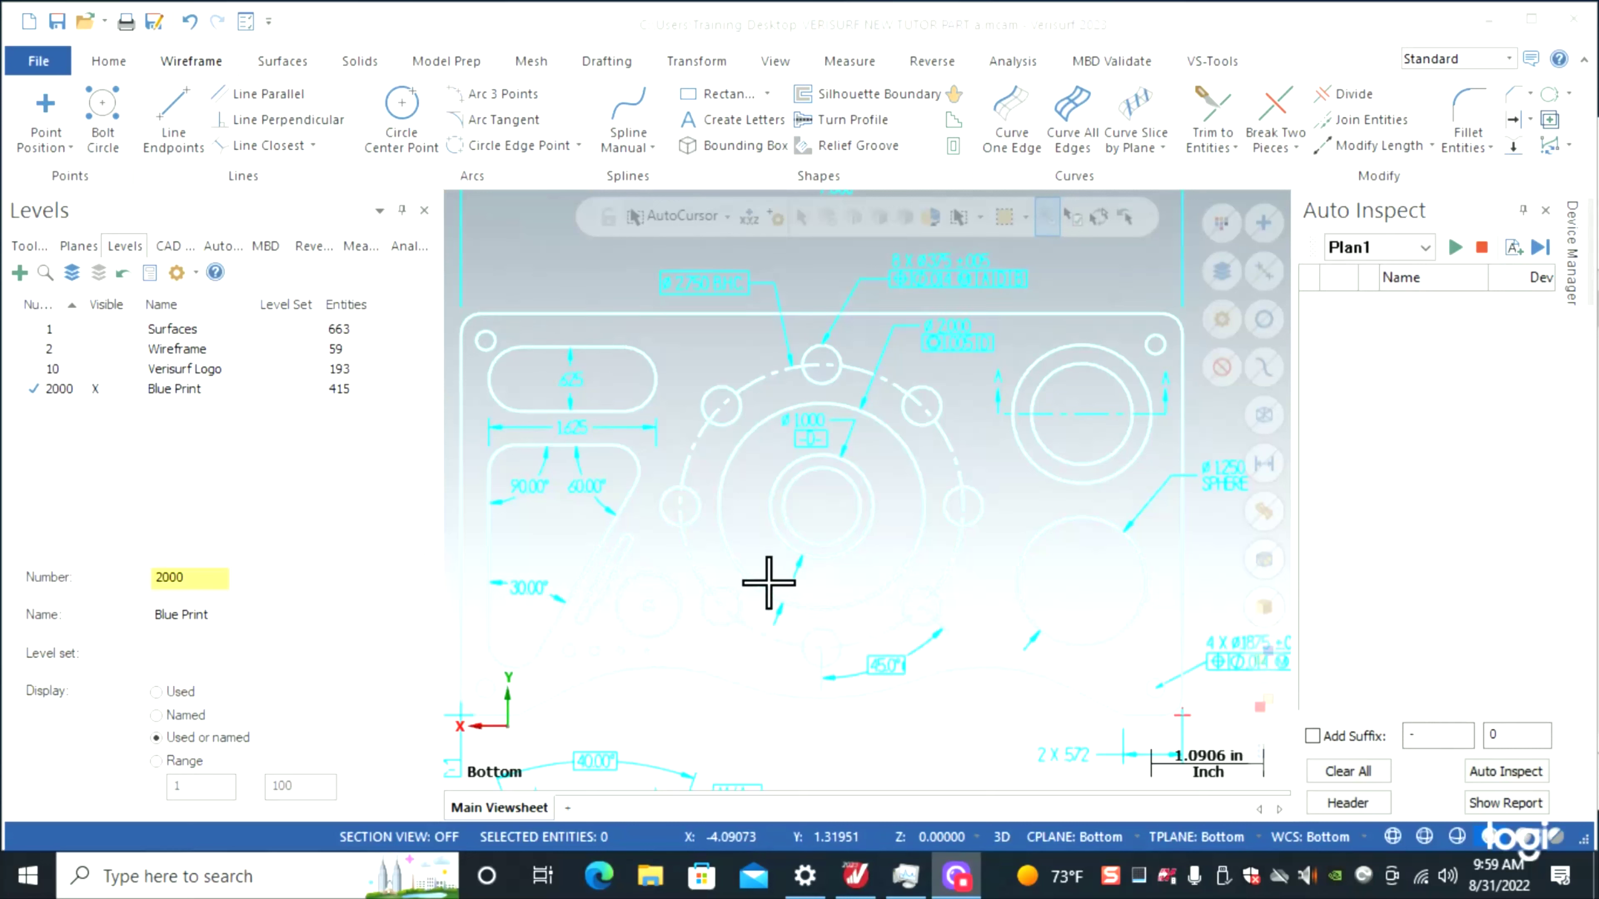
- Scroll the Levels list and make level 1 Surfaces visible
{"action": "scroll", "coordinate": [804, 550], "scroll_direction": "down", "scroll_amount": 1}
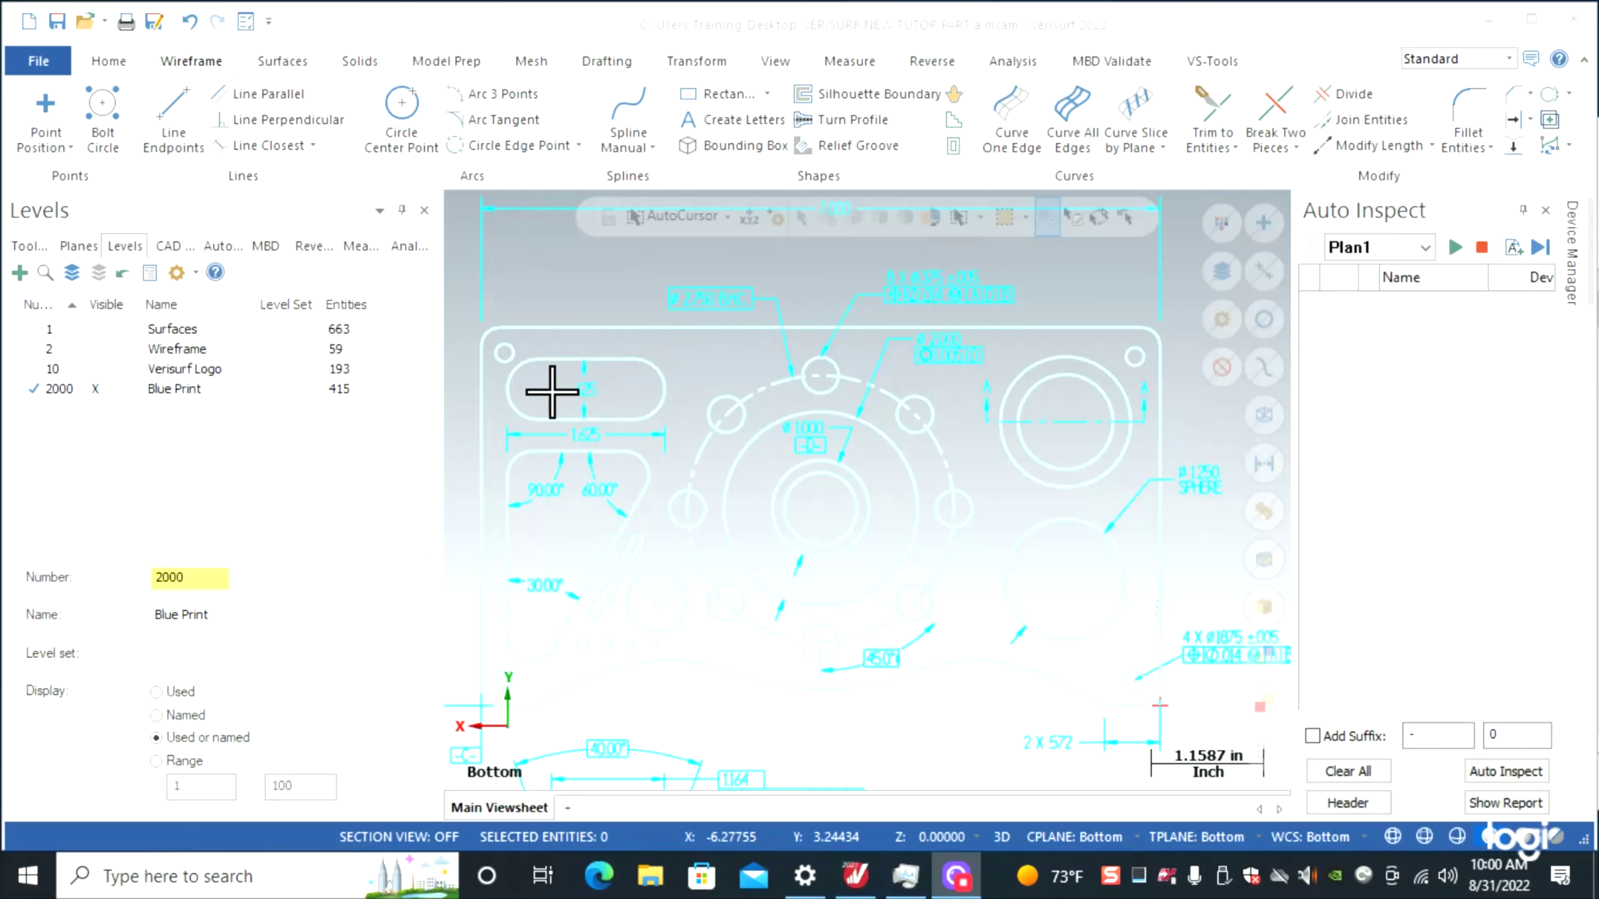
{"action": "scroll", "coordinate": [703, 286], "scroll_direction": "down", "scroll_amount": 3}
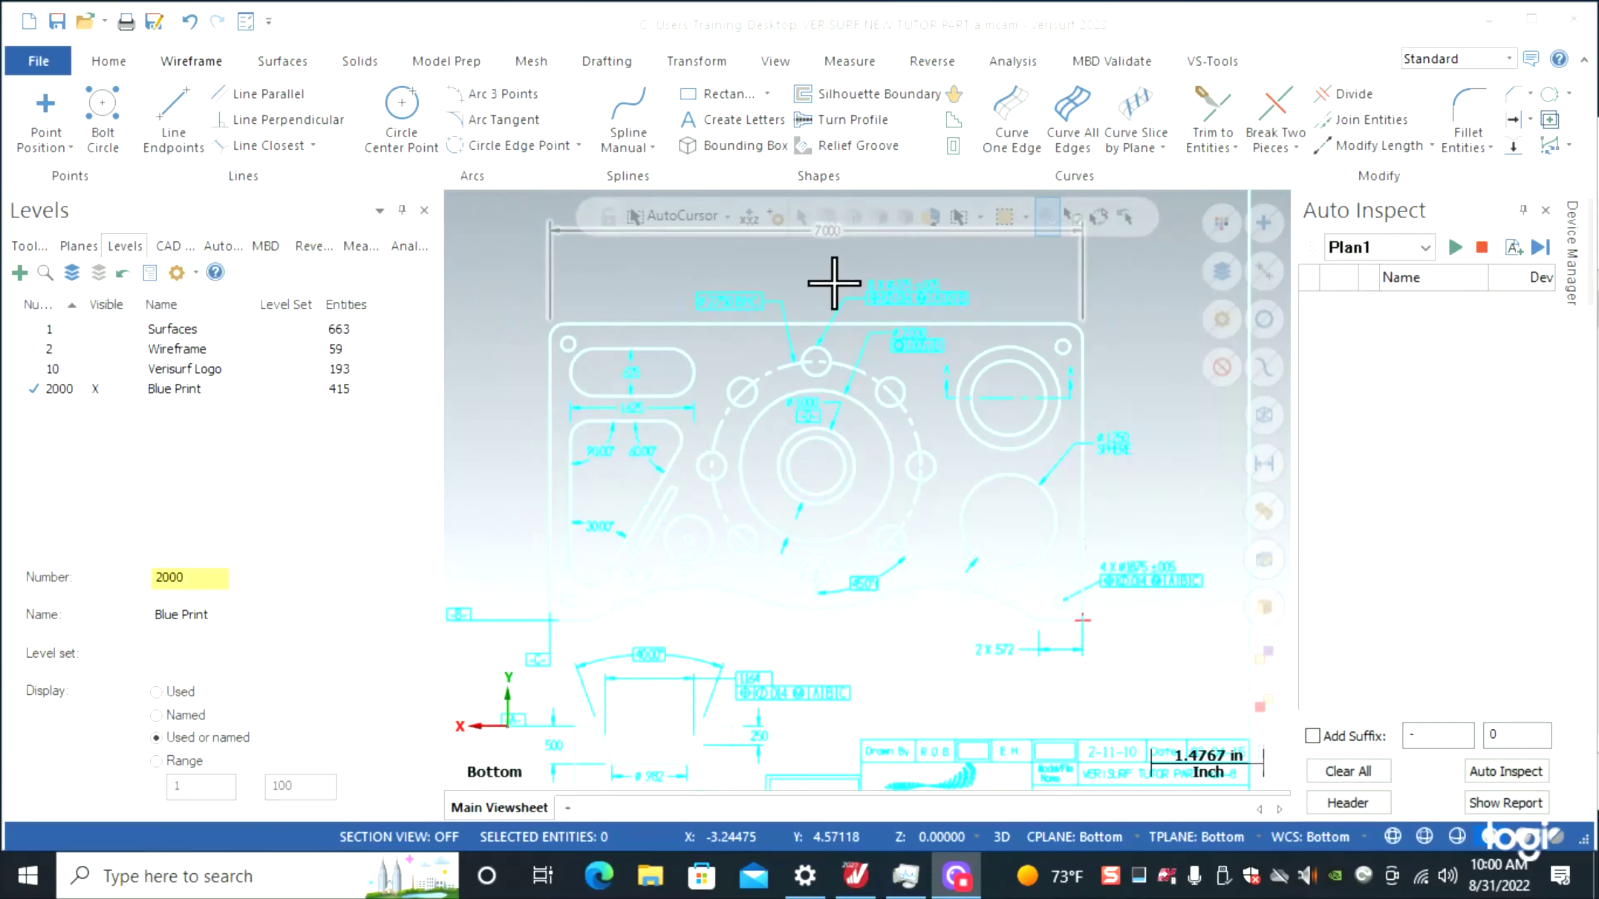
{"action": "scroll", "coordinate": [834, 284], "scroll_direction": "down", "scroll_amount": 2}
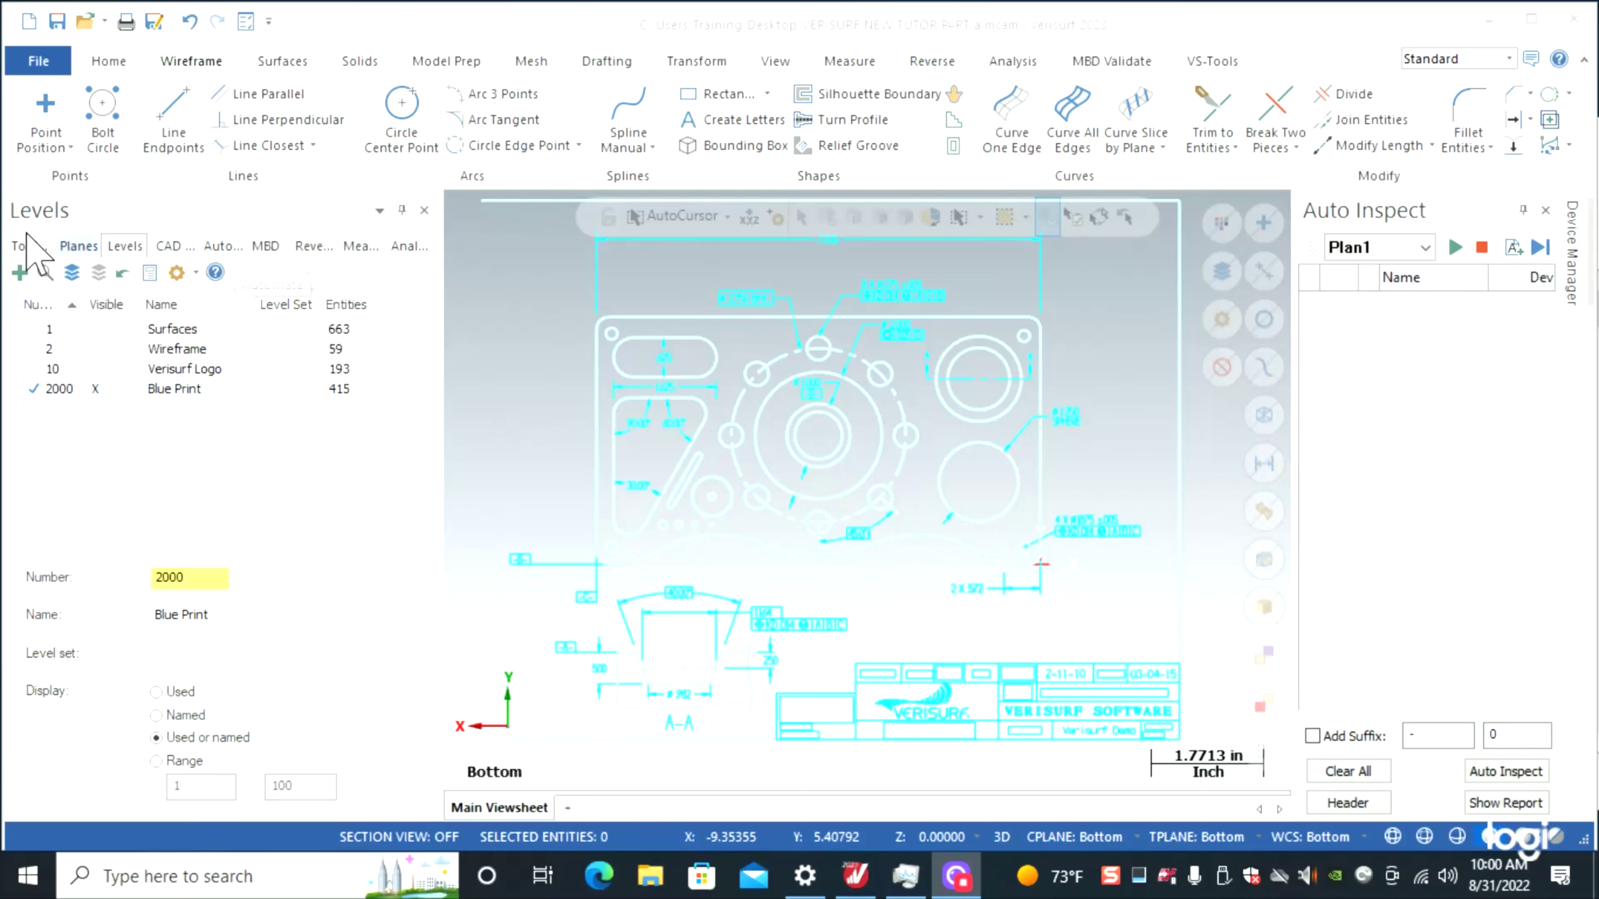
{"action": "left_click", "coordinate": [47, 330]}
- Hide level 2000 Blue Print and add Auto Align1 to Plan1, ready for targets
{"action": "left_click", "coordinate": [97, 389]}
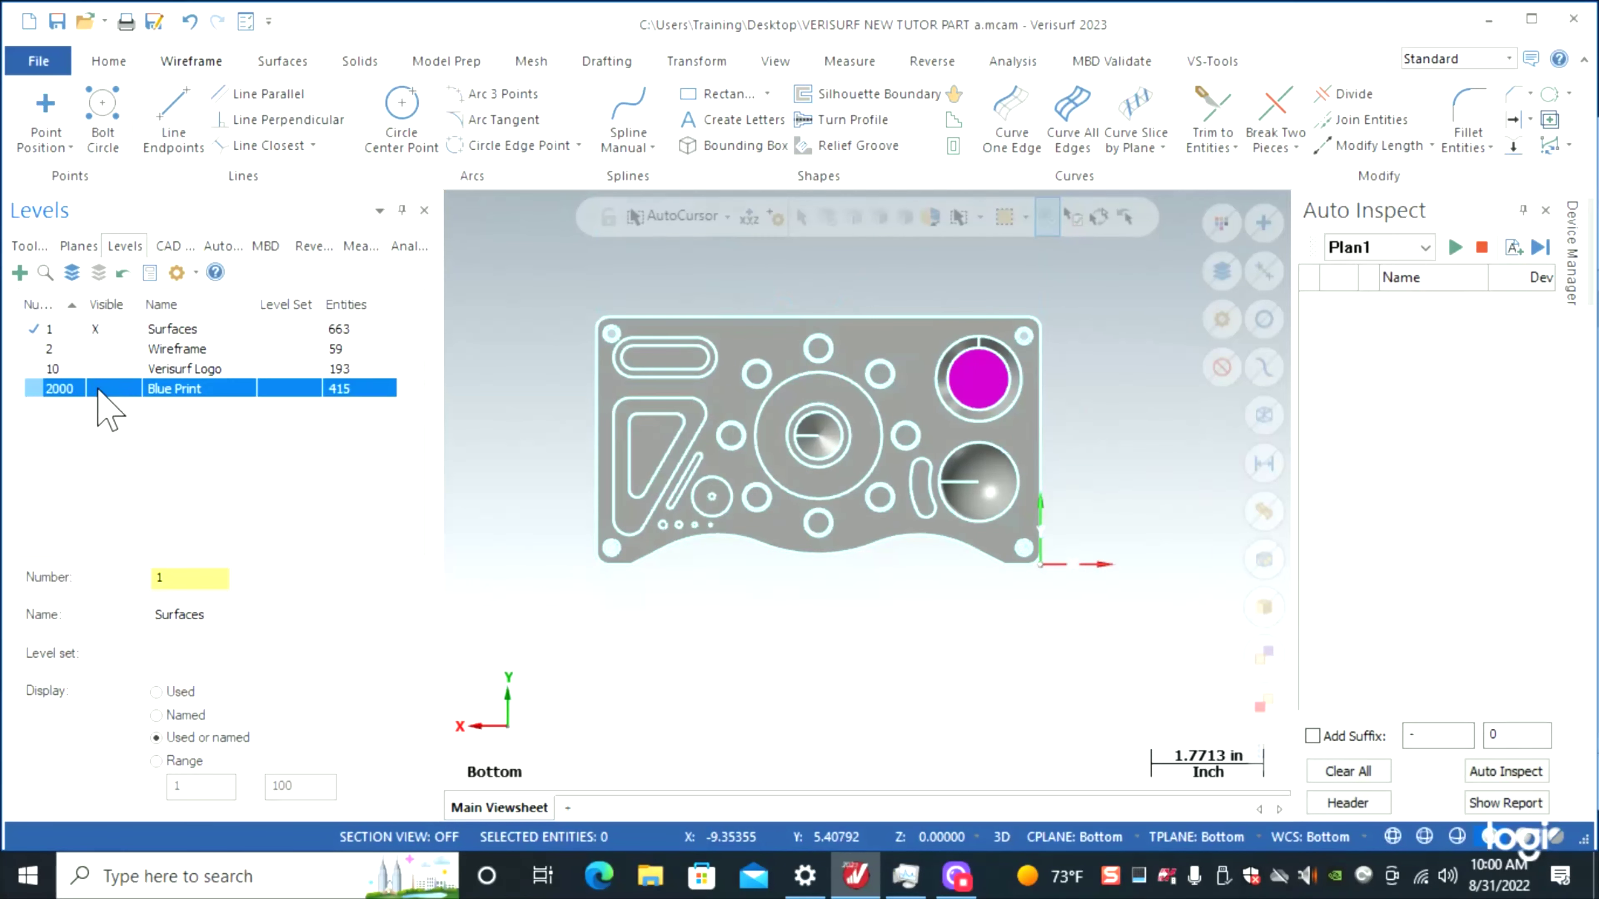
{"action": "left_click", "coordinate": [216, 245]}
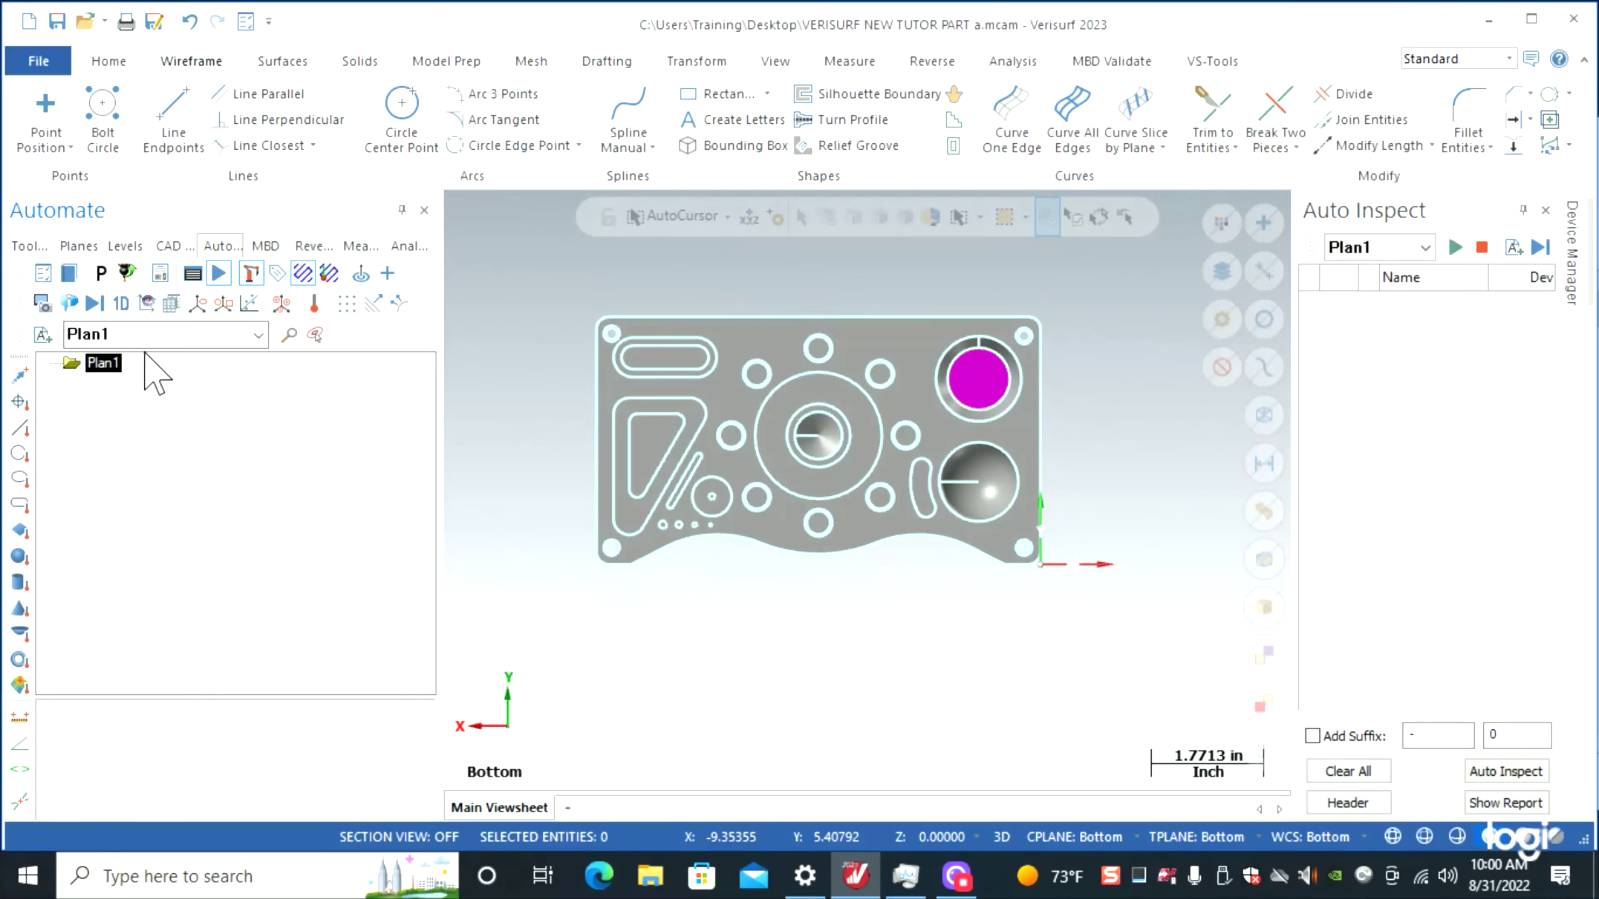
{"action": "left_click", "coordinate": [282, 305]}
{"action": "left_click", "coordinate": [135, 383]}
{"action": "right_click", "coordinate": [134, 384]}
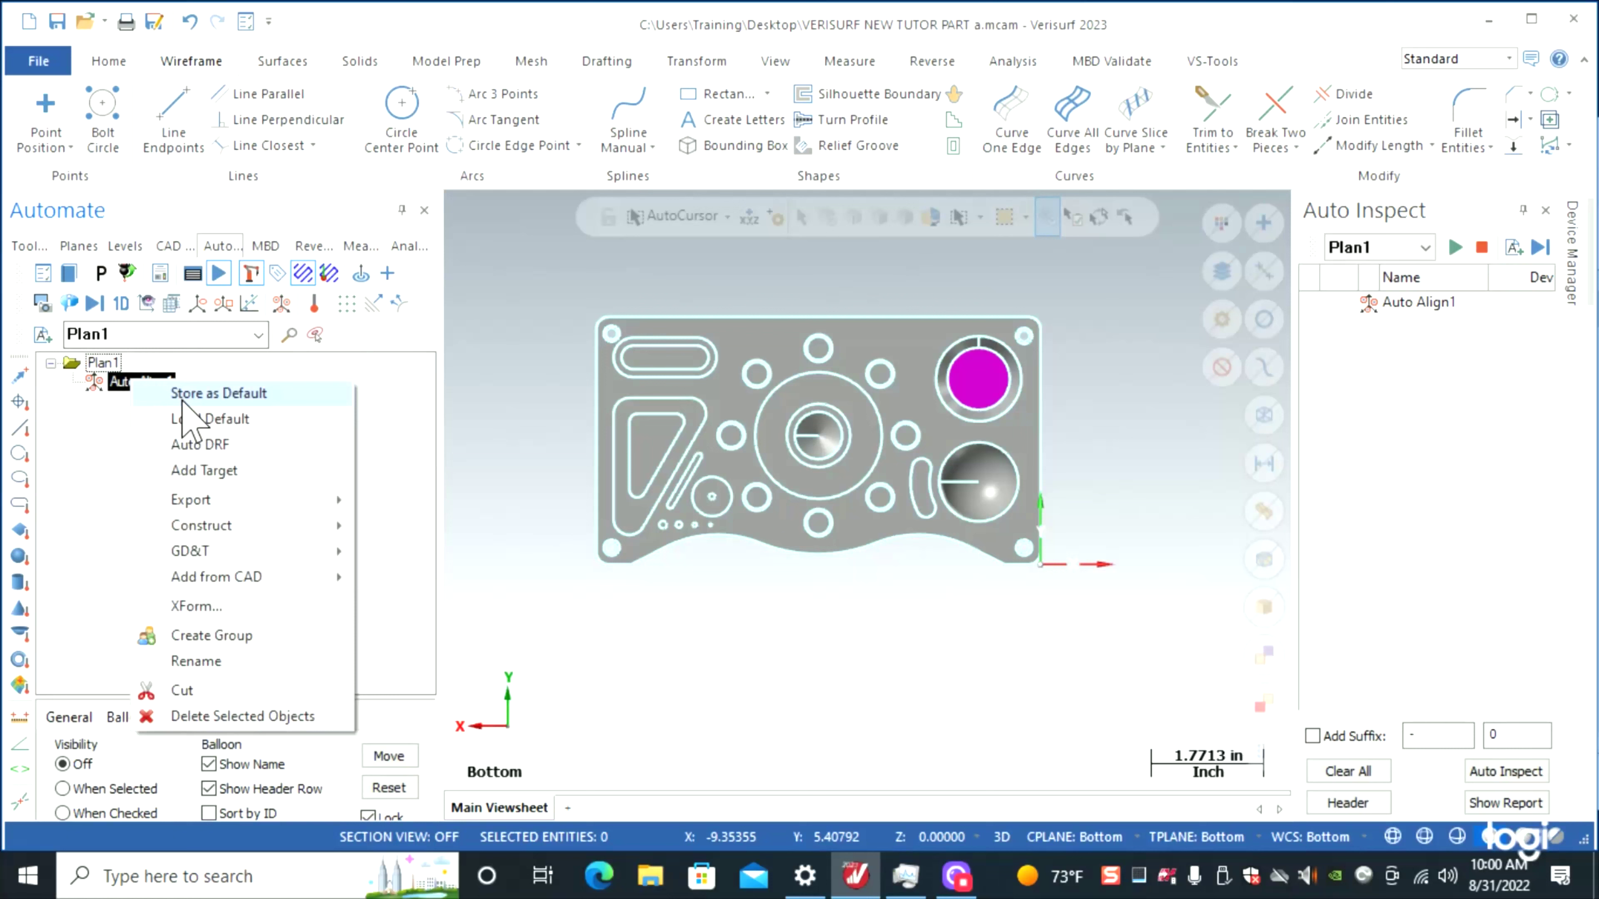
{"action": "left_click", "coordinate": [211, 470]}
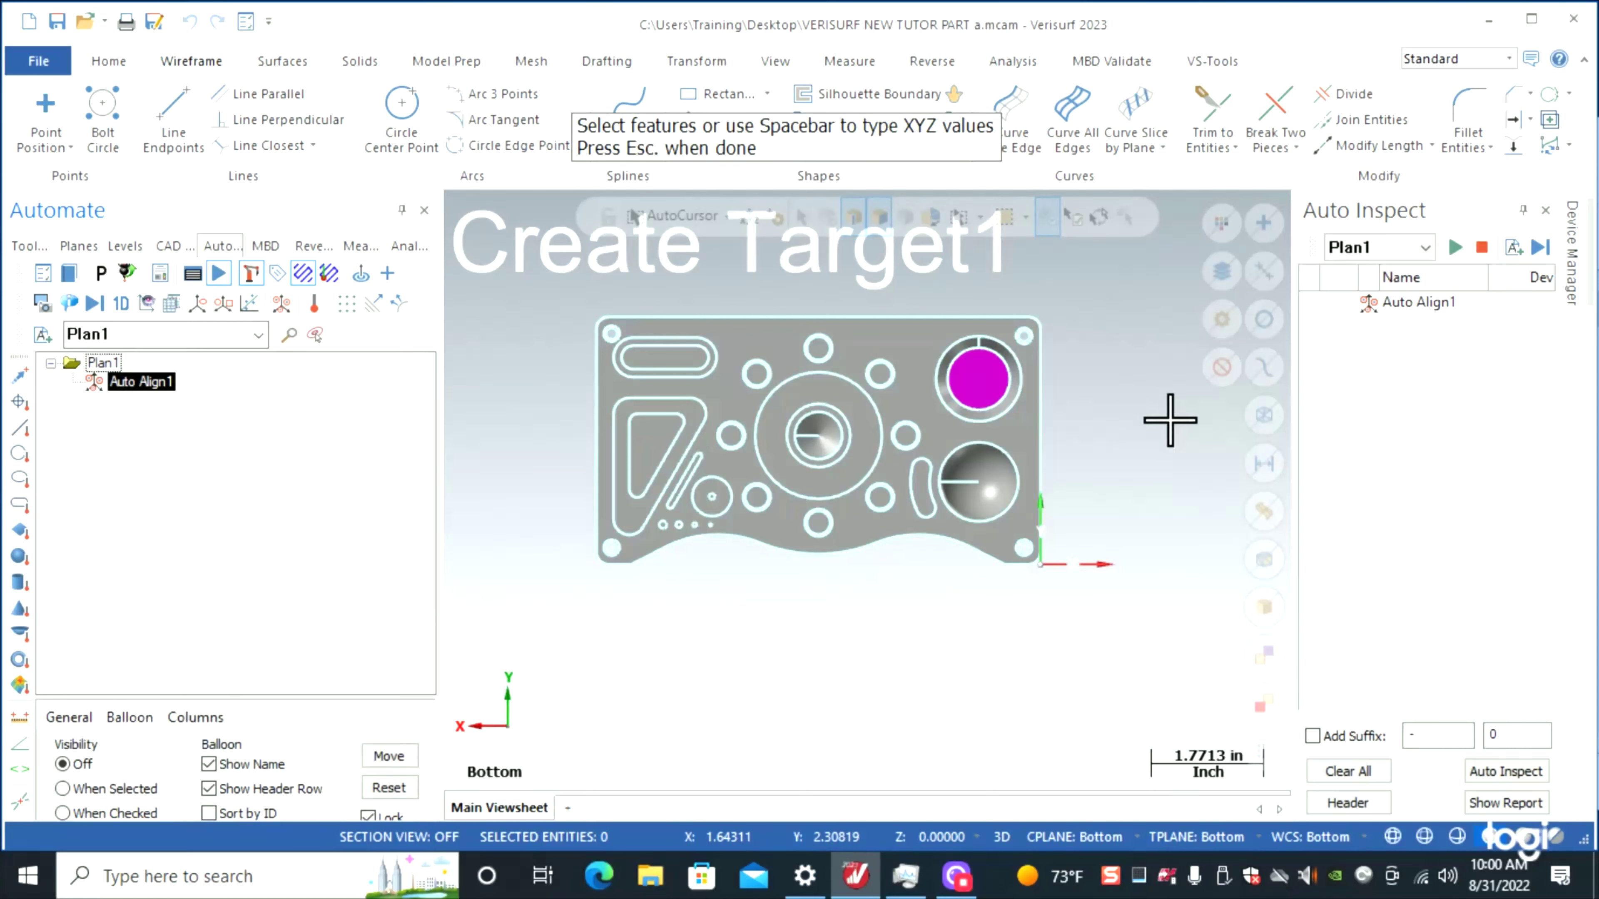
- With surface-only picking, place seven targets on the holes, corners, side and left end
{"action": "left_click", "coordinate": [1264, 513]}
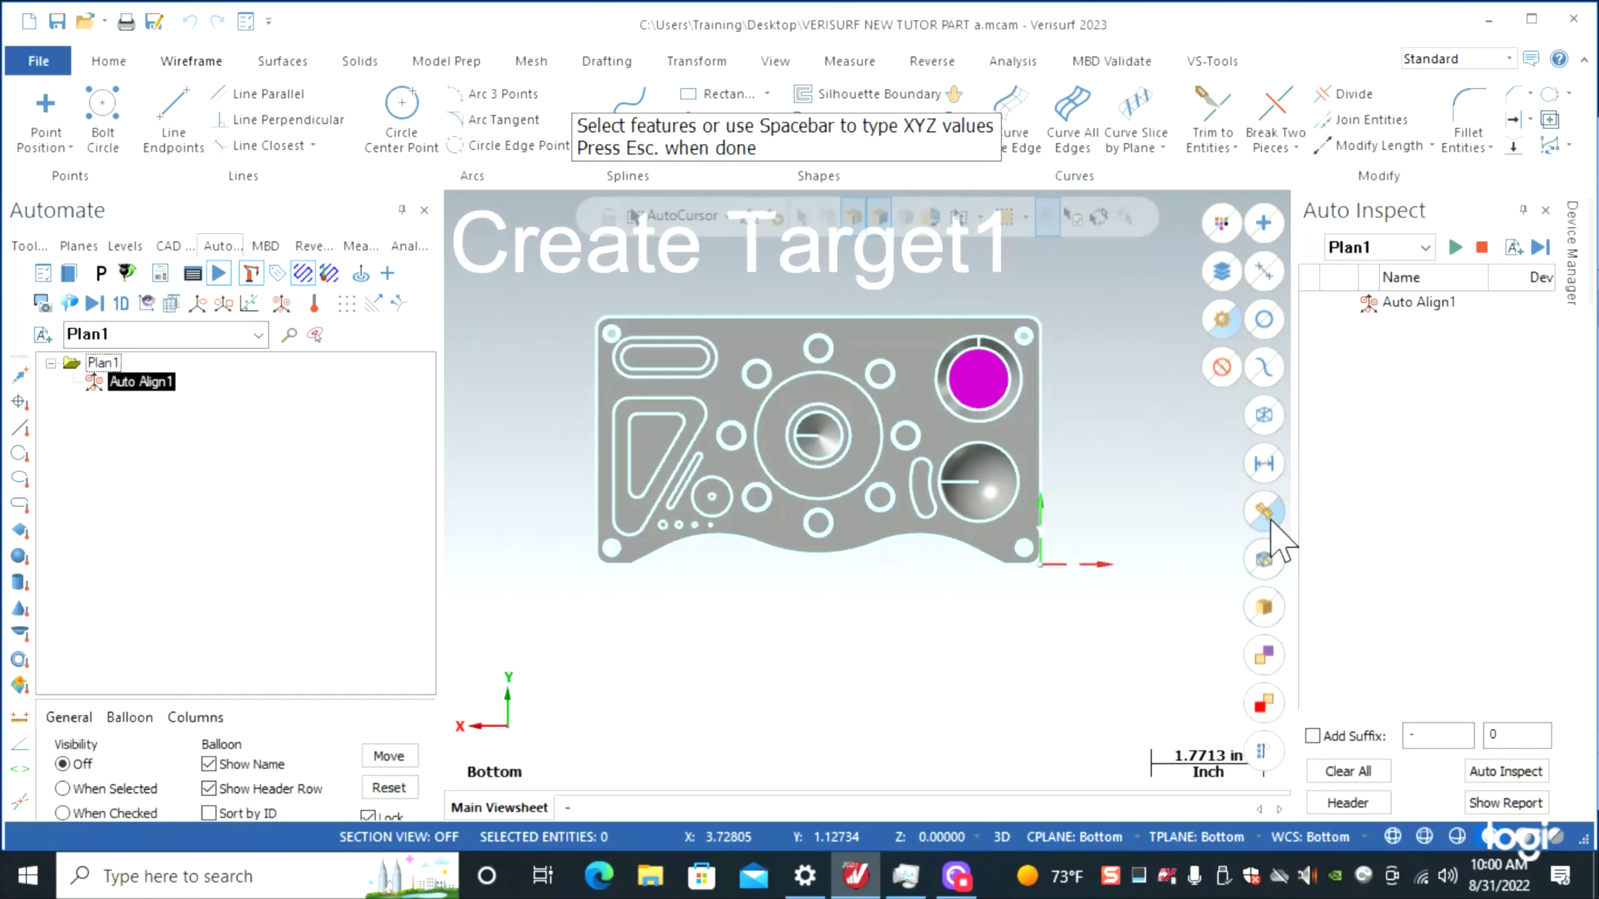
{"action": "left_click", "coordinate": [645, 323]}
{"action": "left_click", "coordinate": [975, 329]}
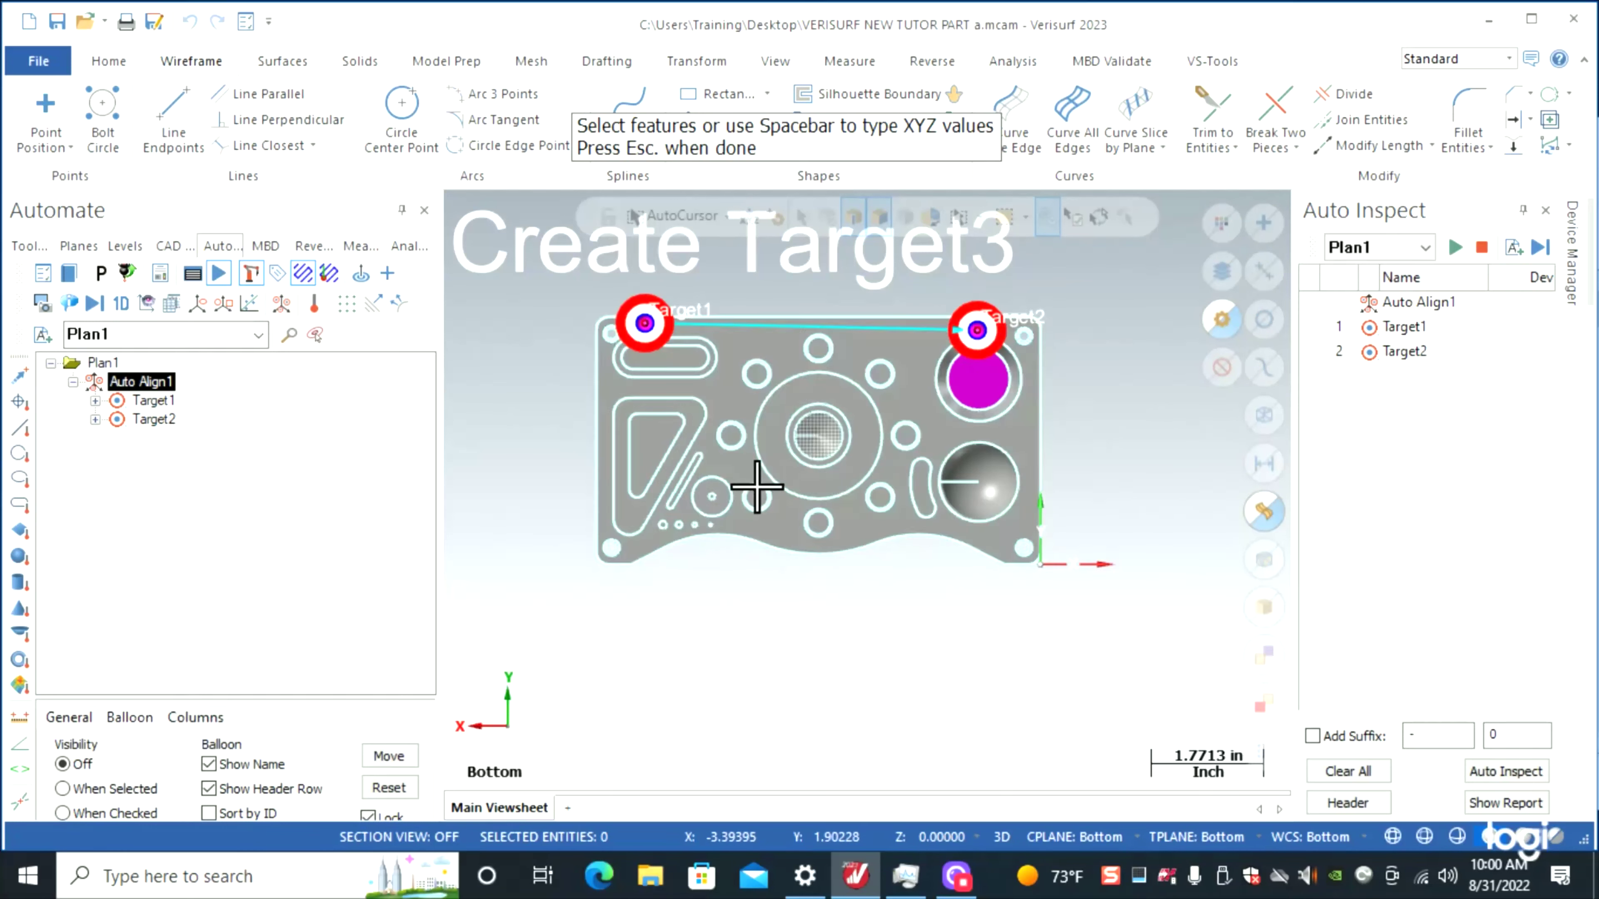
{"action": "left_click", "coordinate": [638, 543]}
{"action": "left_click", "coordinate": [993, 536]}
{"action": "middle_click_drag", "start_coordinate": [993, 535], "coordinate": [1007, 566]}
{"action": "left_click", "coordinate": [1012, 582]}
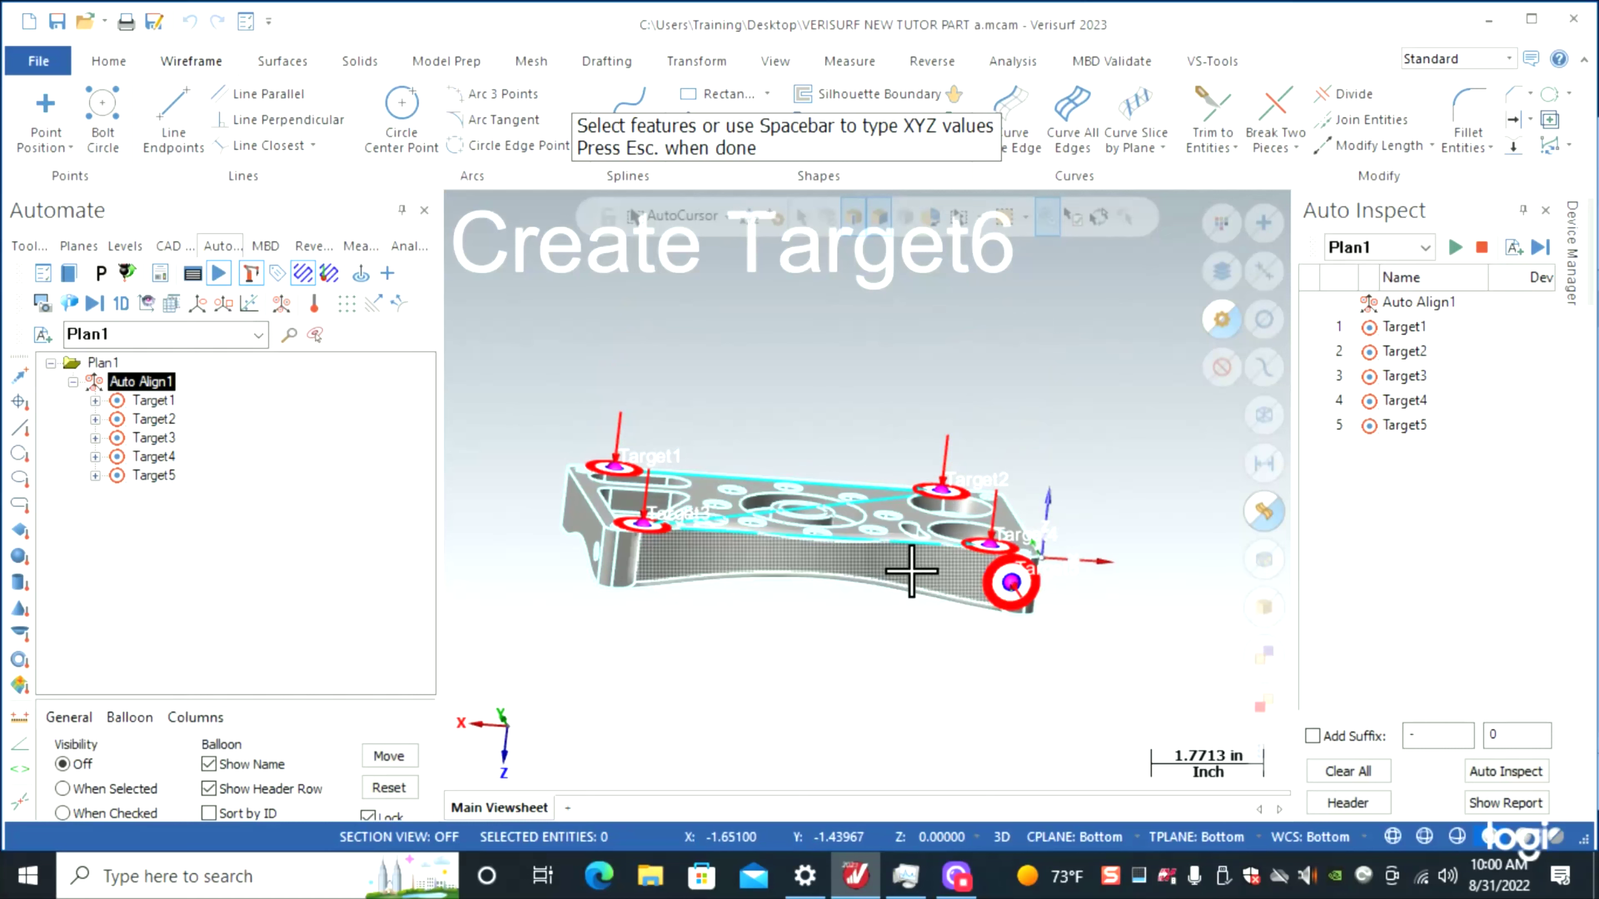
{"action": "left_click", "coordinate": [624, 557]}
{"action": "left_click", "coordinate": [586, 515]}
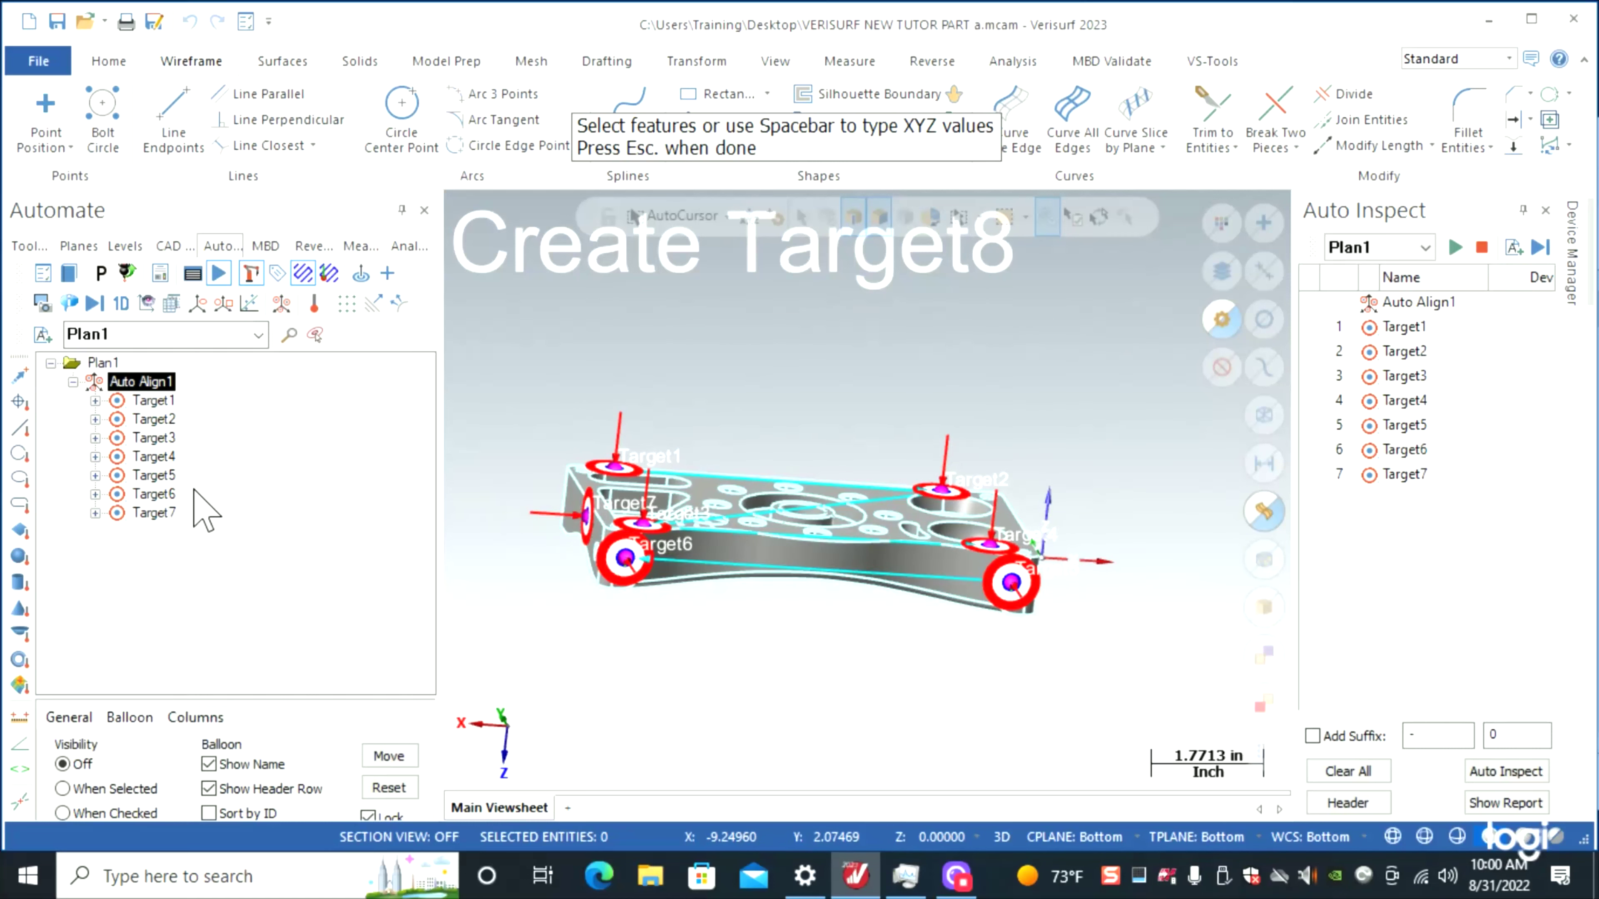
{"action": "left_click", "coordinate": [148, 563]}
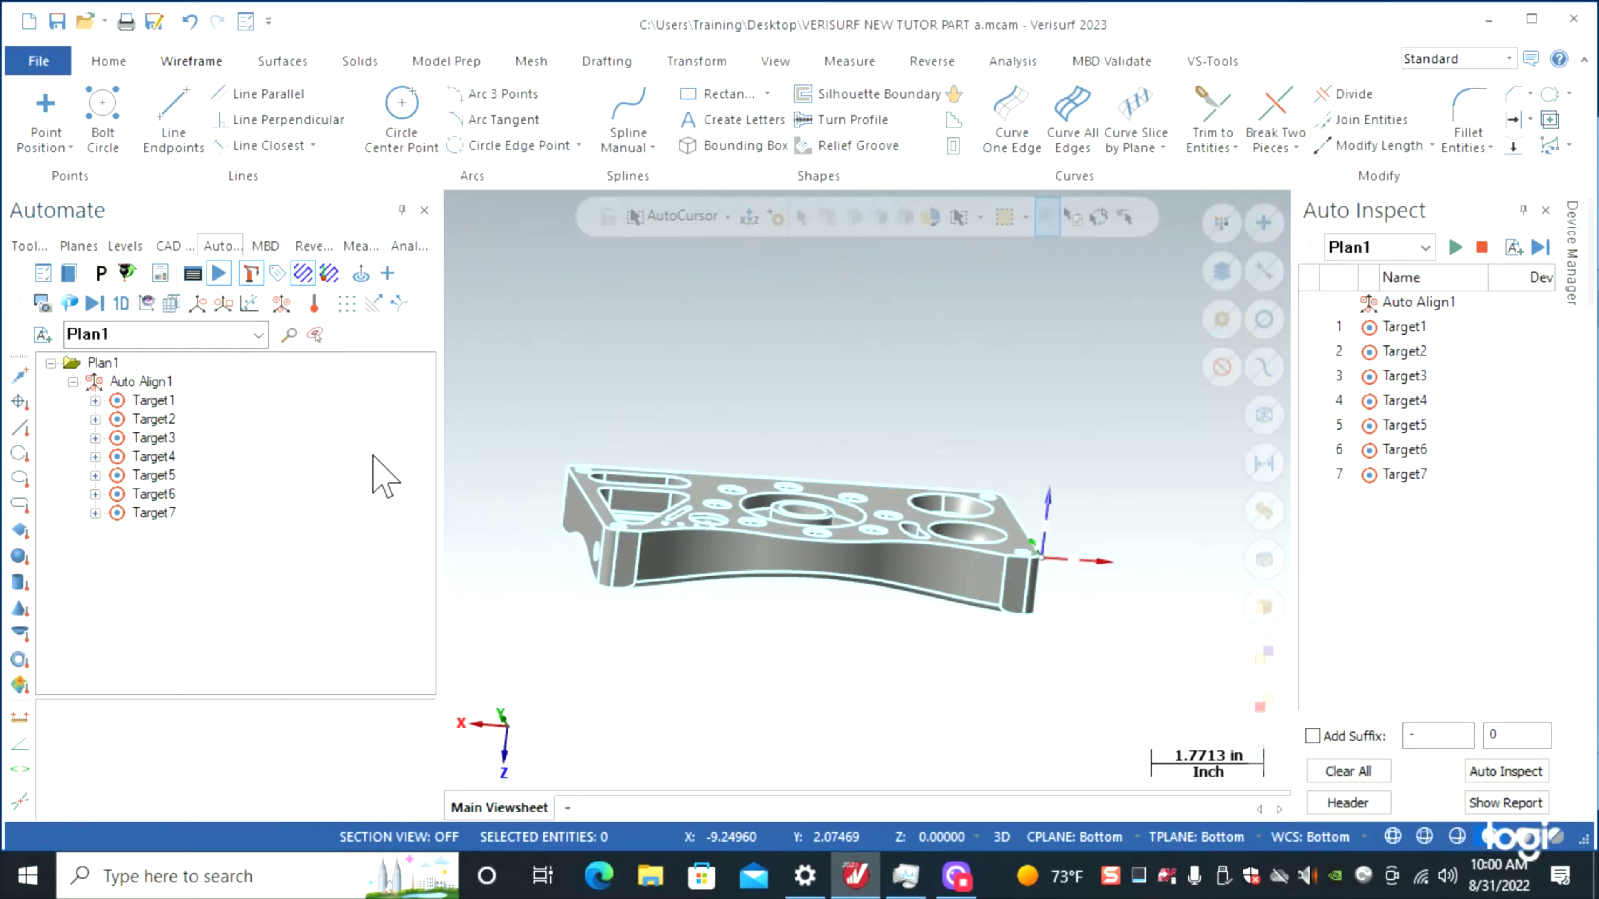
{"action": "middle_click_drag", "start_coordinate": [956, 400], "coordinate": [1028, 464]}
{"action": "middle_click_drag", "start_coordinate": [834, 369], "coordinate": [732, 354]}
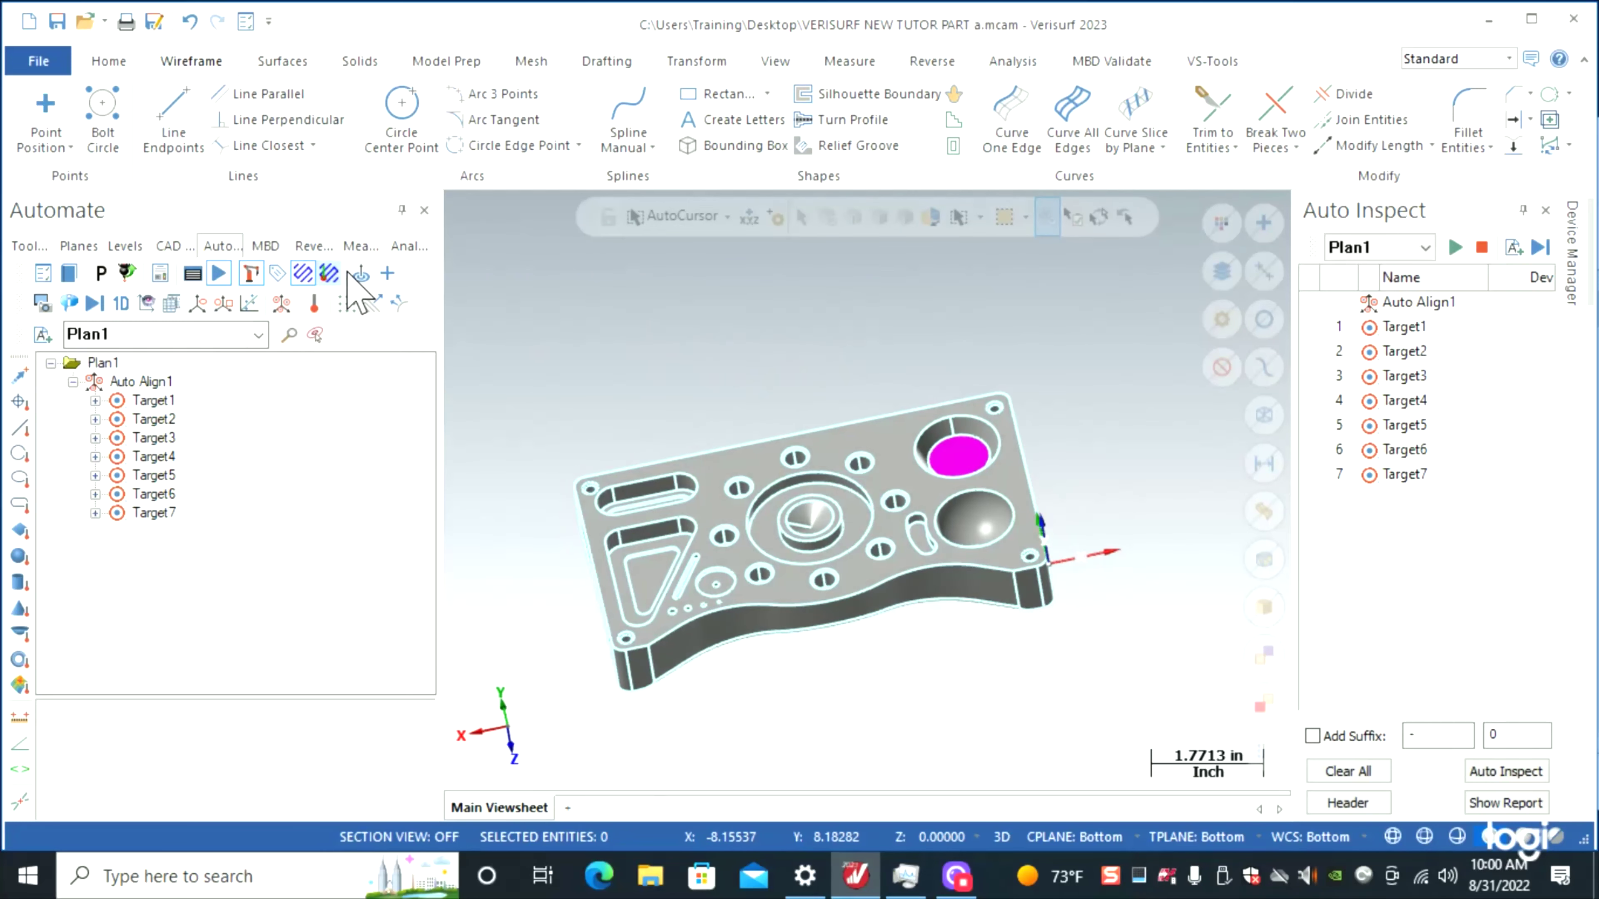
- Auto-program holes from one pick, adding all eight Ø0.375 holes as Circle1–Circle8
{"action": "left_click", "coordinate": [361, 273]}
{"action": "scroll", "coordinate": [800, 485], "scroll_direction": "up", "scroll_amount": 5}
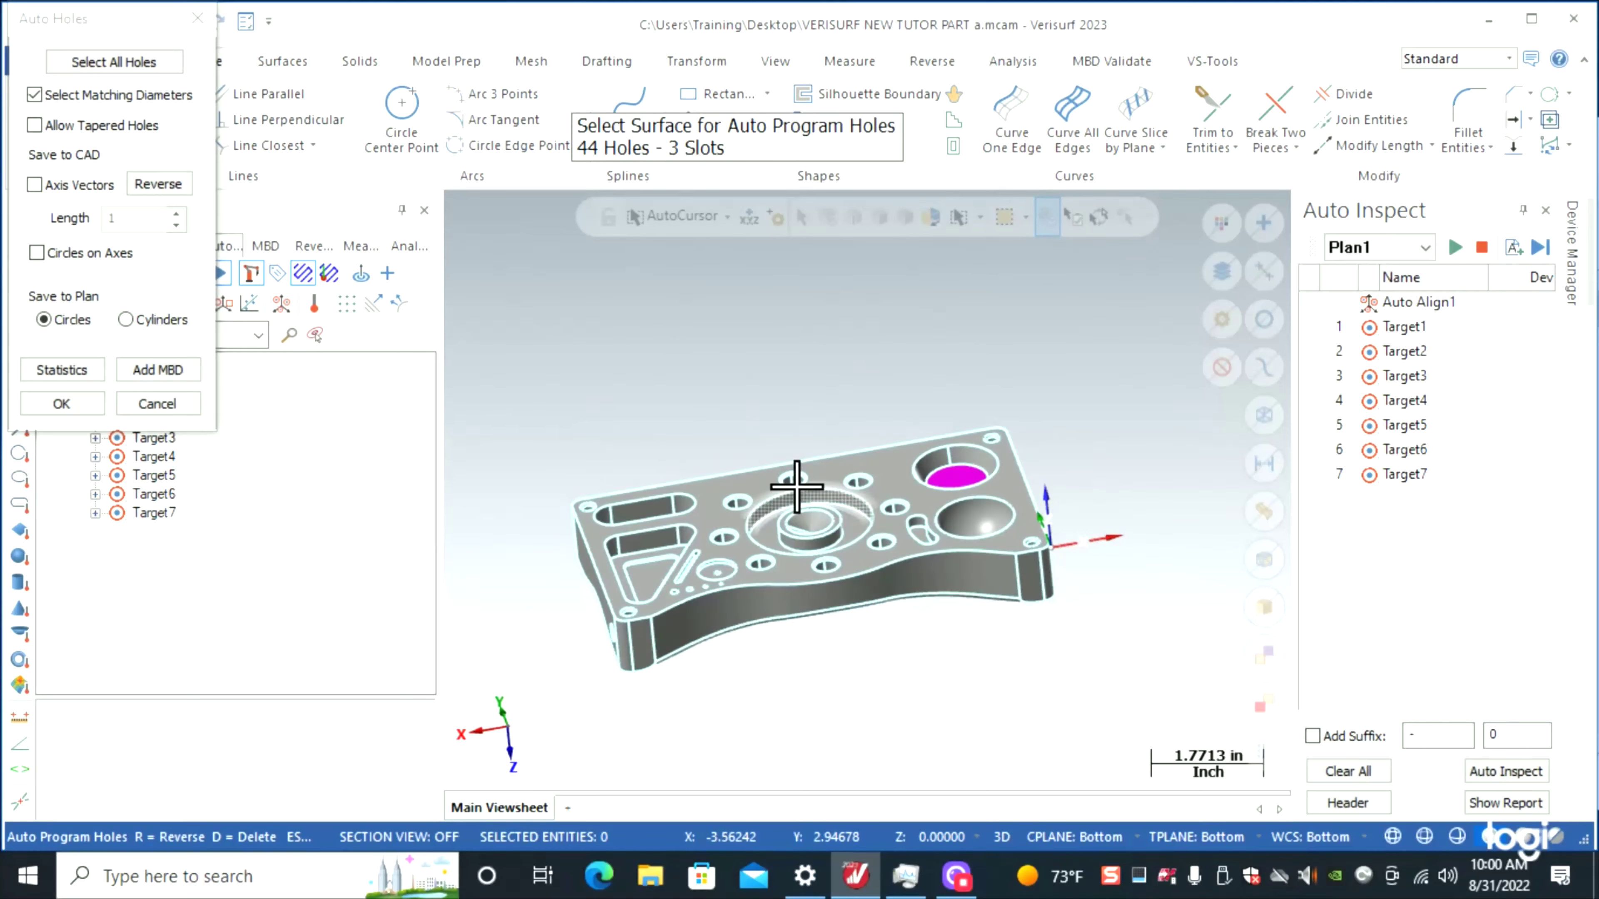
{"action": "scroll", "coordinate": [801, 485], "scroll_direction": "up", "scroll_amount": 5}
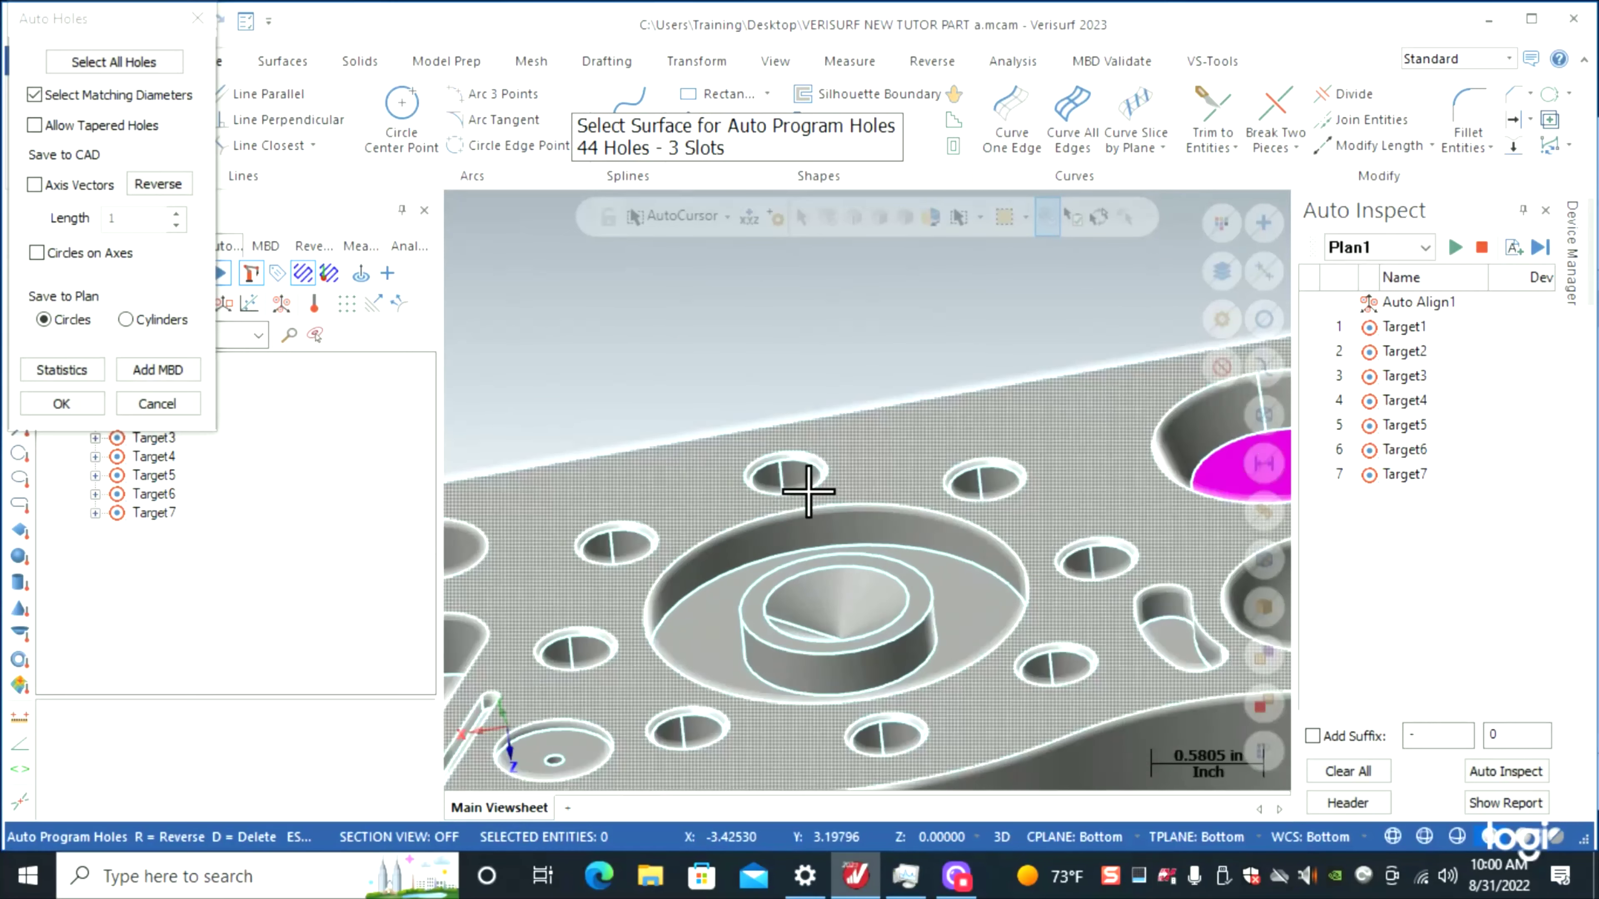
{"action": "left_click", "coordinate": [790, 471]}
{"action": "scroll", "coordinate": [857, 467], "scroll_direction": "down", "scroll_amount": 3}
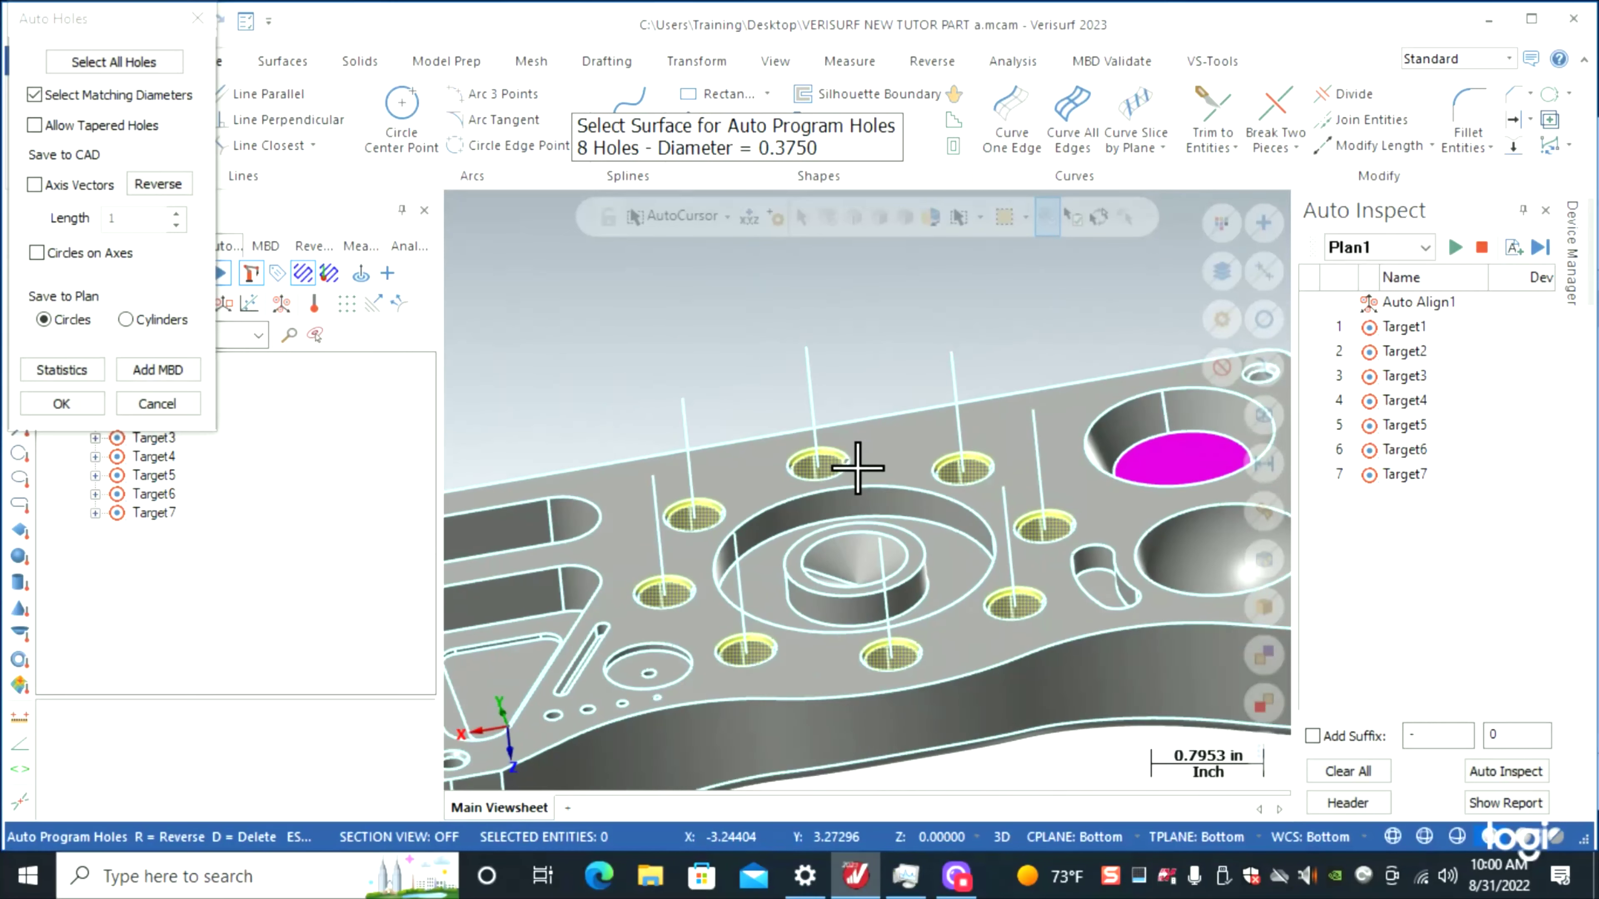
{"action": "left_click", "coordinate": [65, 406]}
- Select Circle1–Circle8 in the tree and create a group from them
{"action": "left_click_drag", "start_coordinate": [232, 529], "coordinate": [173, 658]}
{"action": "right_click", "coordinate": [183, 626]}
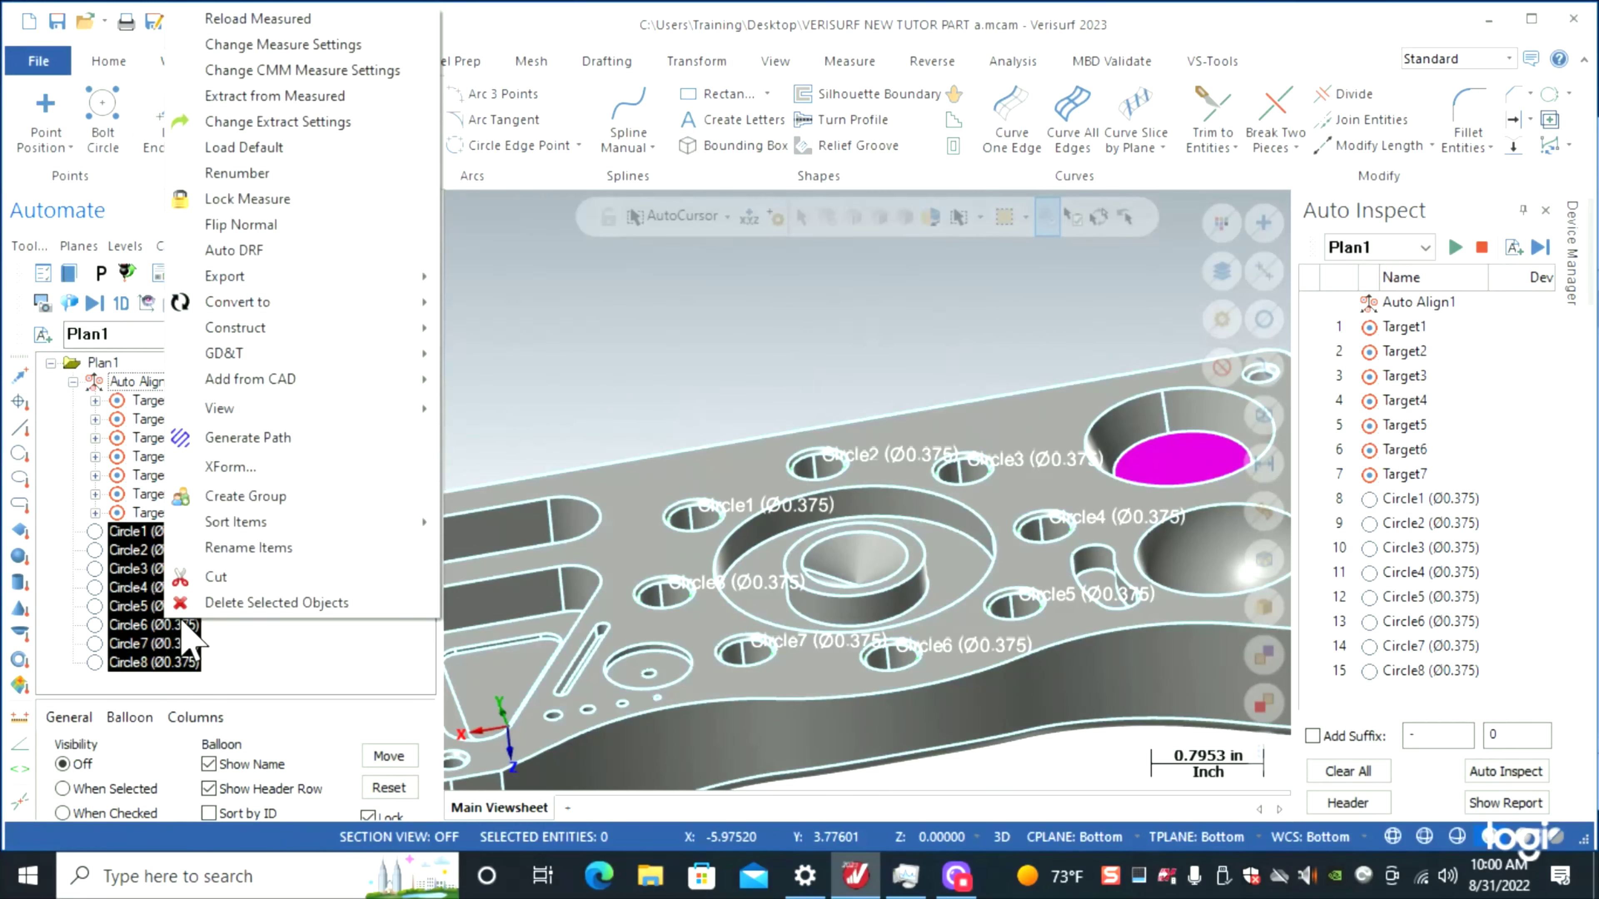
{"action": "left_click", "coordinate": [236, 497]}
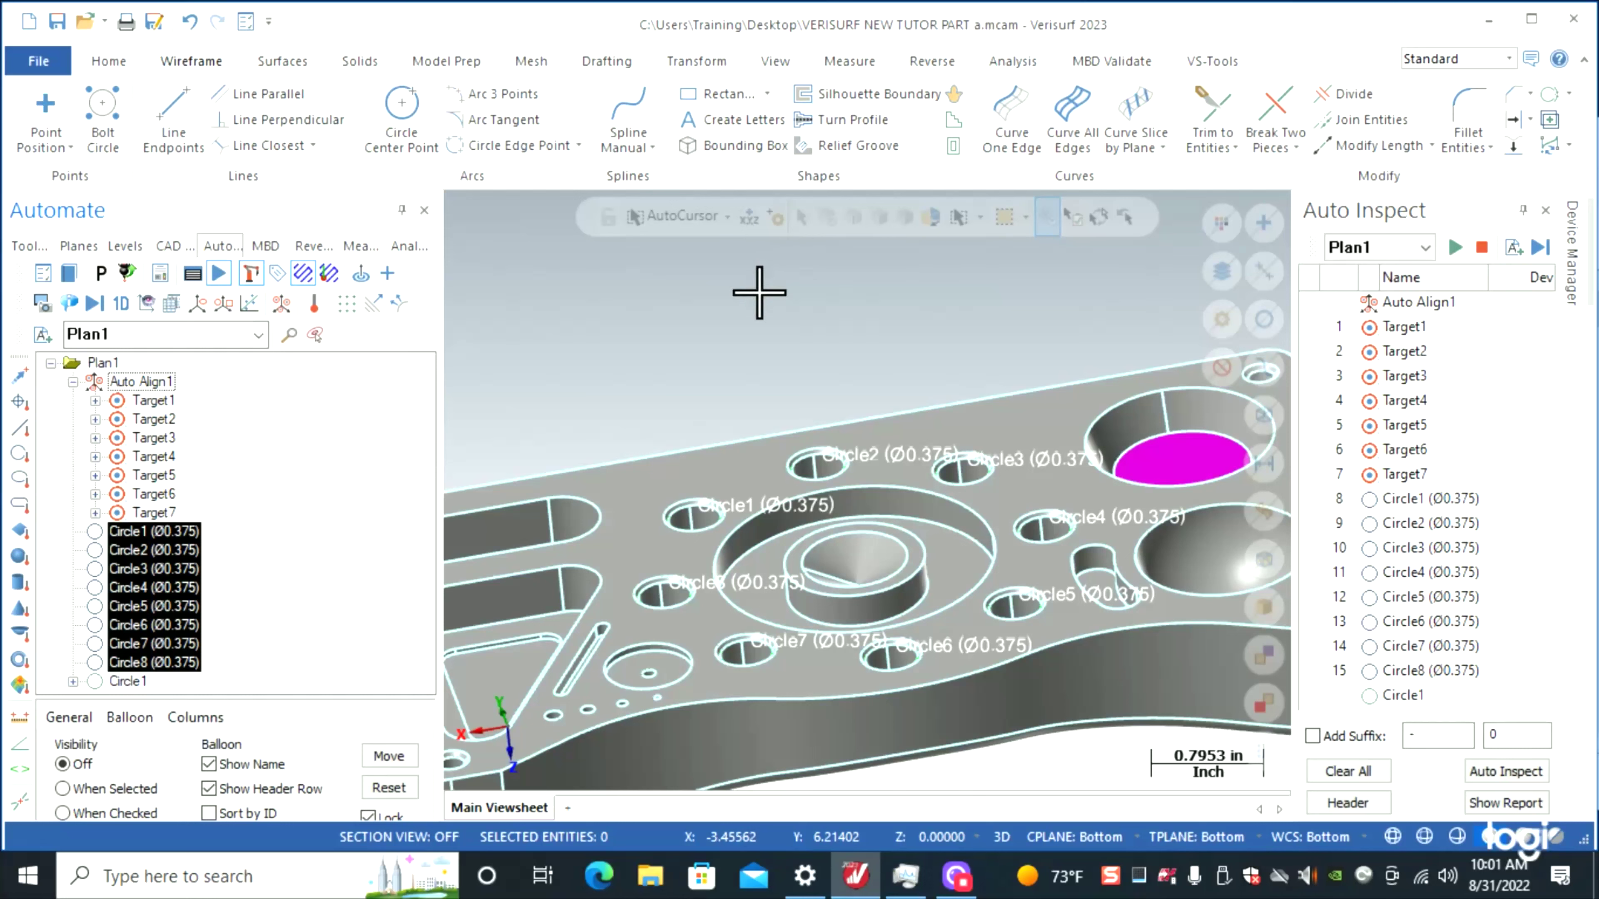
- Add the top-face slot as Slot1 and the large hole as Sphere1
{"action": "left_click", "coordinate": [510, 507]}
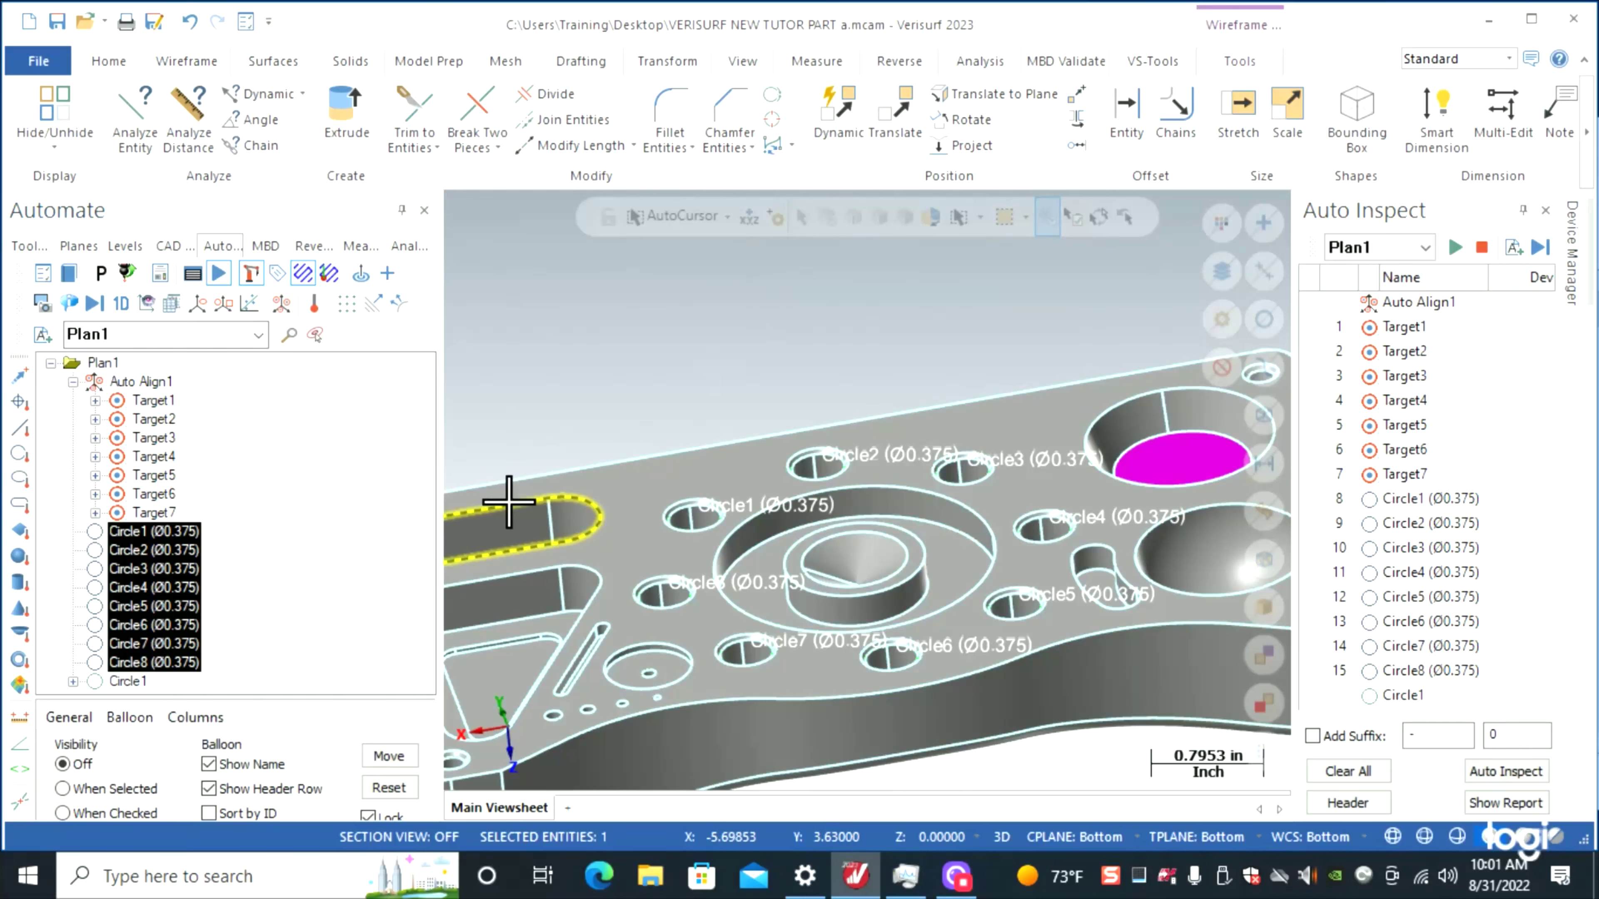
{"action": "left_click", "coordinate": [388, 275]}
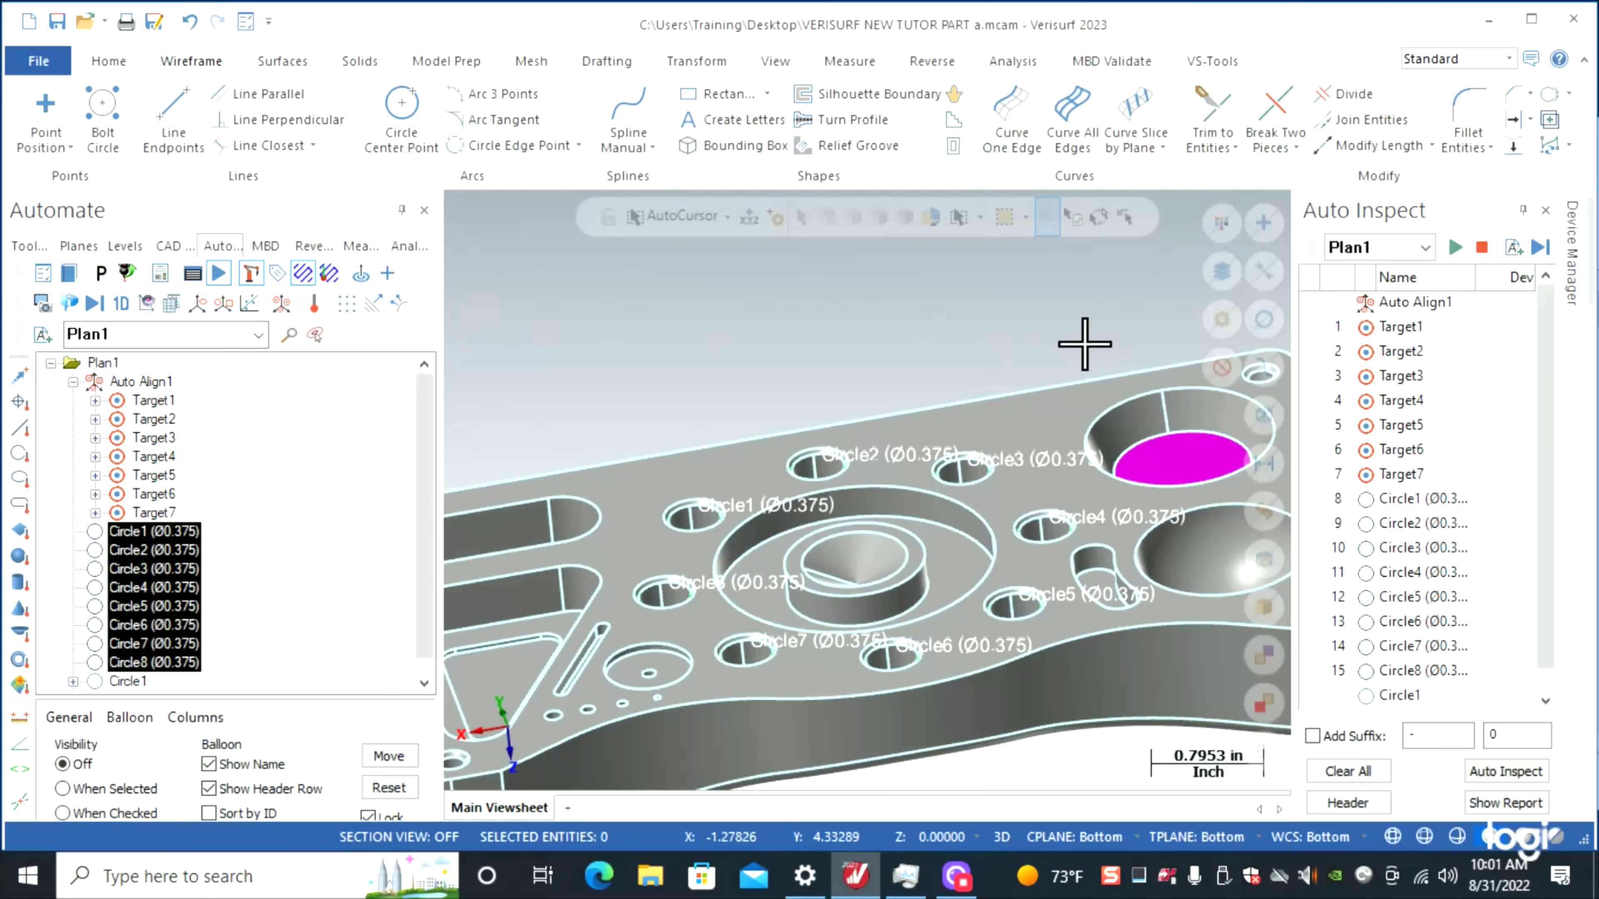
{"action": "scroll", "coordinate": [998, 328], "scroll_direction": "down", "scroll_amount": 1}
{"action": "scroll", "coordinate": [997, 328], "scroll_direction": "down", "scroll_amount": 1}
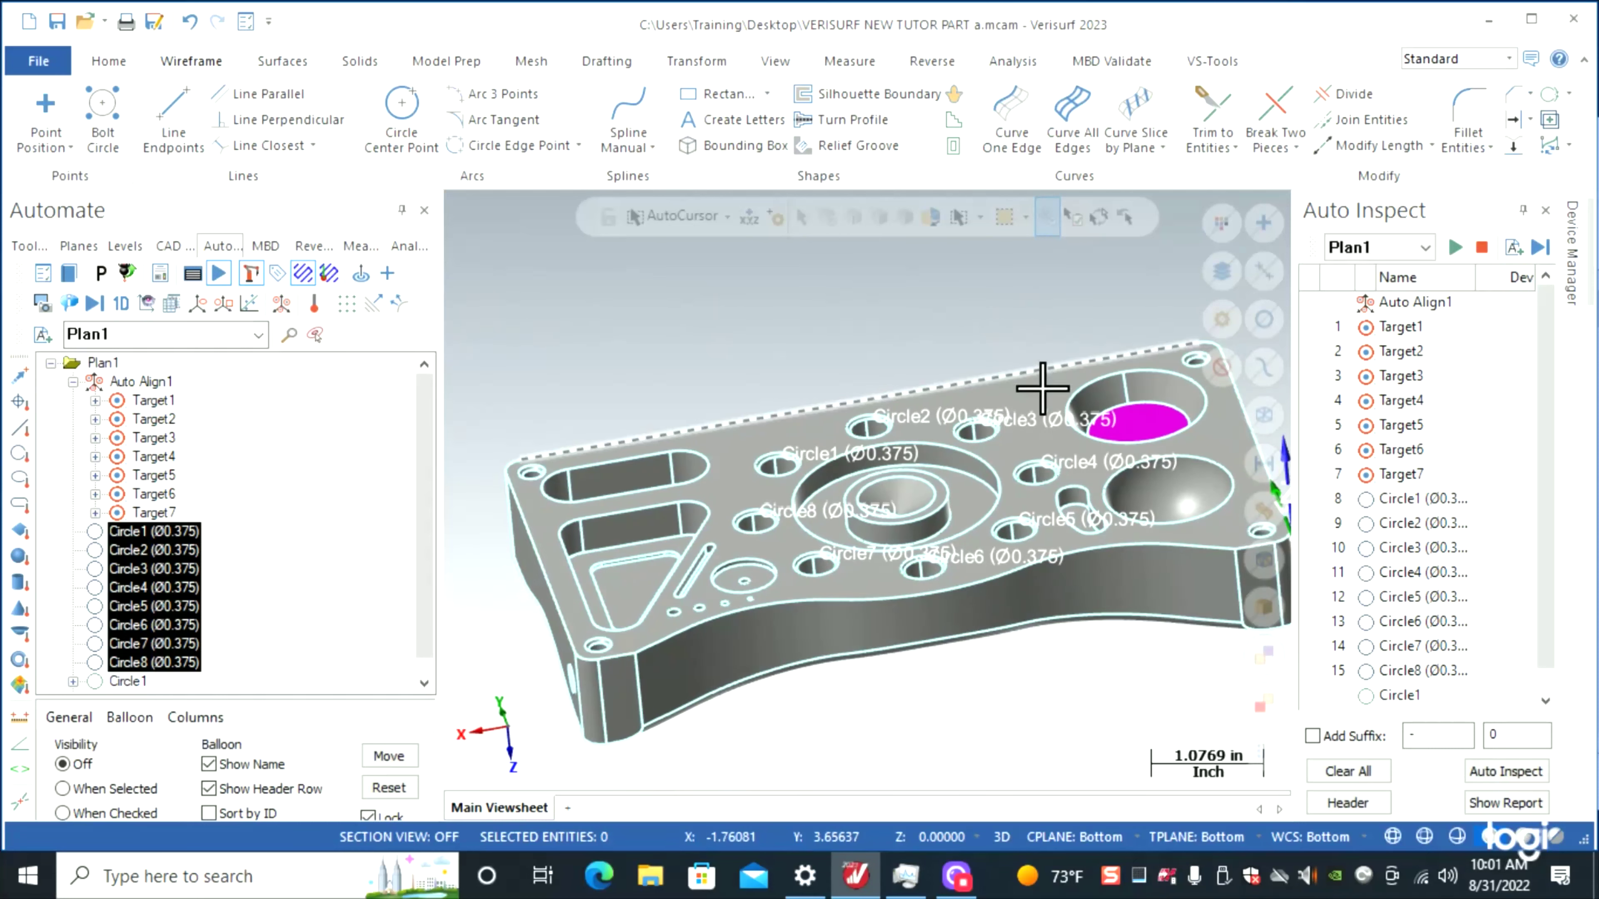
{"action": "left_click", "coordinate": [1168, 498]}
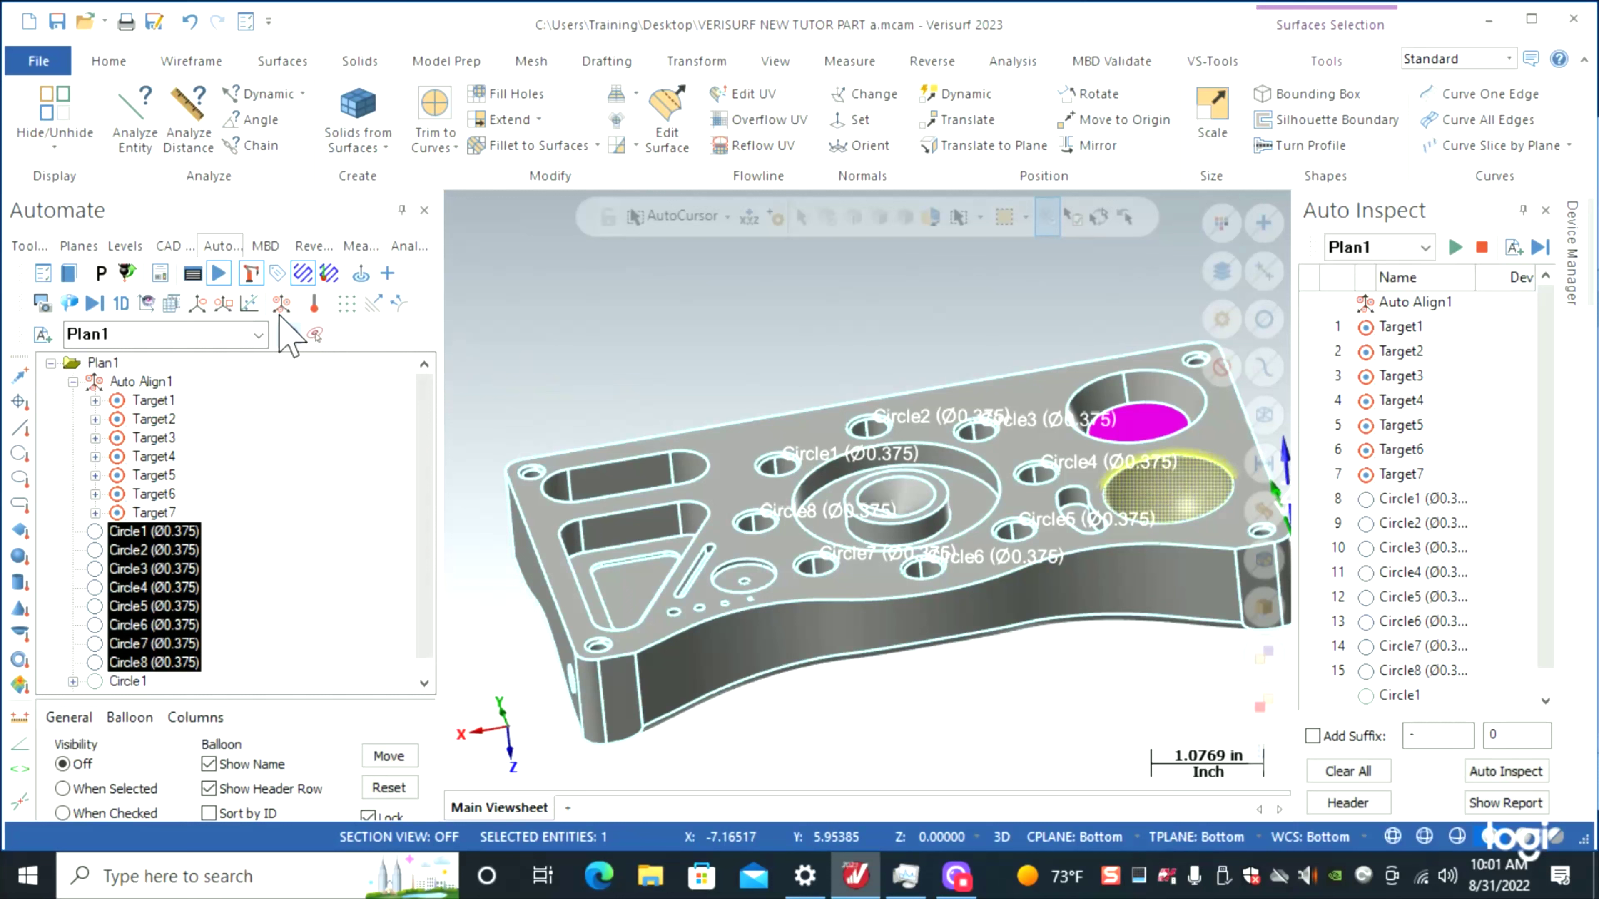
{"action": "left_click", "coordinate": [387, 275]}
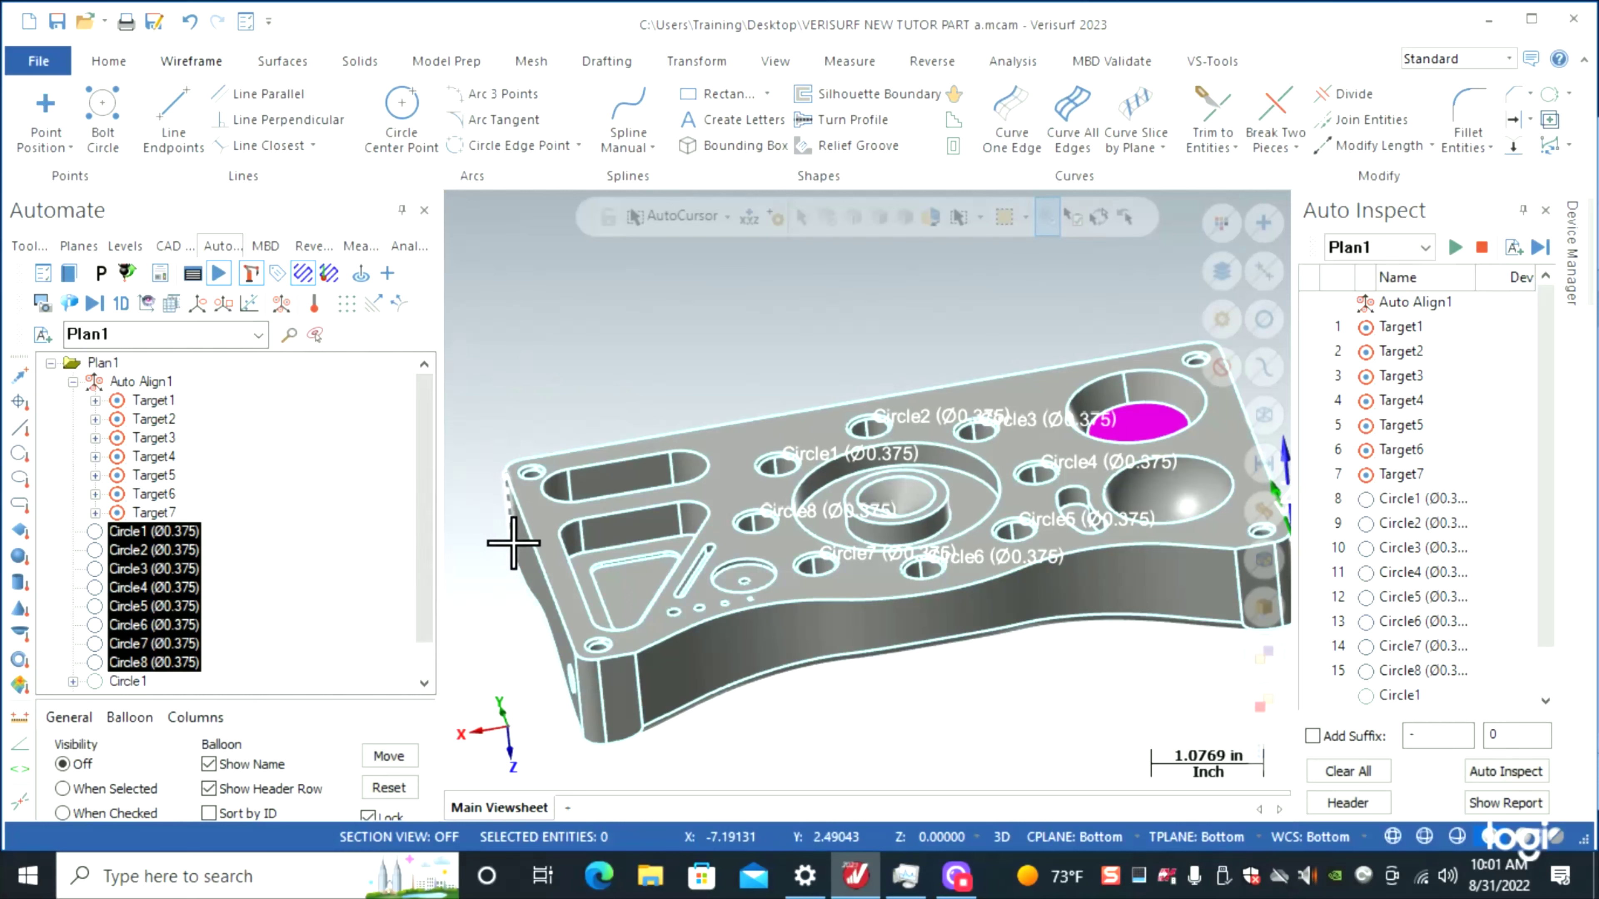
- Extract the picked outer side edges and pocket edges as Line1–Line4
{"action": "left_click", "coordinate": [540, 558]}
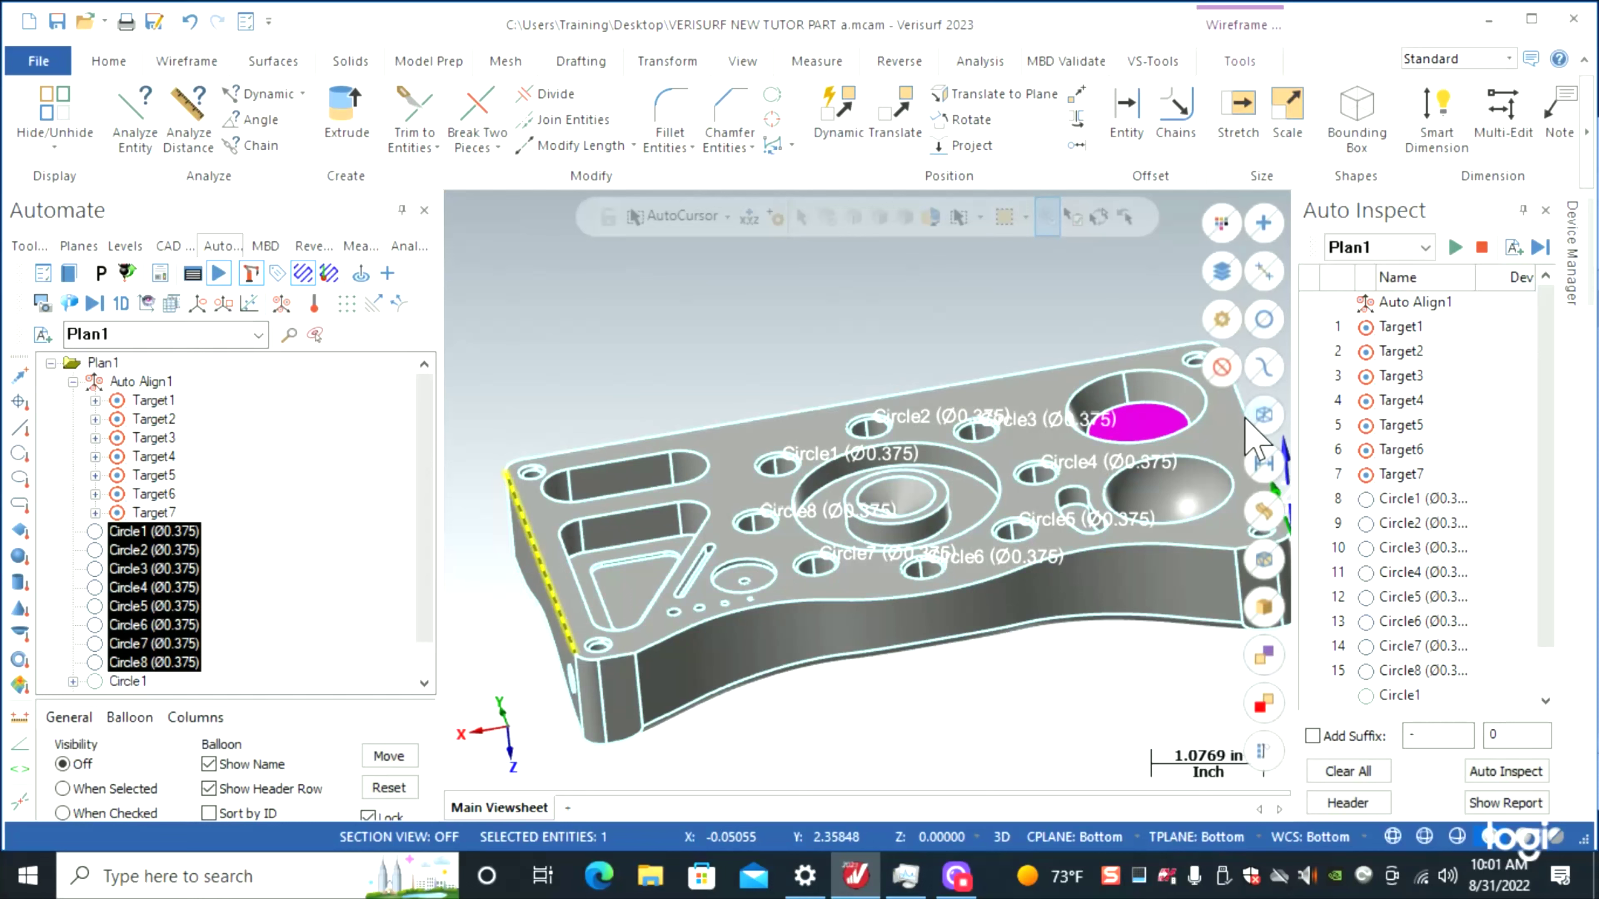
{"action": "scroll", "coordinate": [528, 524], "scroll_direction": "down", "scroll_amount": 3}
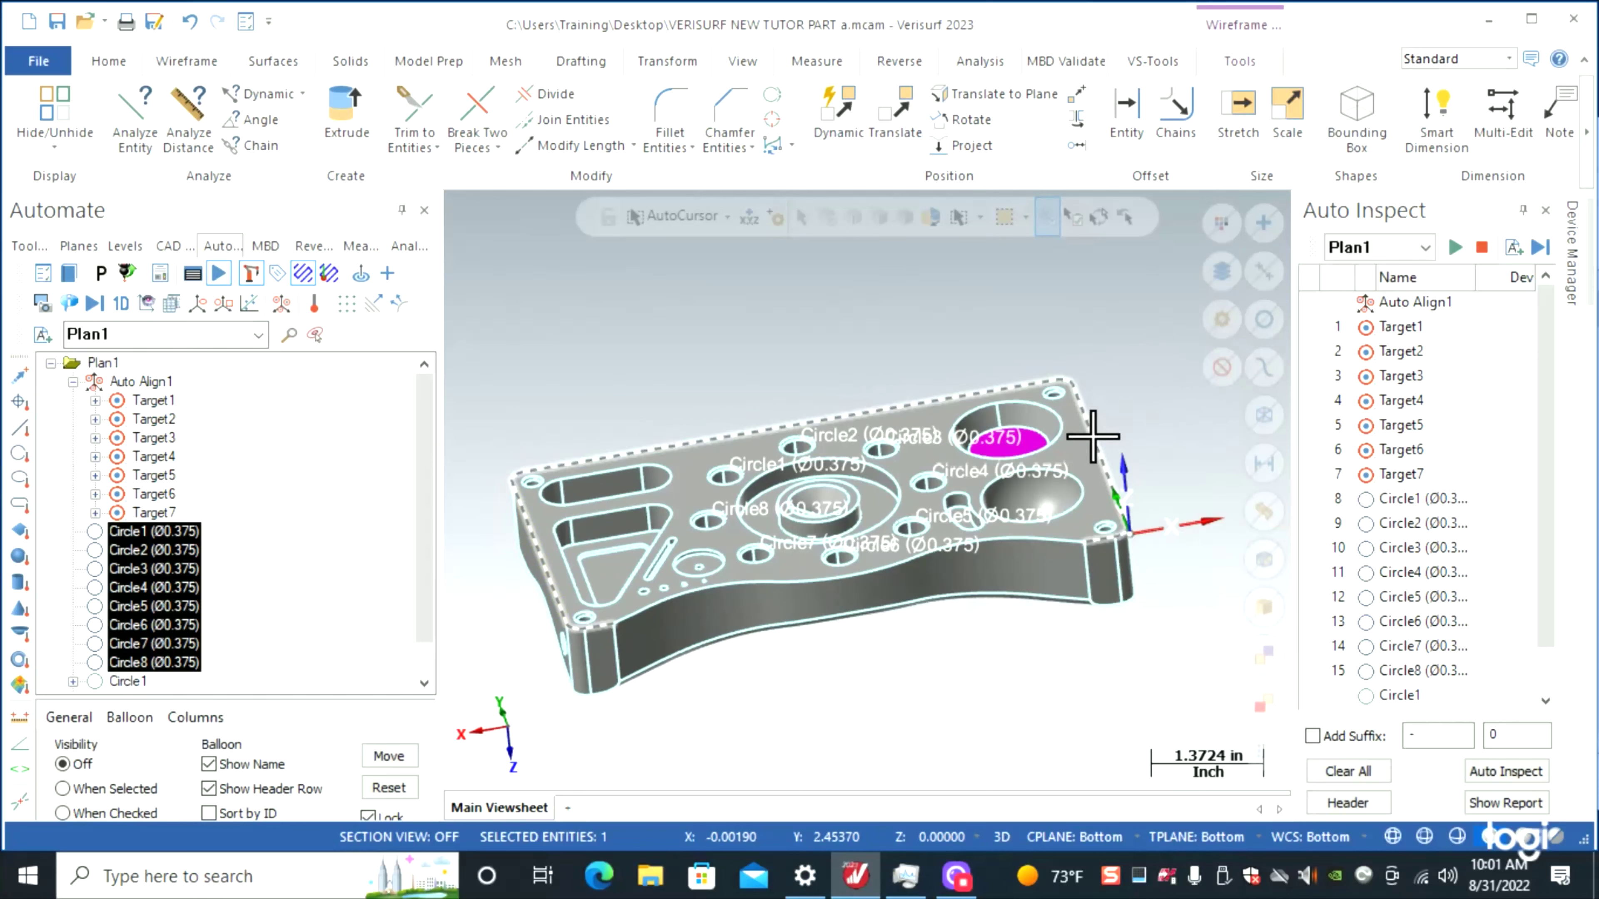
{"action": "left_click", "coordinate": [1094, 430]}
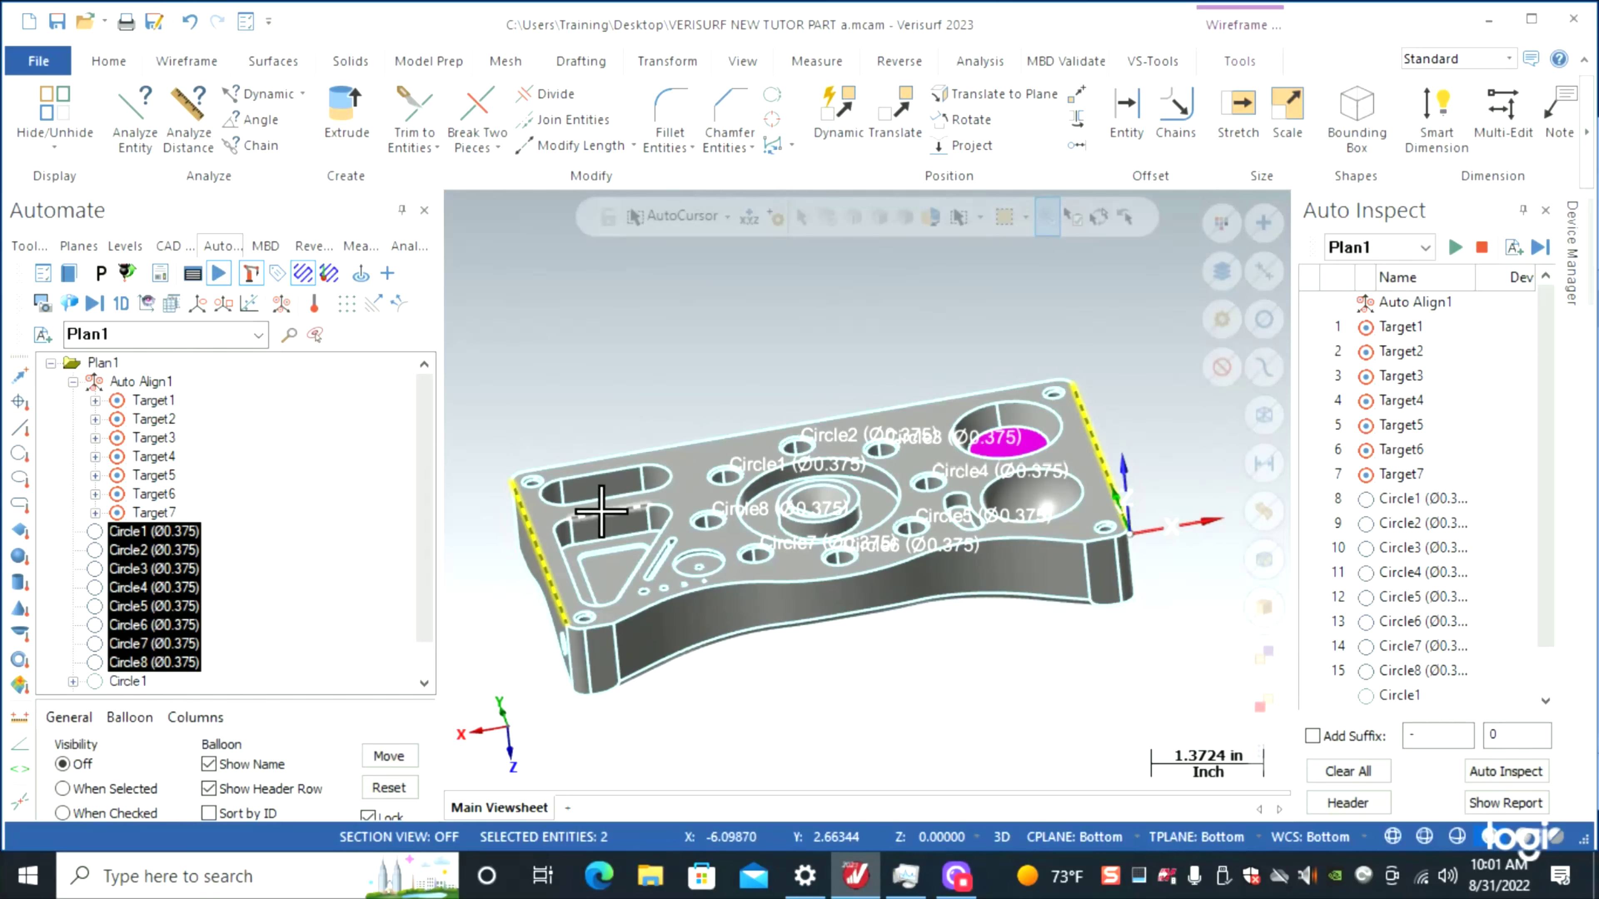
{"action": "left_click", "coordinate": [602, 510]}
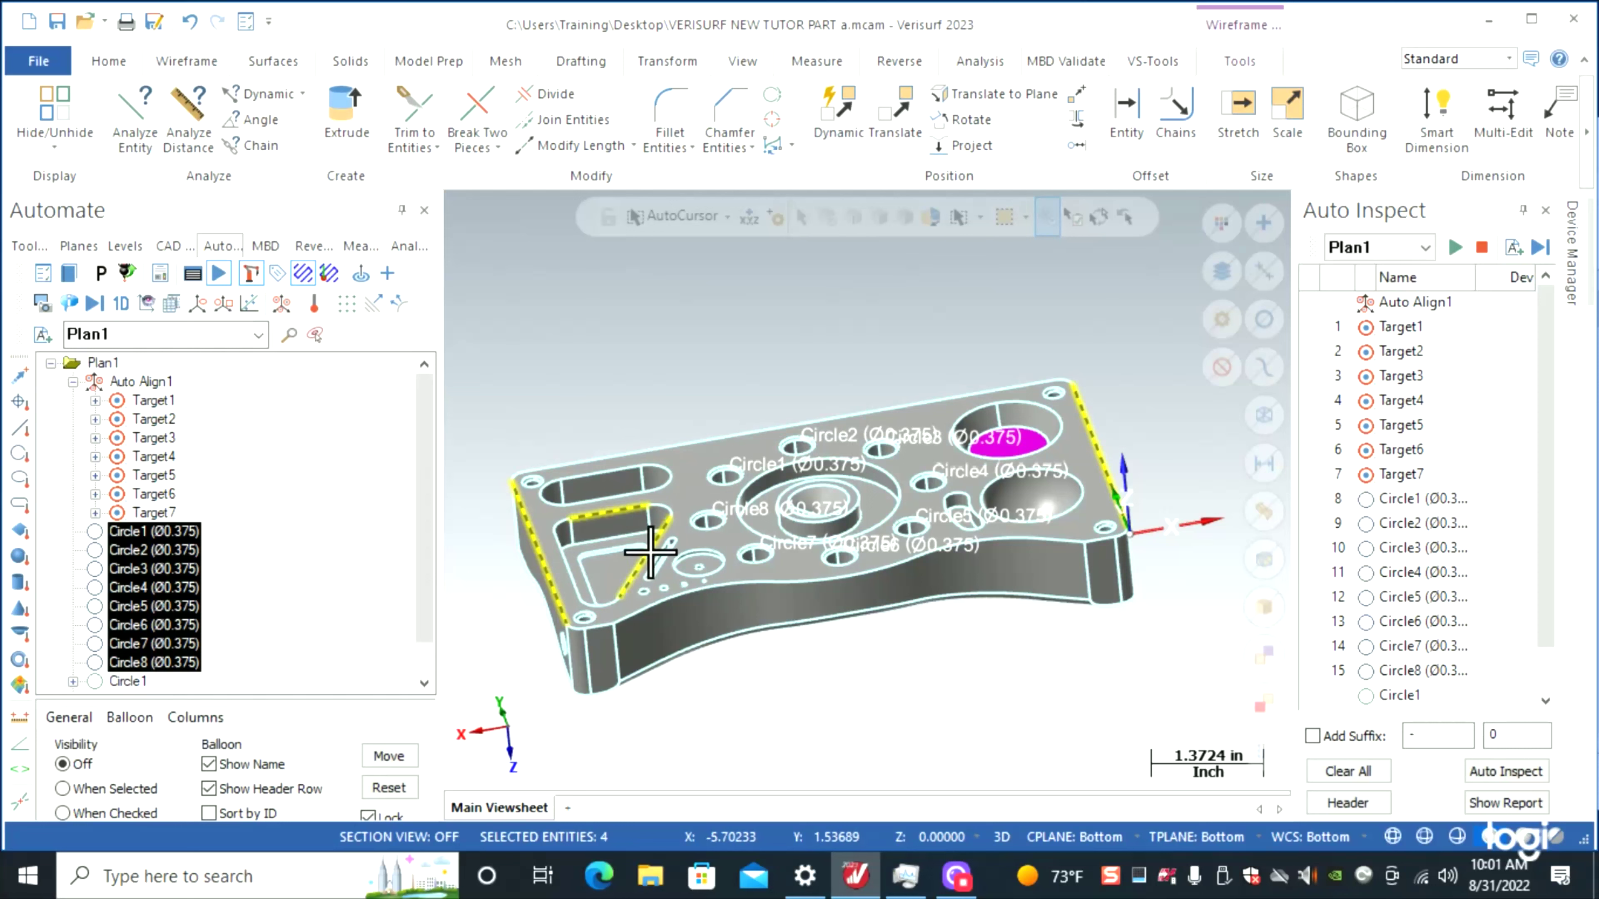
{"action": "key", "text": "Escape"}
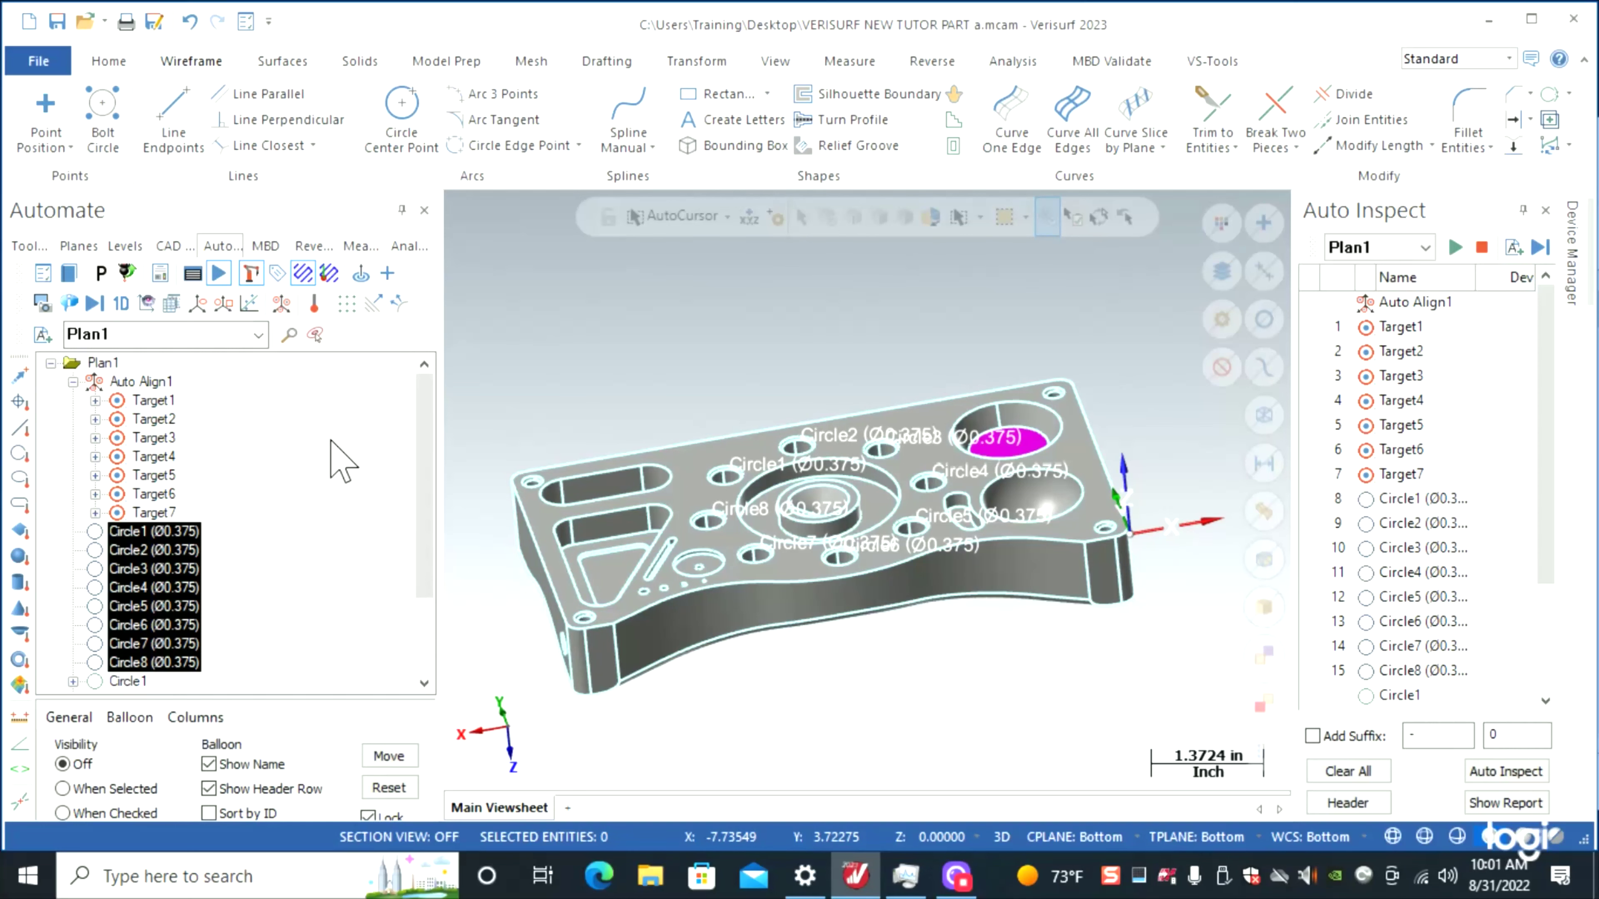
{"action": "scroll", "coordinate": [315, 595], "scroll_direction": "down", "scroll_amount": 2}
- Construct Distance1 between Line1 and Line2
{"action": "left_click_drag", "start_coordinate": [156, 623], "coordinate": [135, 644]}
{"action": "right_click", "coordinate": [129, 645]}
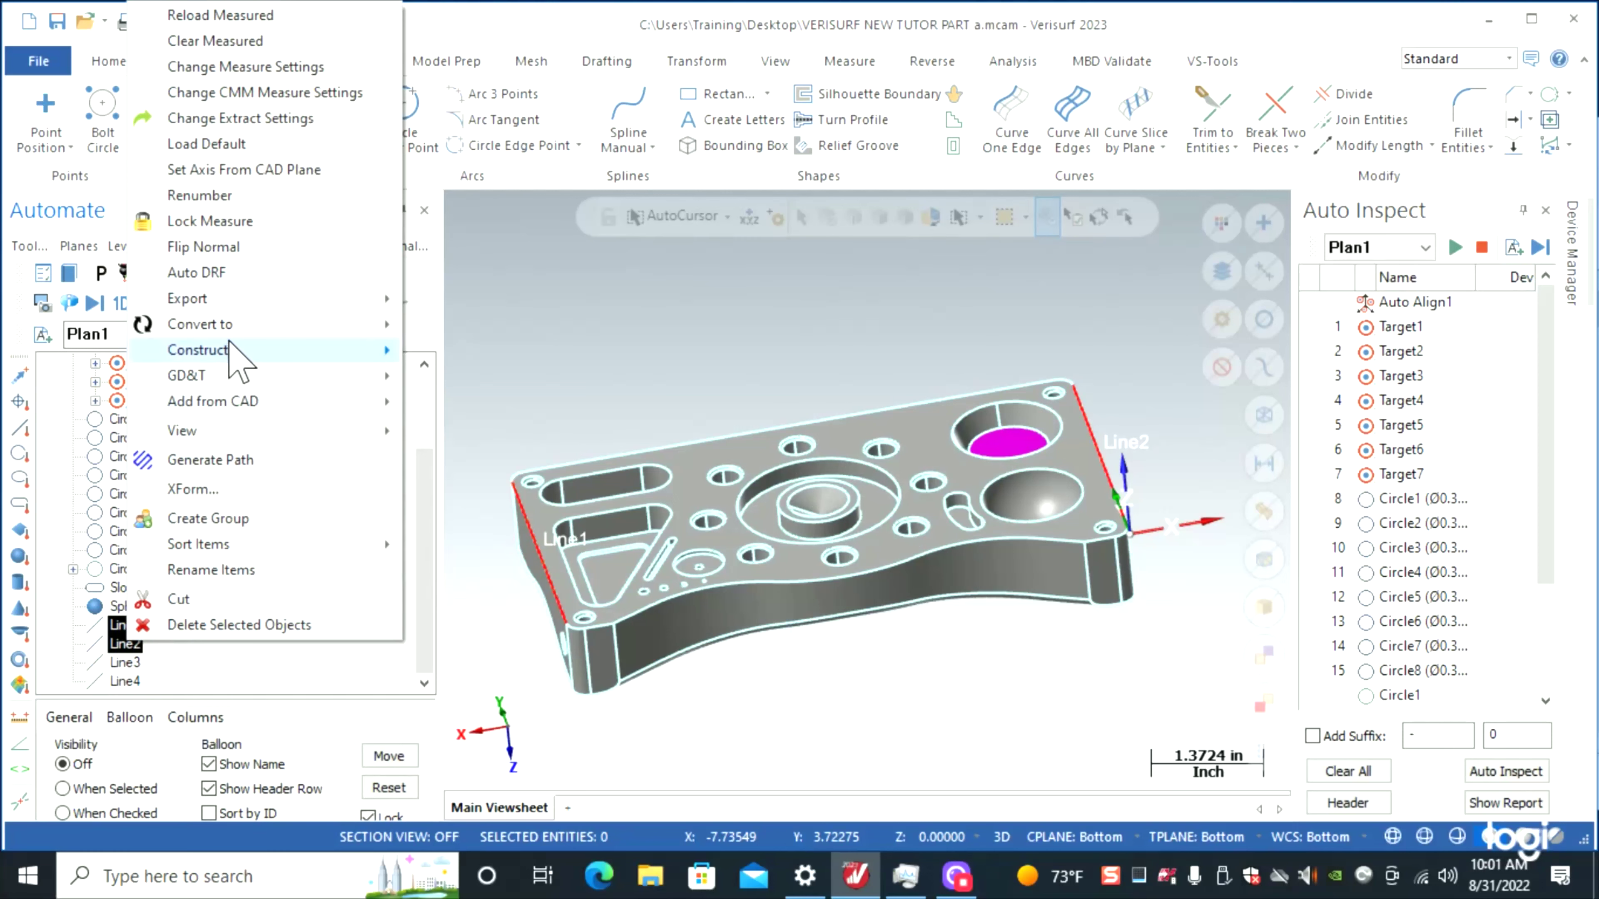
{"action": "mouse_move", "coordinate": [230, 334]}
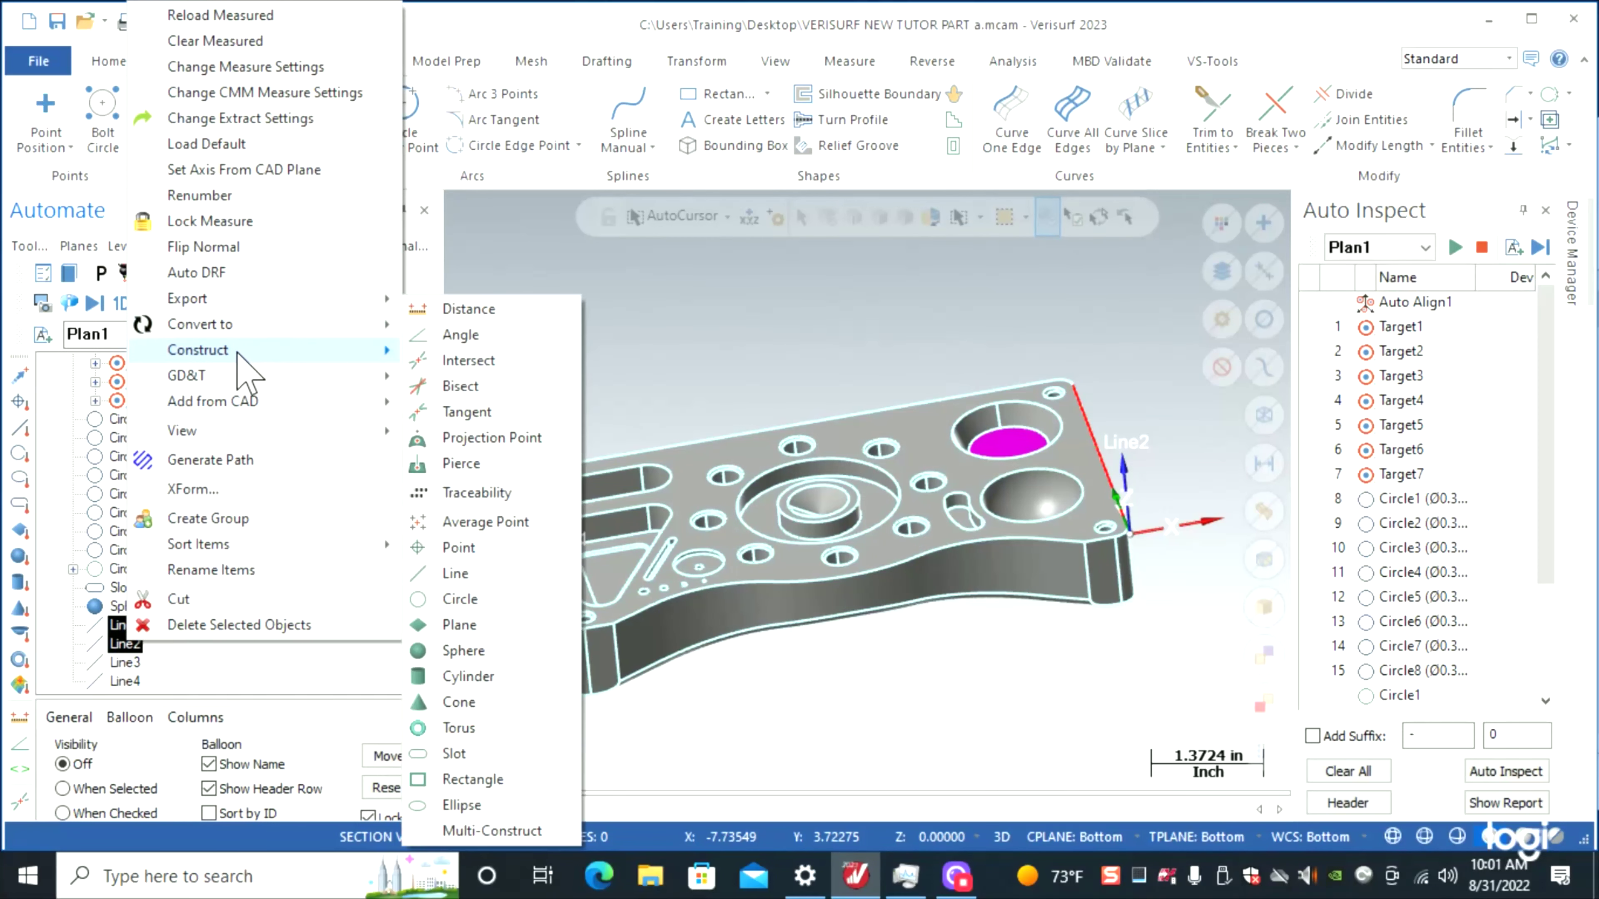
{"action": "left_click", "coordinate": [467, 315]}
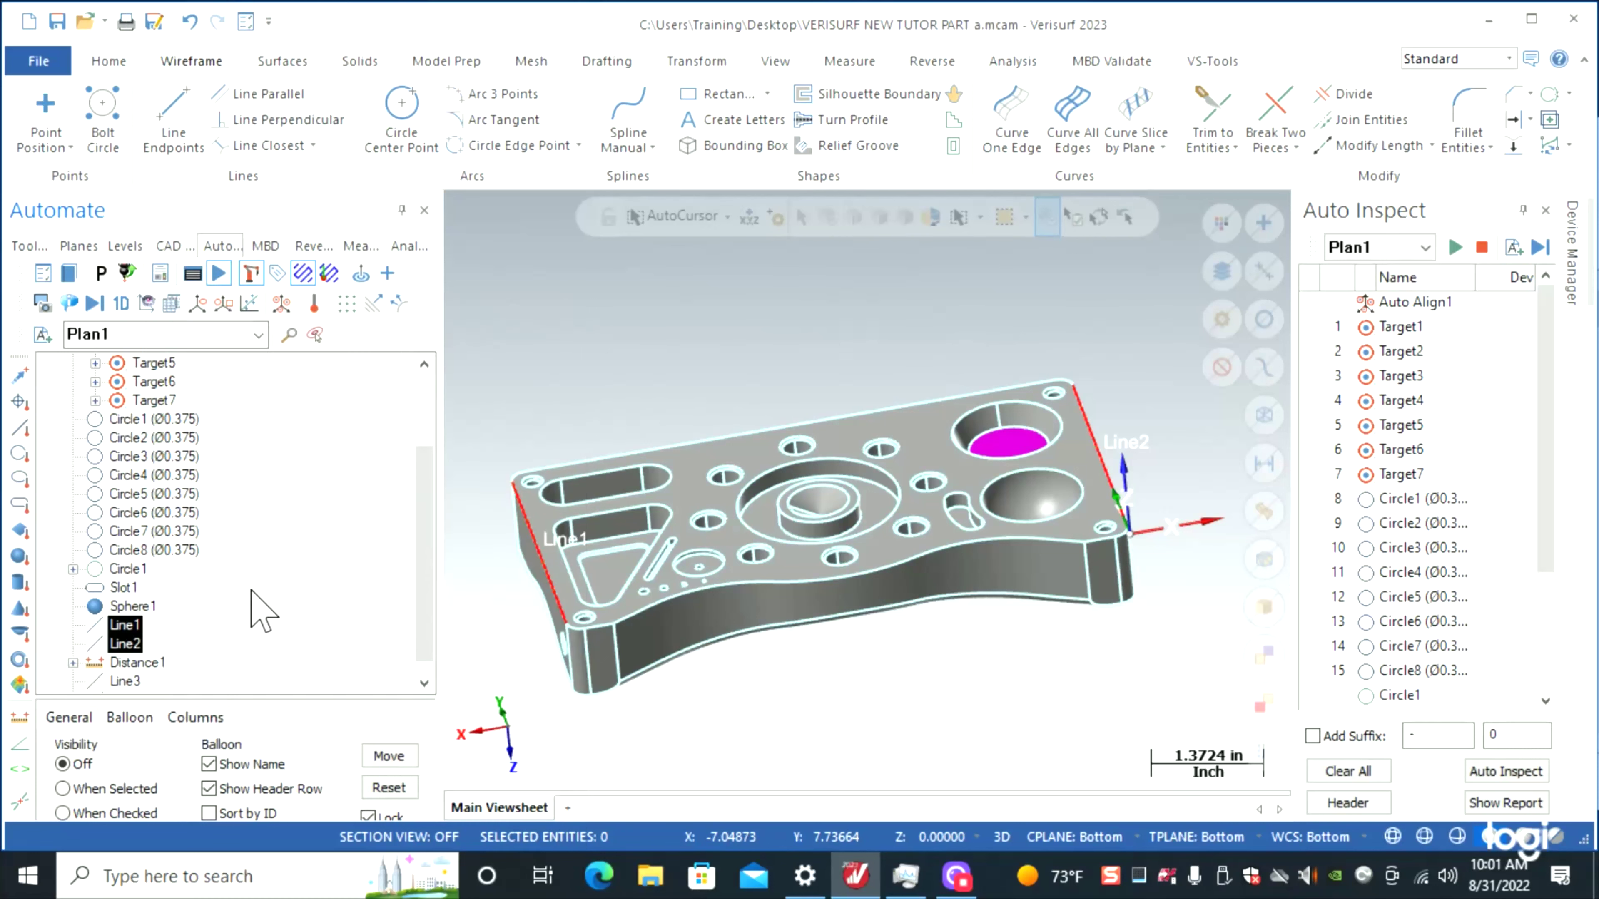
{"action": "left_click", "coordinate": [143, 645]}
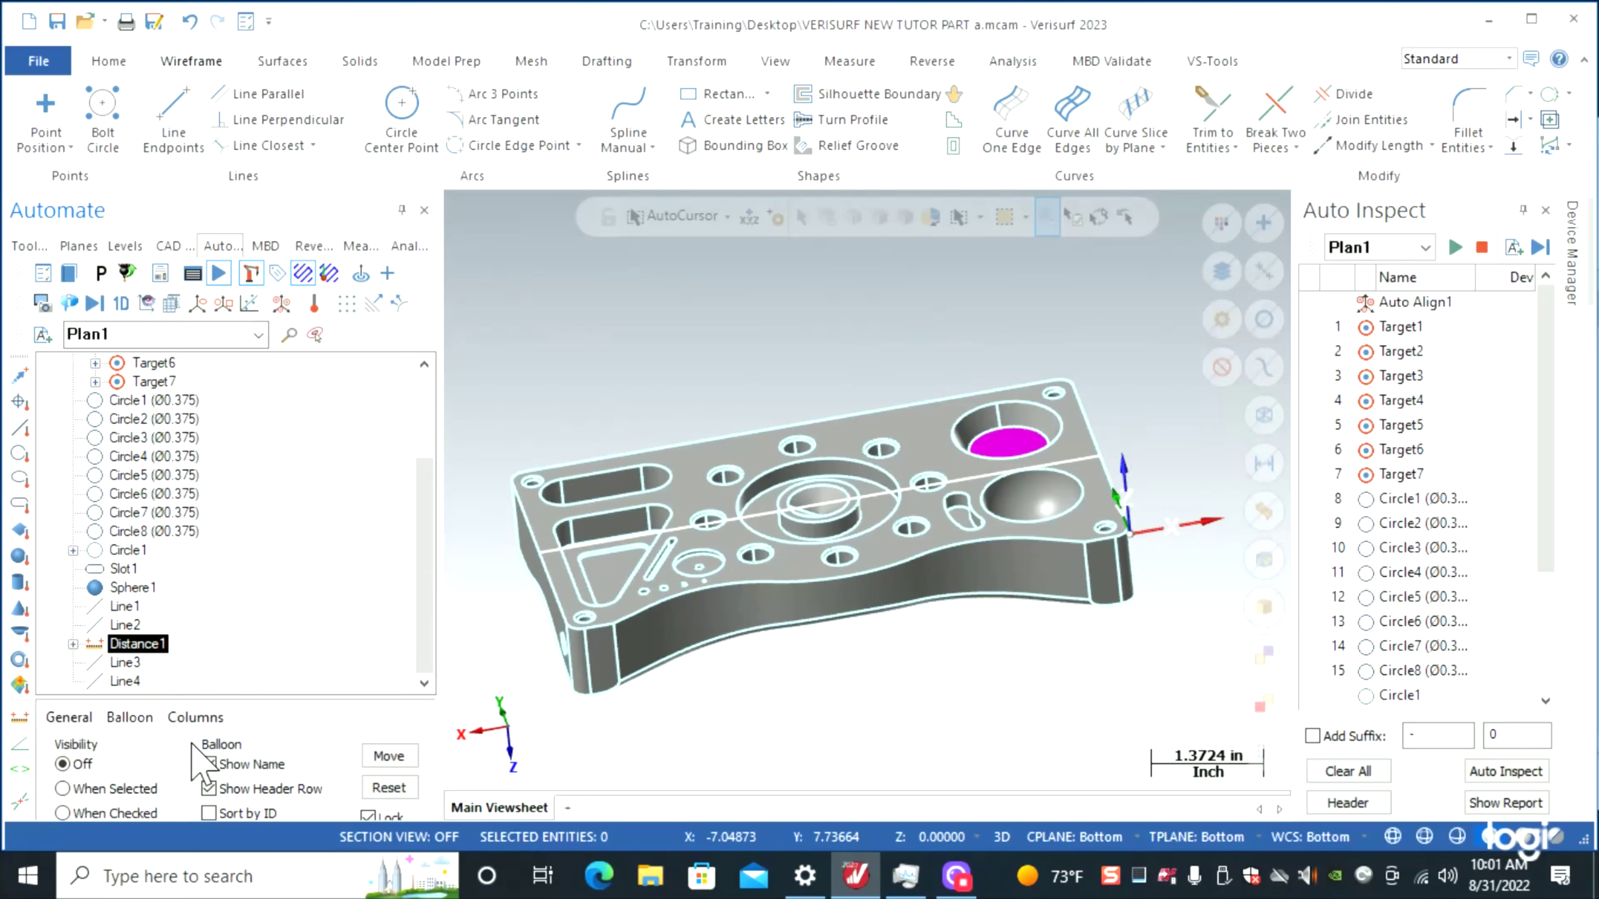
- Construct an angle between Line3 and Line4
{"action": "left_click_drag", "start_coordinate": [240, 695], "coordinate": [262, 773]}
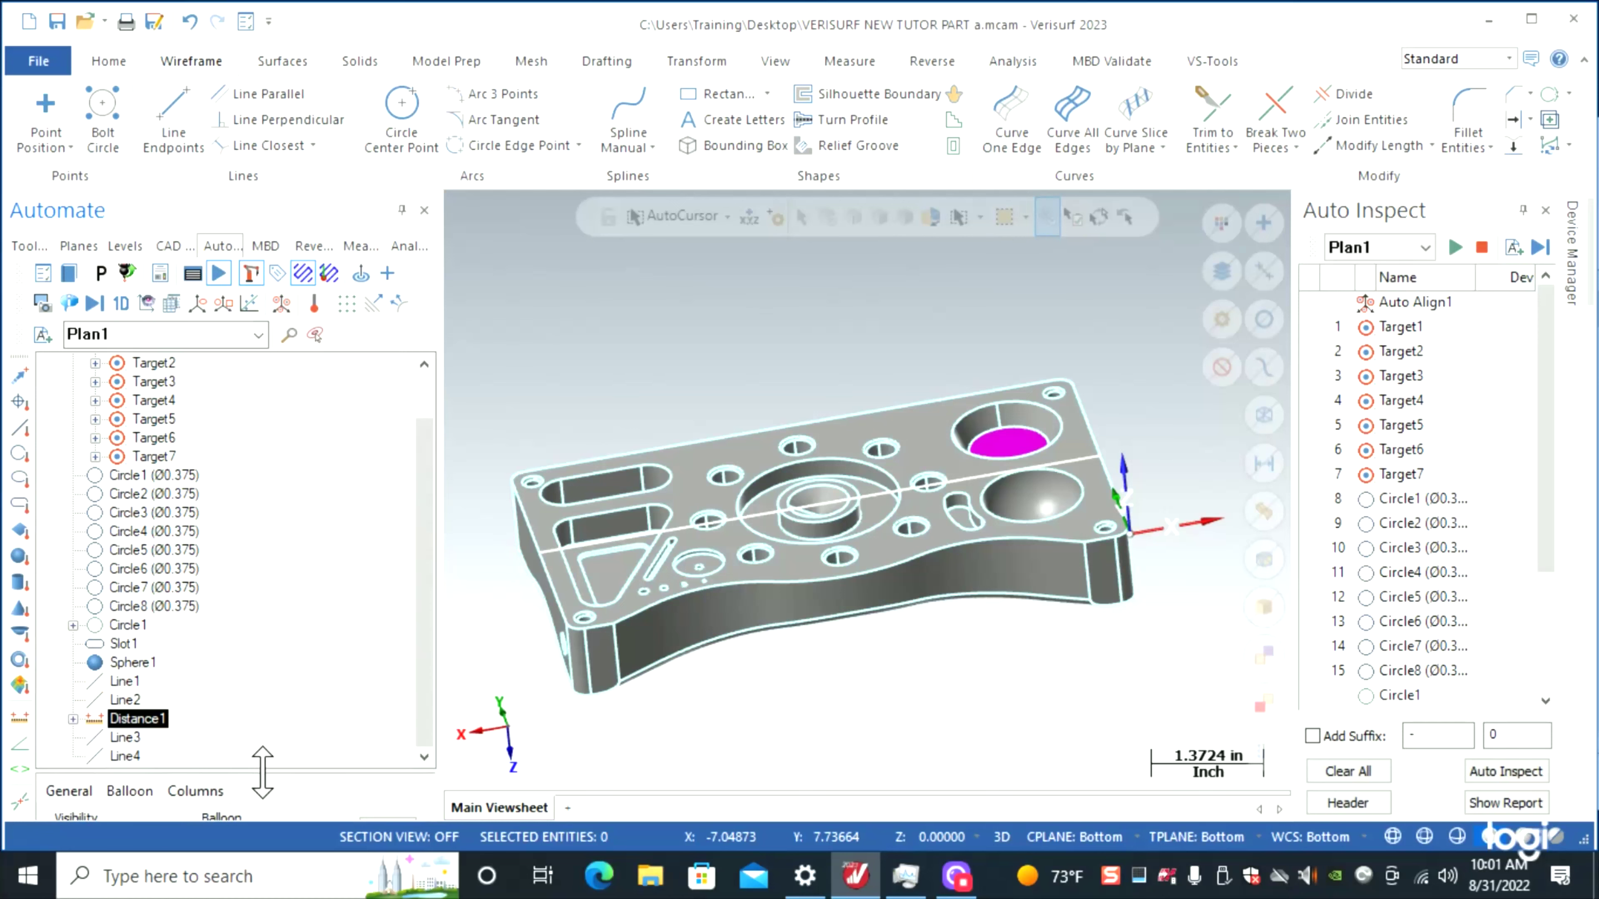
{"action": "left_click", "coordinate": [144, 737]}
{"action": "left_click", "coordinate": [134, 757], "text": "shift"}
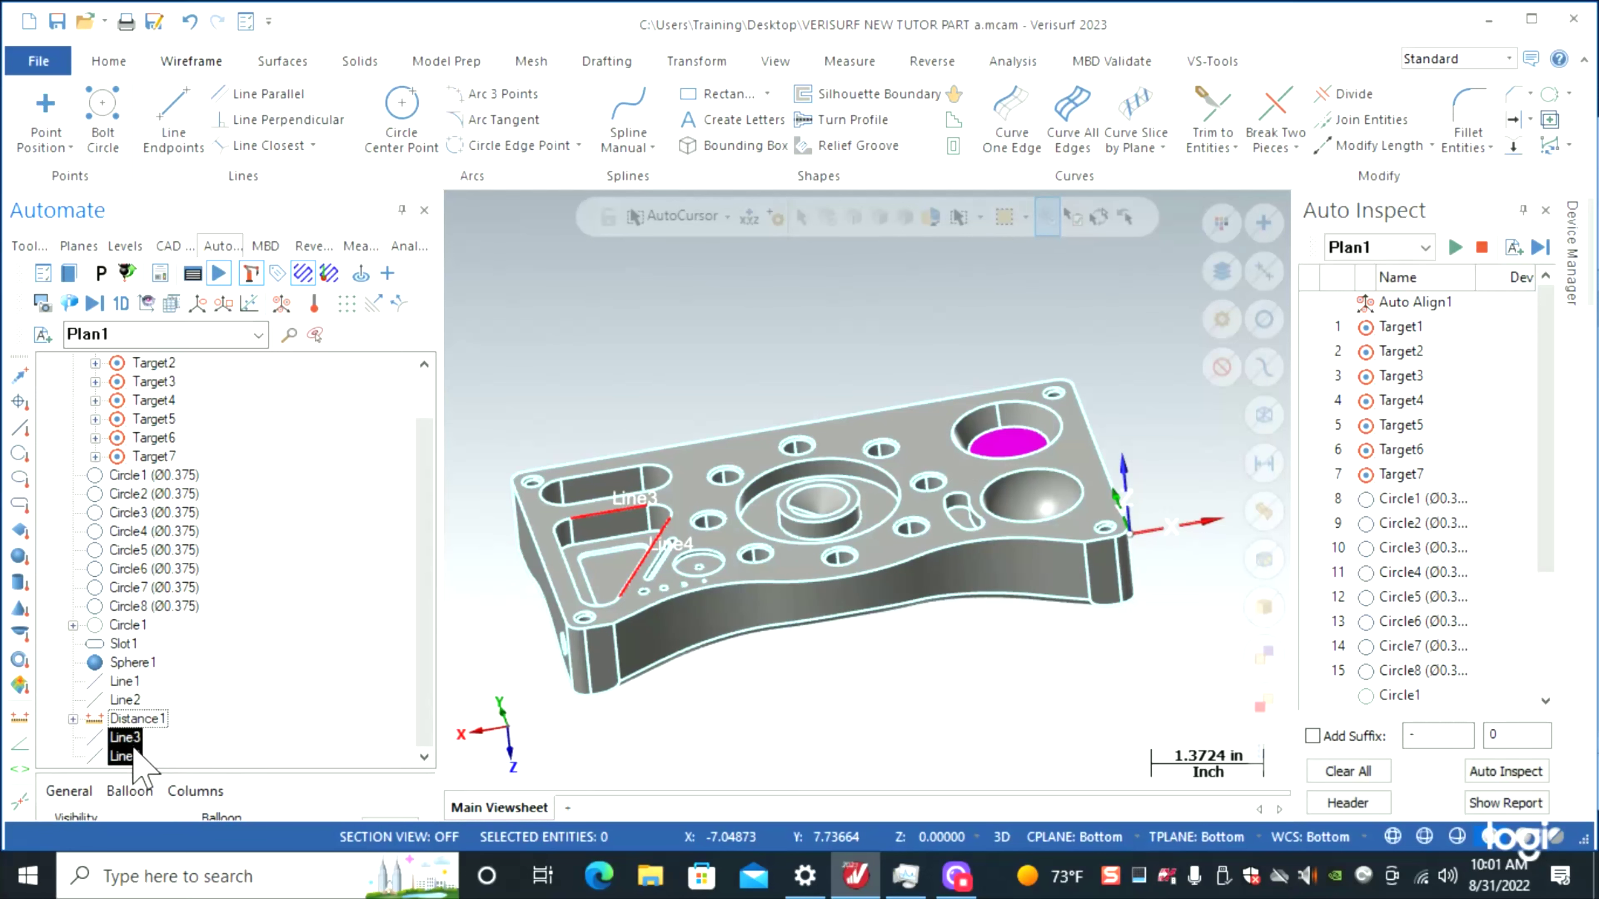
{"action": "right_click", "coordinate": [135, 751]}
{"action": "mouse_move", "coordinate": [288, 451]}
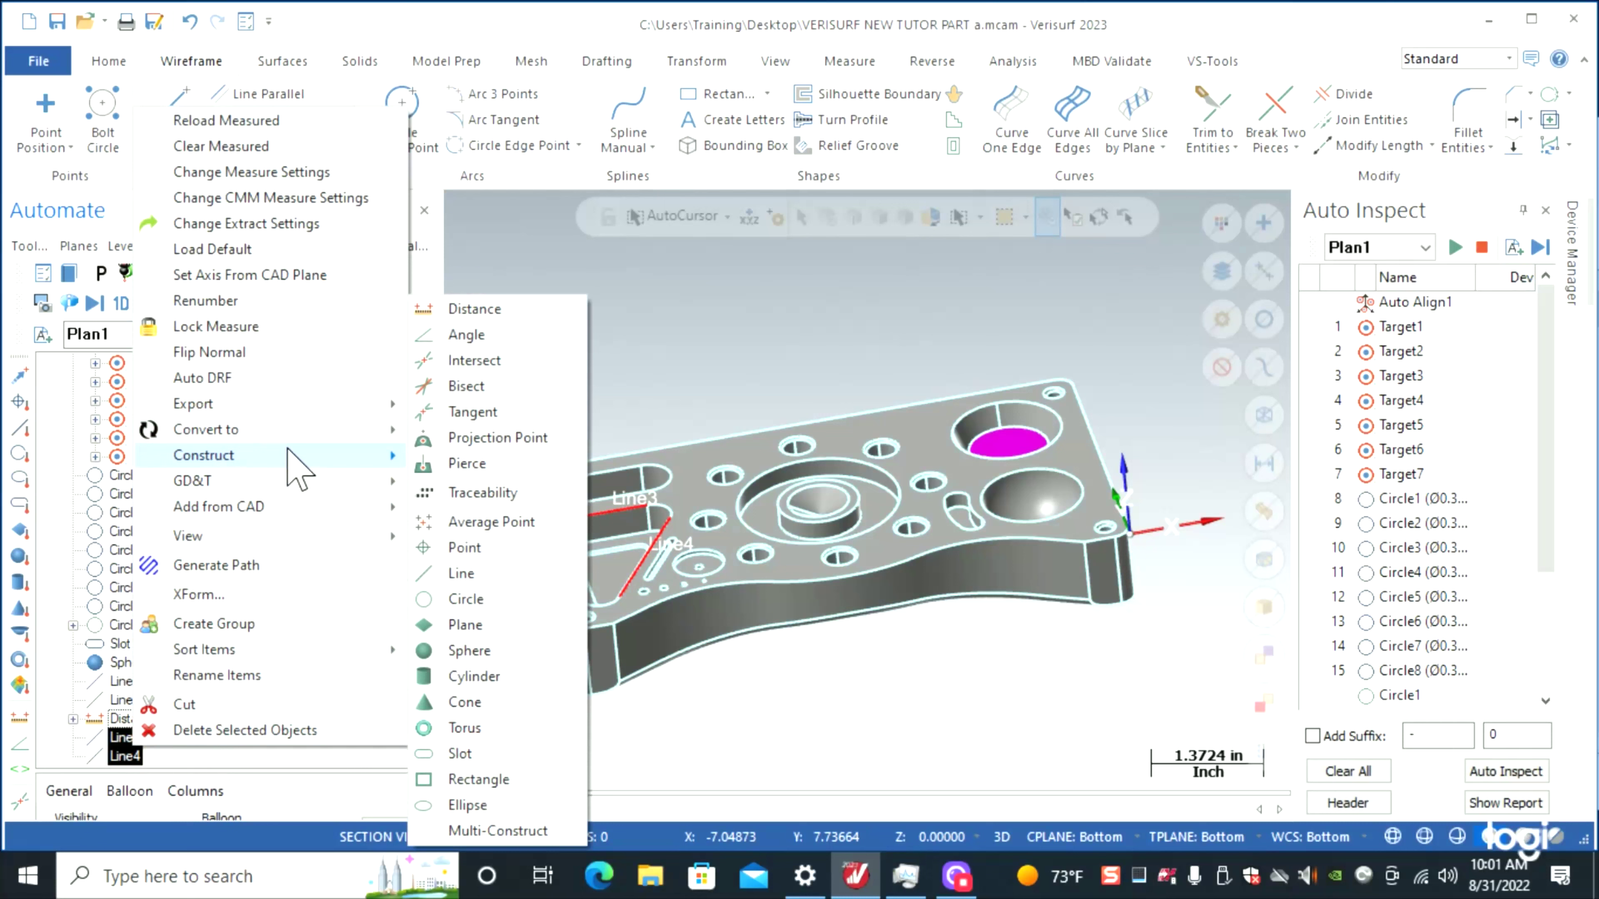
{"action": "left_click", "coordinate": [517, 354]}
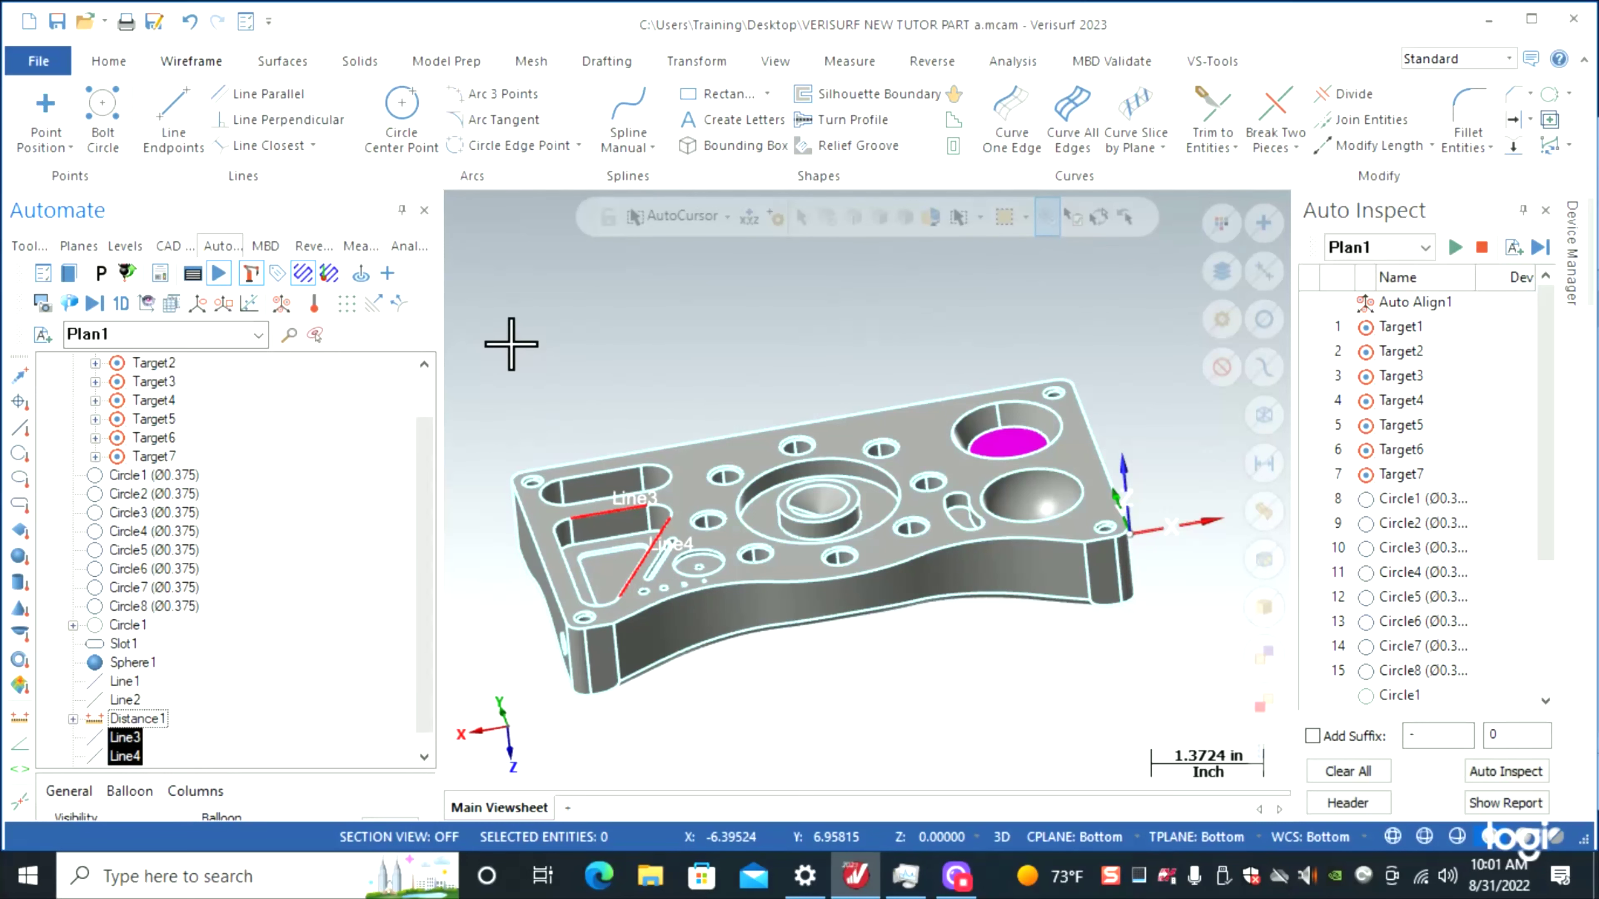
- Select the curved side face and chain its top edge for Curve to Surface Points
{"action": "scroll", "coordinate": [869, 377], "scroll_direction": "down", "scroll_amount": 2}
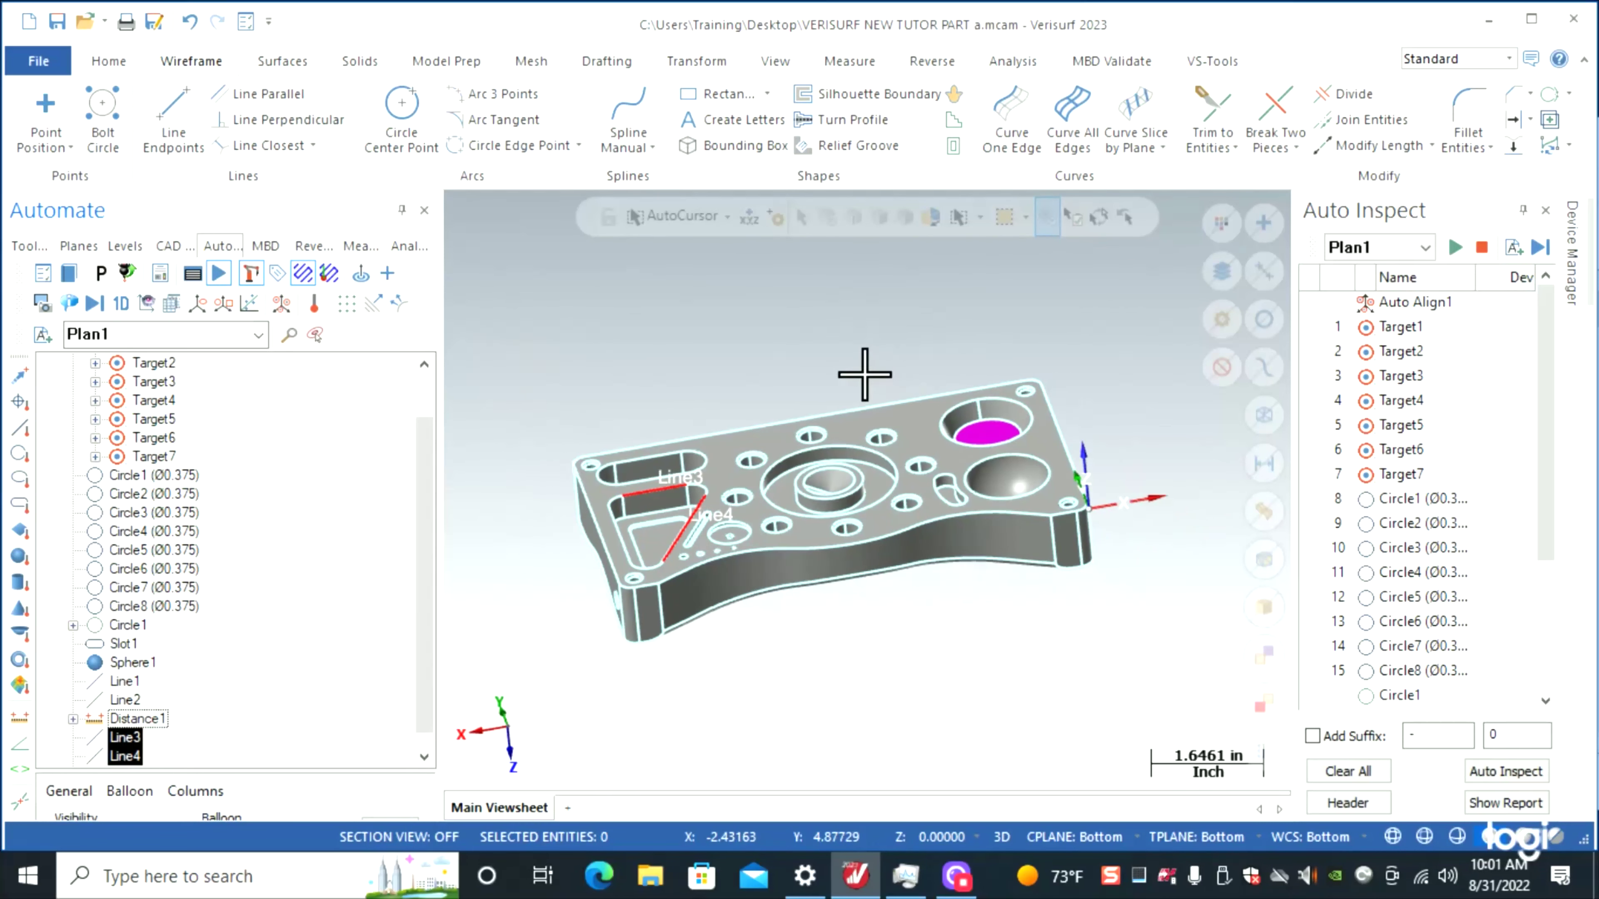
{"action": "middle_click_drag", "start_coordinate": [814, 346], "coordinate": [839, 340]}
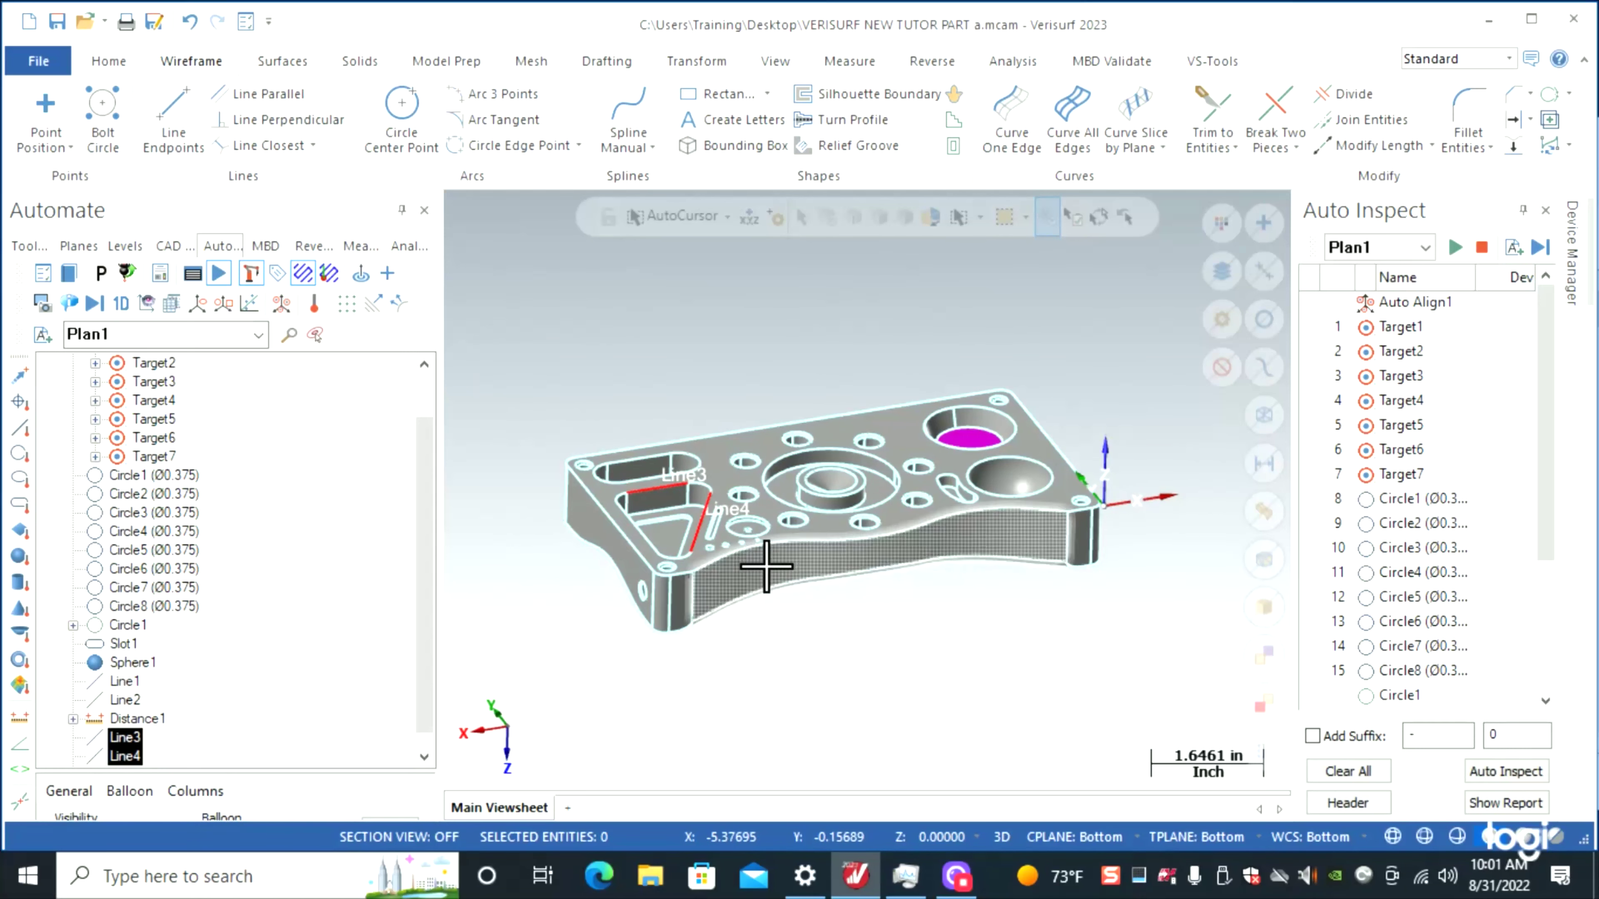
{"action": "scroll", "coordinate": [772, 562], "scroll_direction": "up", "scroll_amount": 3}
{"action": "scroll", "coordinate": [773, 562], "scroll_direction": "up", "scroll_amount": 1}
{"action": "left_click", "coordinate": [757, 537]}
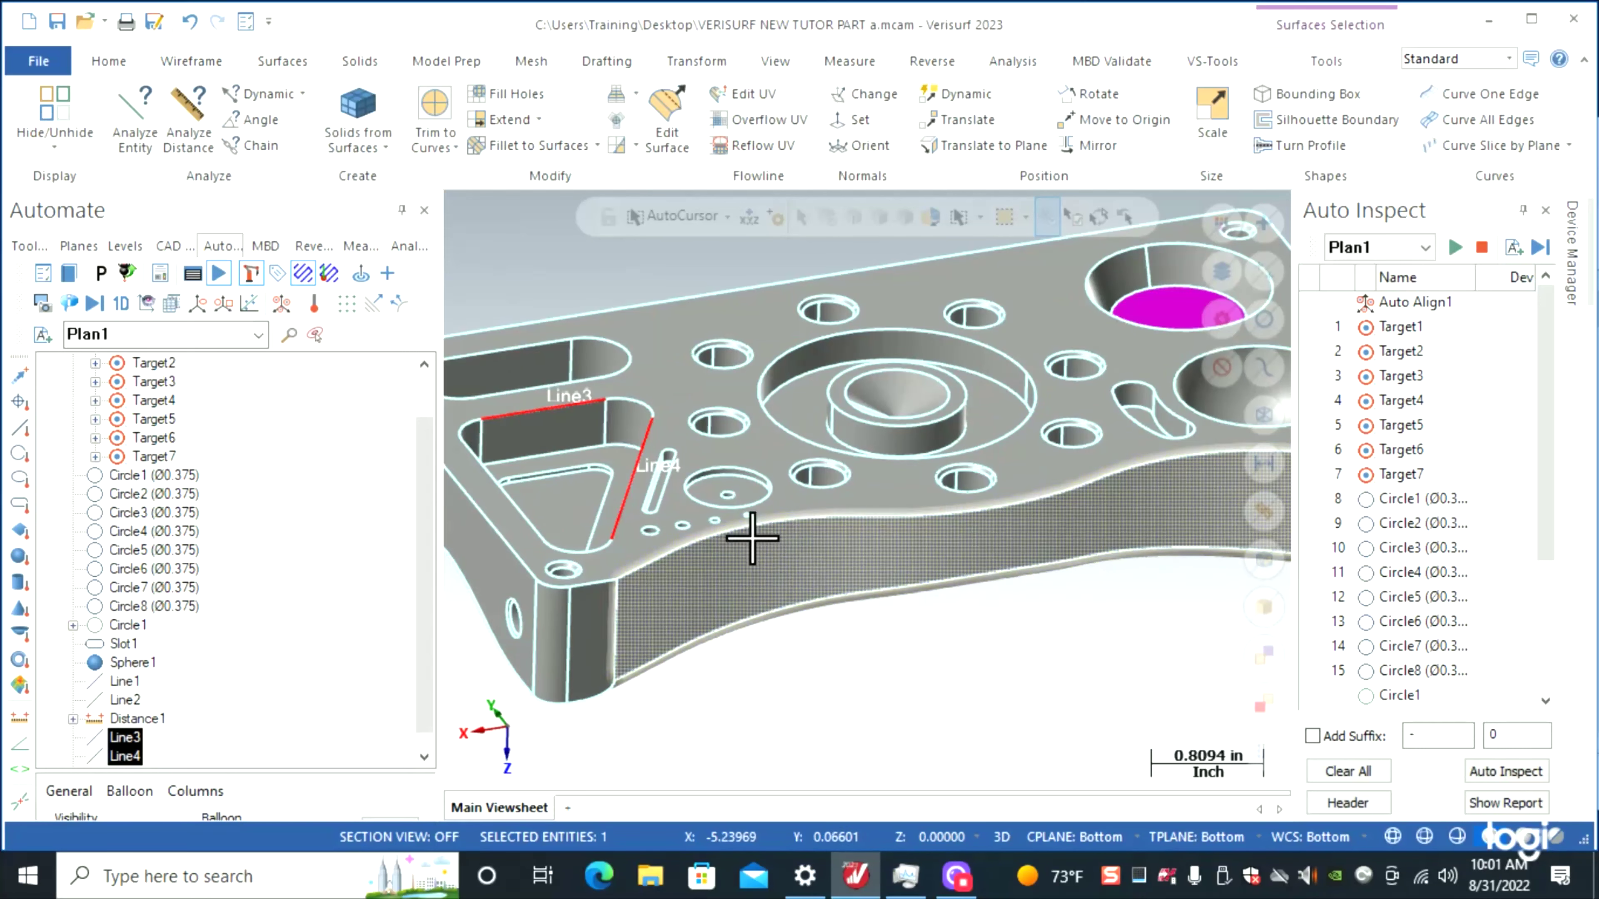
{"action": "left_click", "coordinate": [401, 305]}
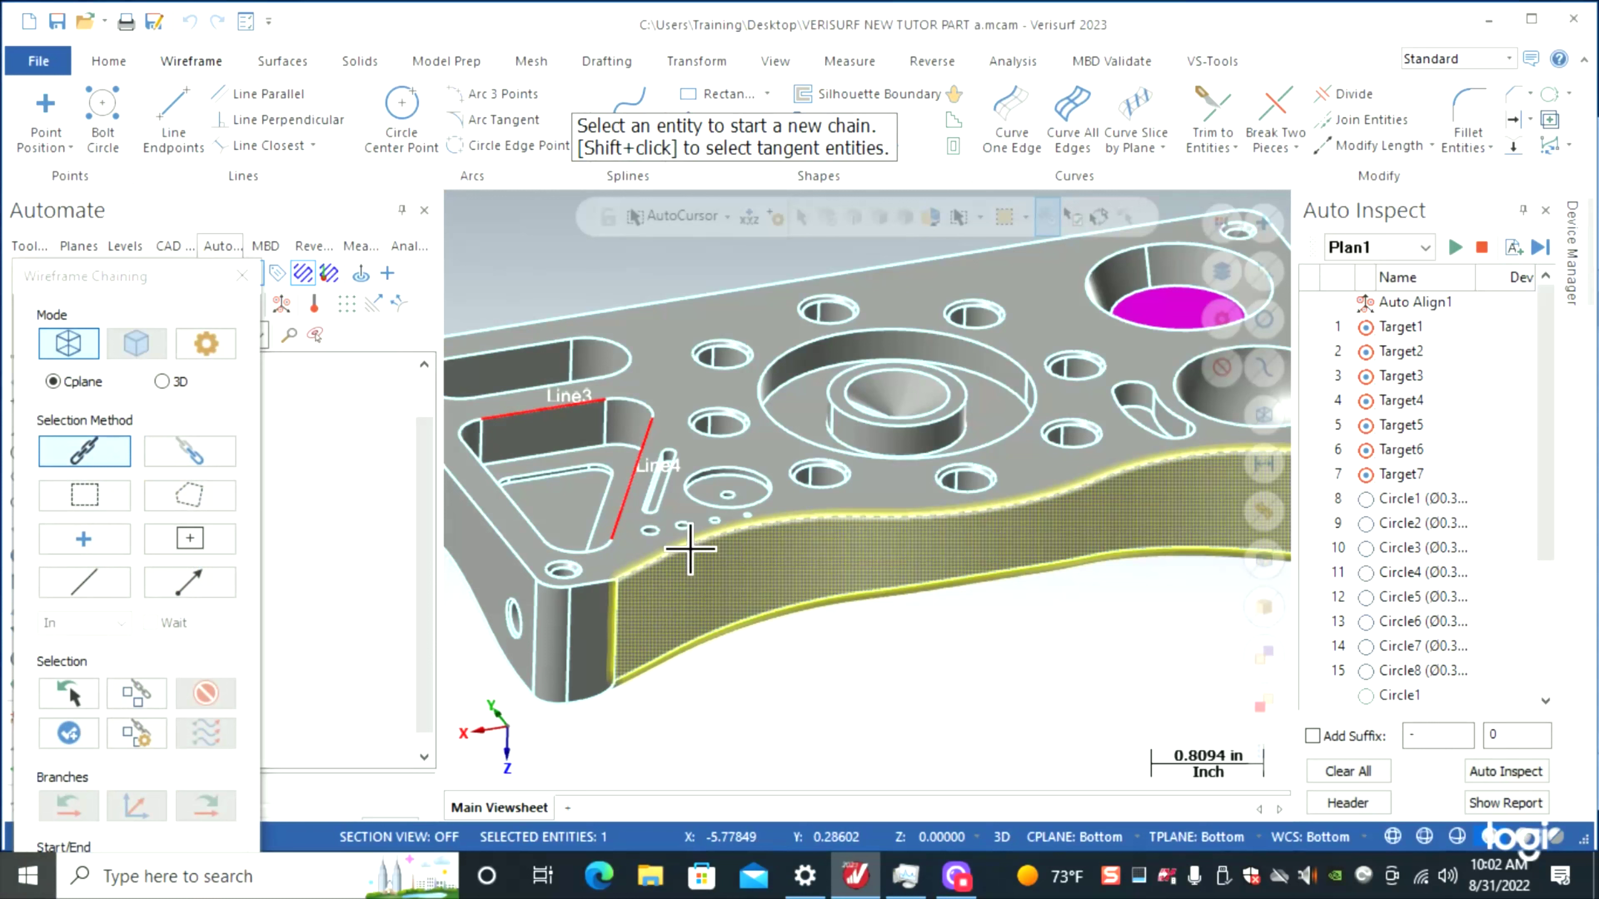
{"action": "left_click", "coordinate": [642, 564]}
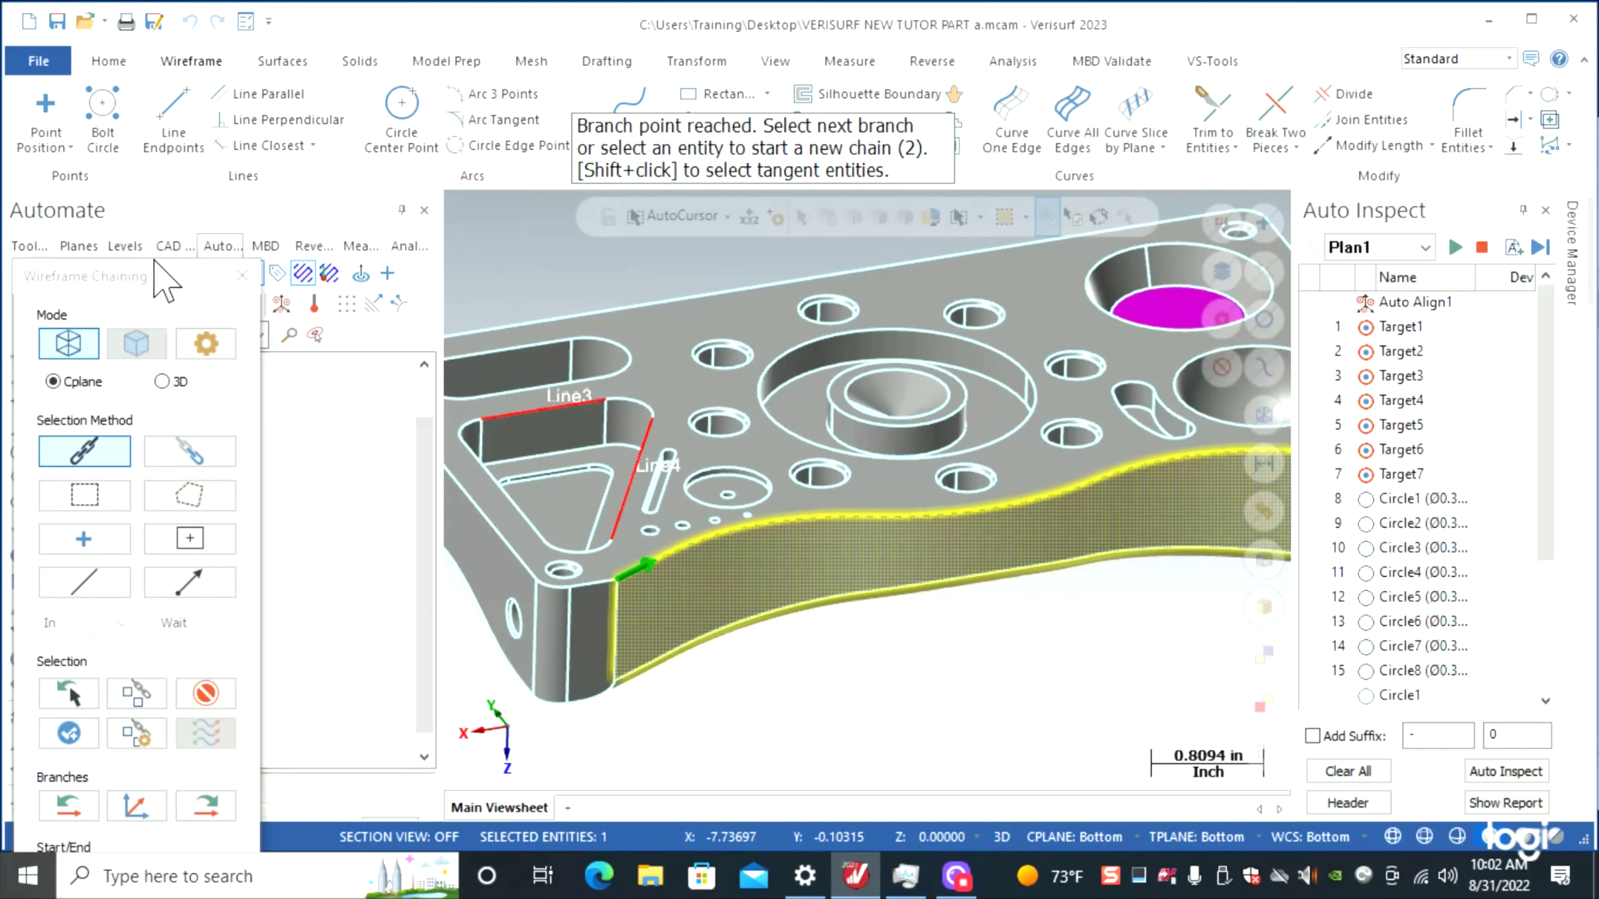
{"action": "left_click_drag", "start_coordinate": [161, 278], "coordinate": [255, 84]}
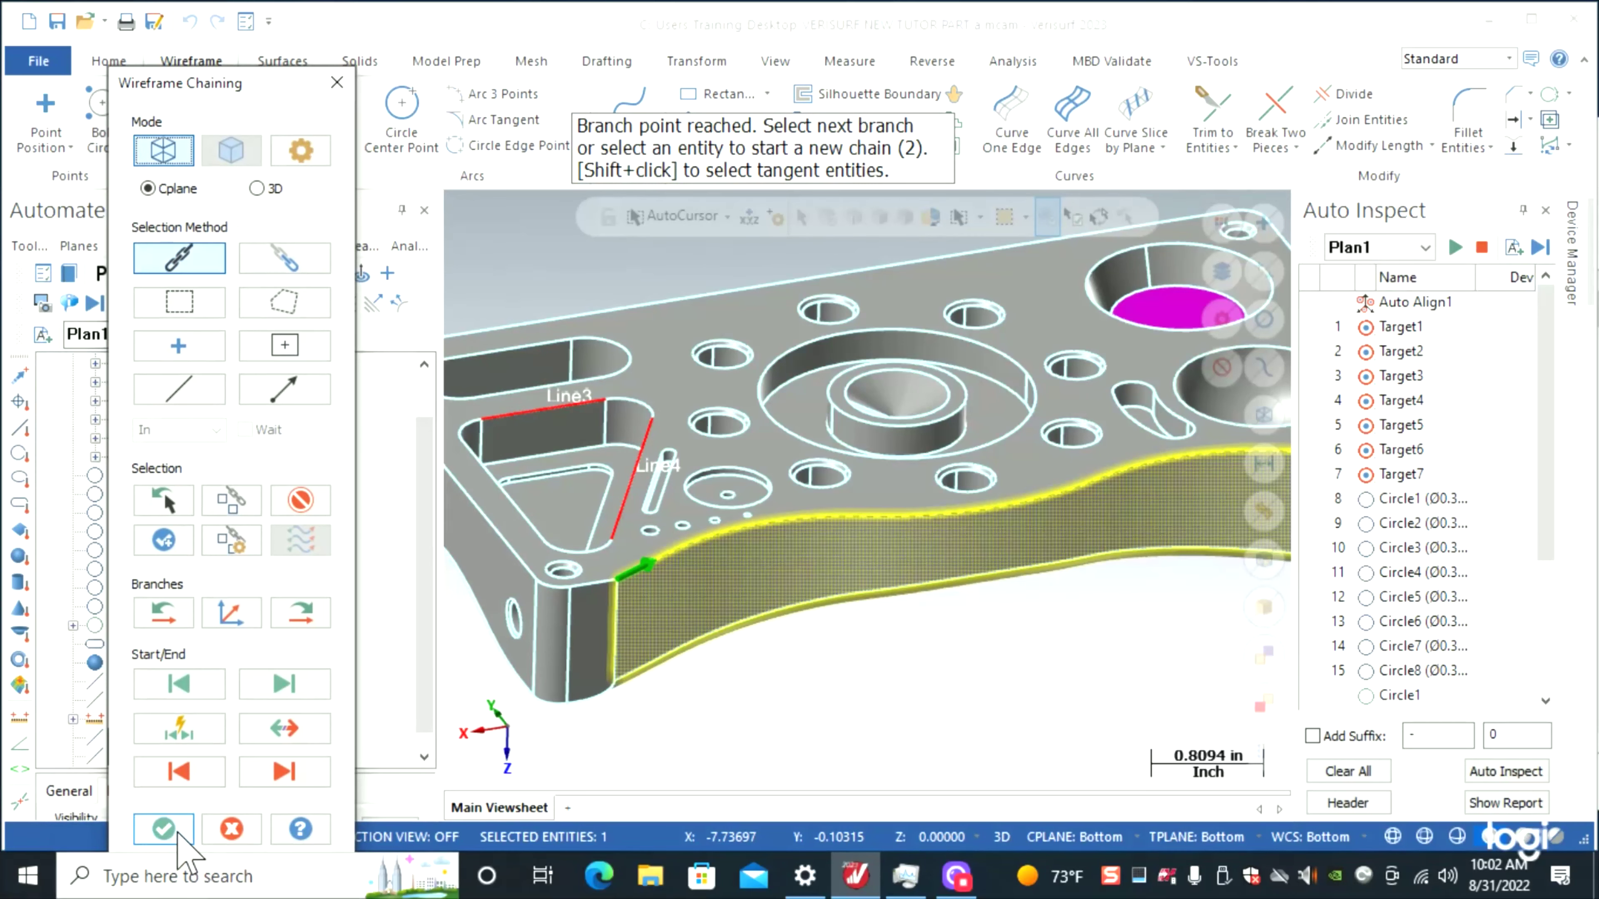
- Accept the chain and create Surf1 with side offset 0.3 and max distance 0.5
{"action": "left_click", "coordinate": [165, 830]}
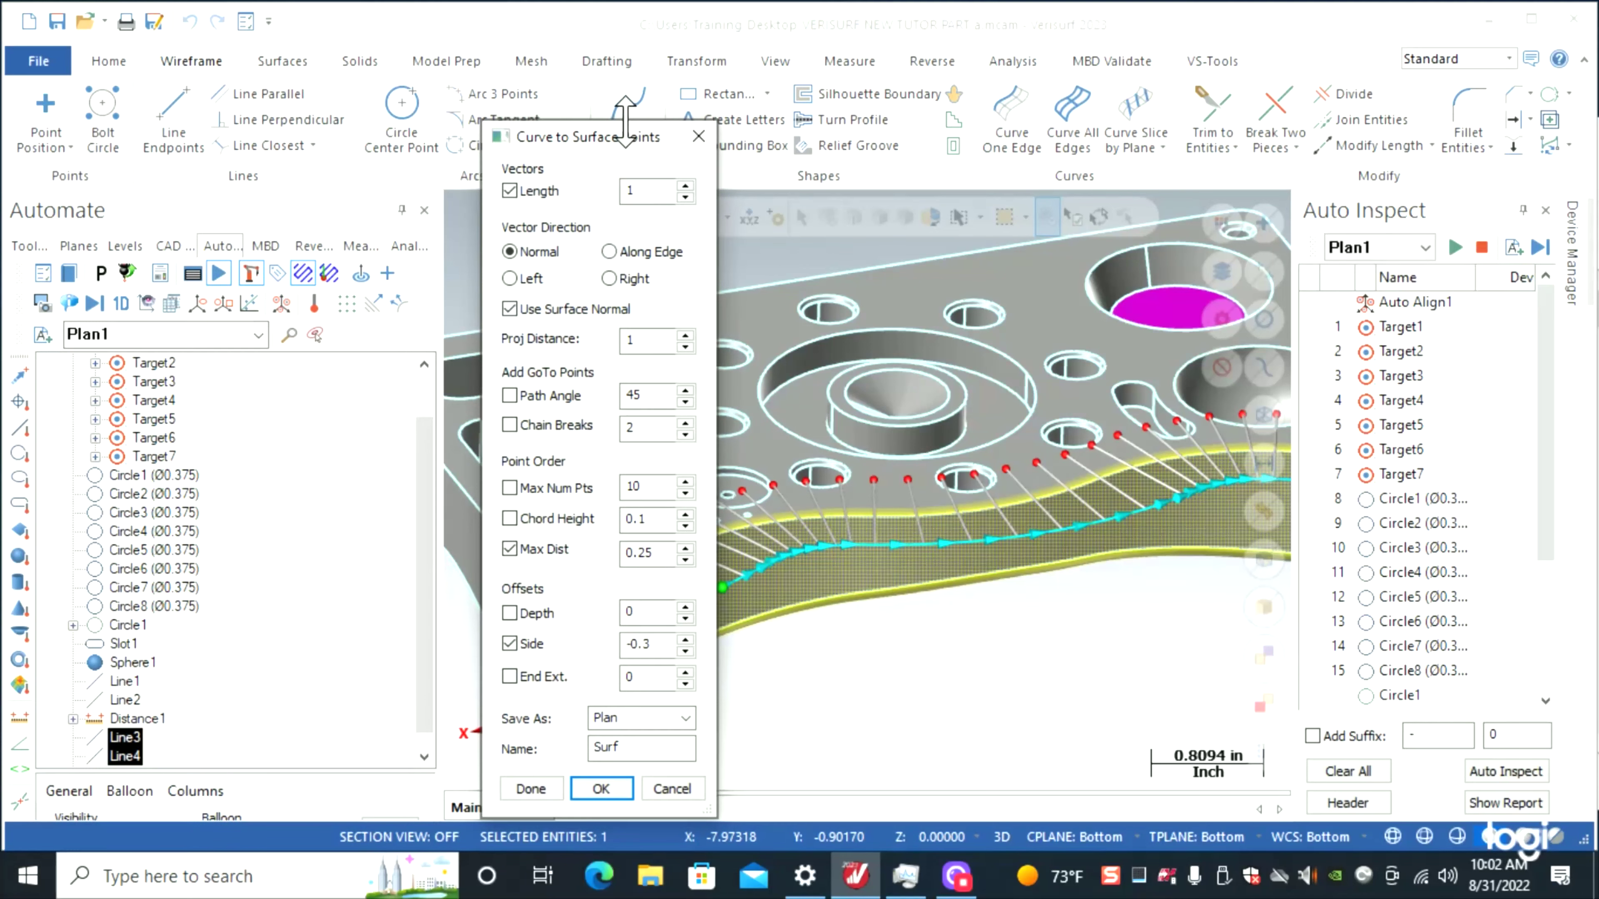
{"action": "left_click_drag", "start_coordinate": [621, 152], "coordinate": [384, 121]}
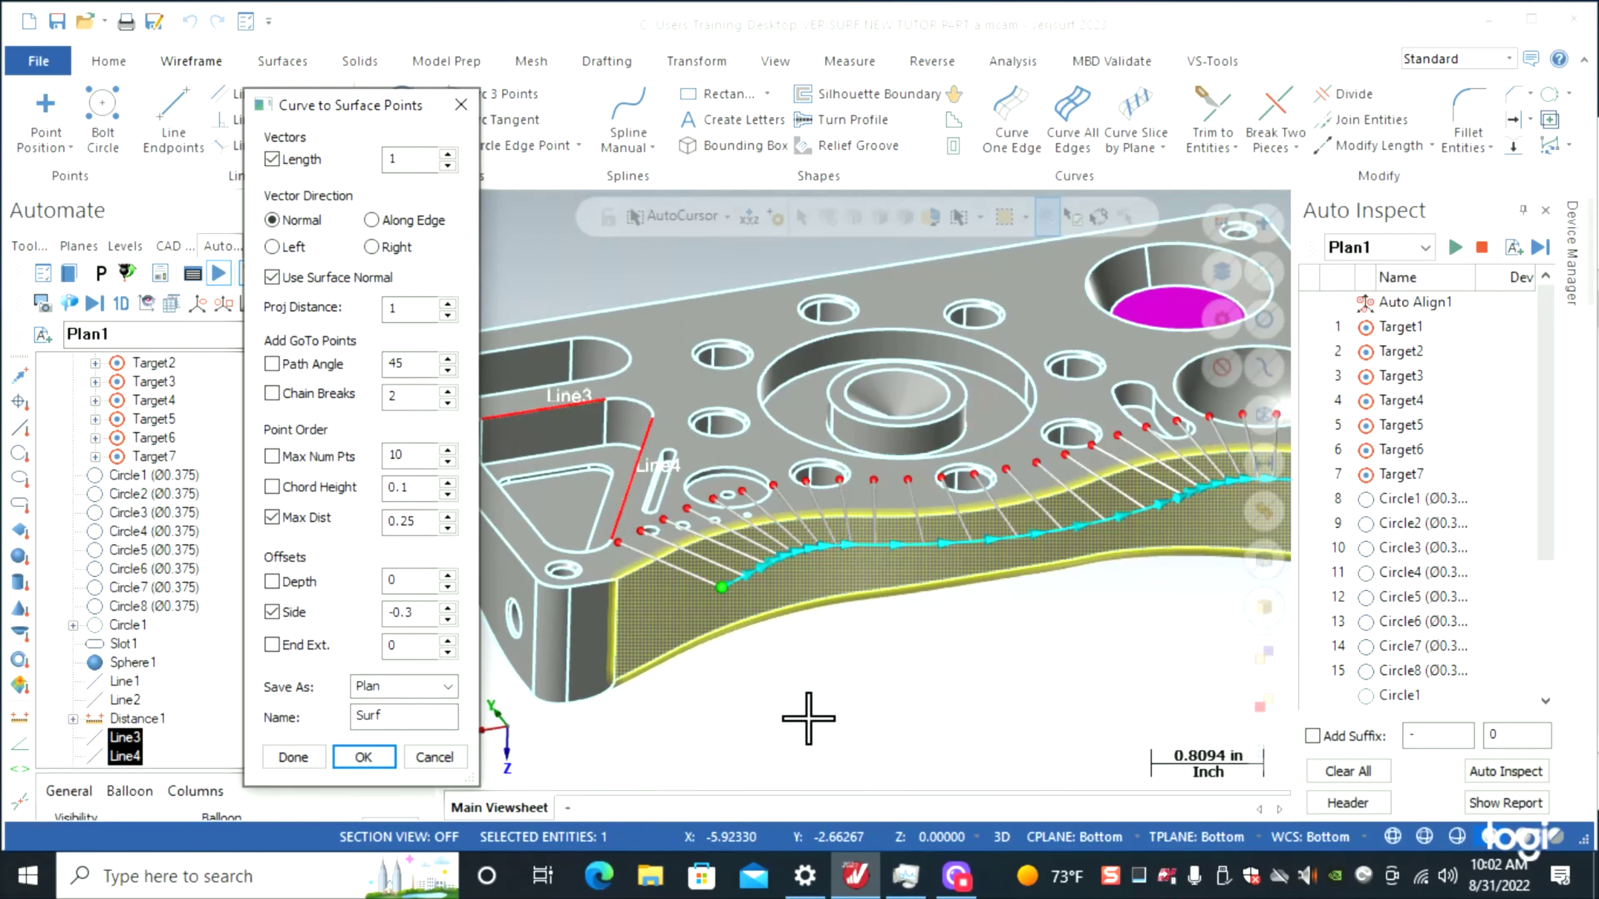
{"action": "key", "text": "alt+2"}
{"action": "key", "text": "alt+7"}
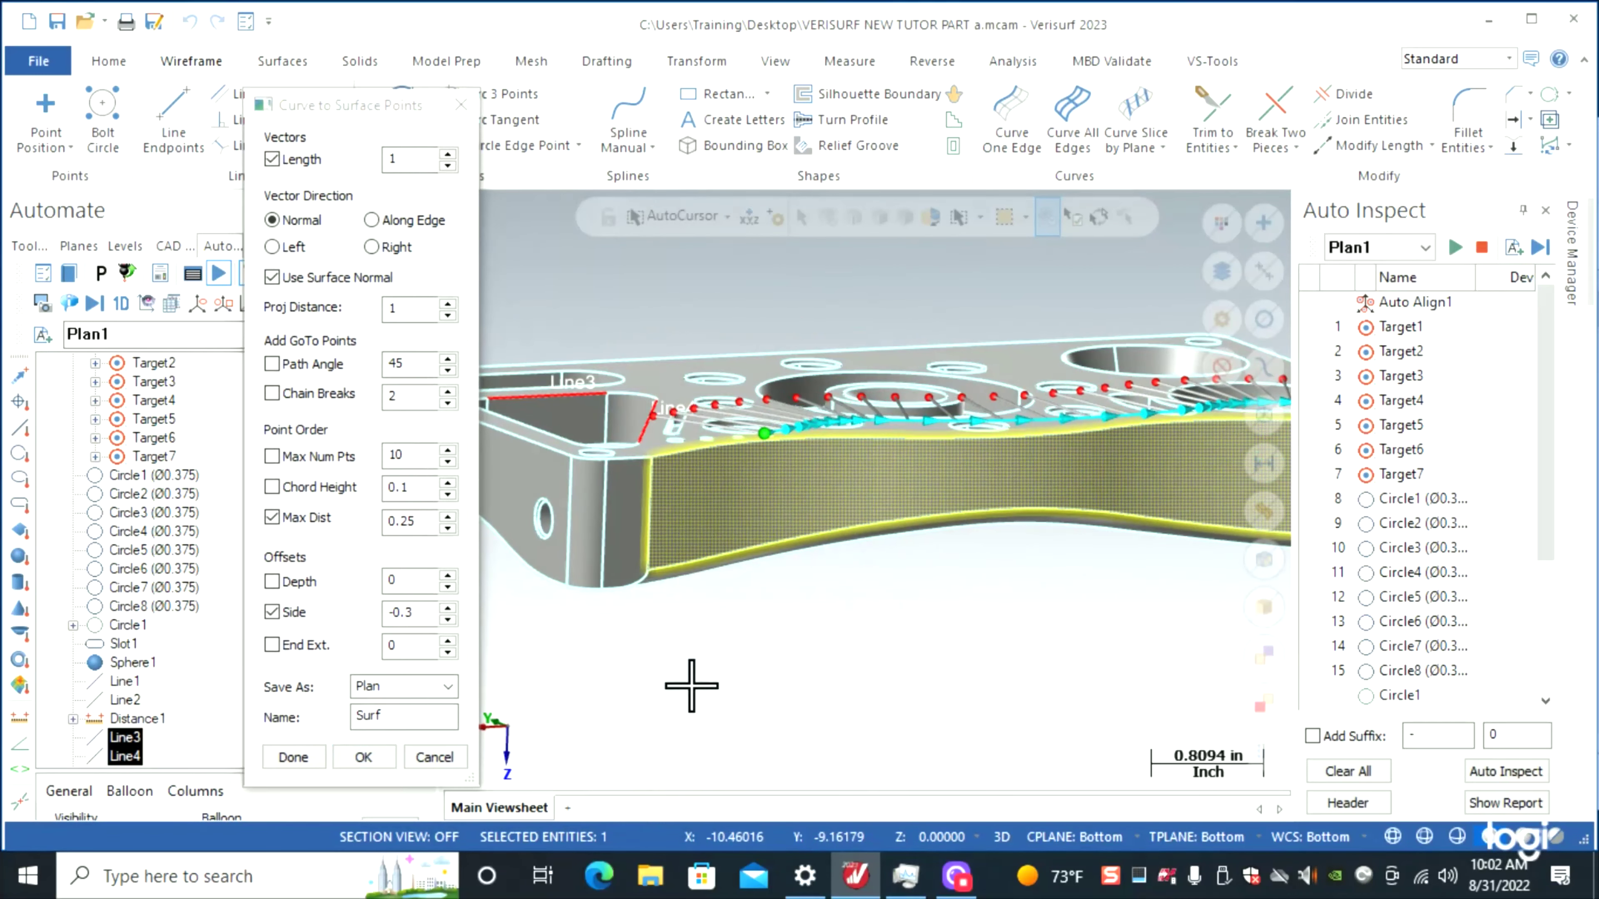
{"action": "left_click", "coordinate": [412, 612]}
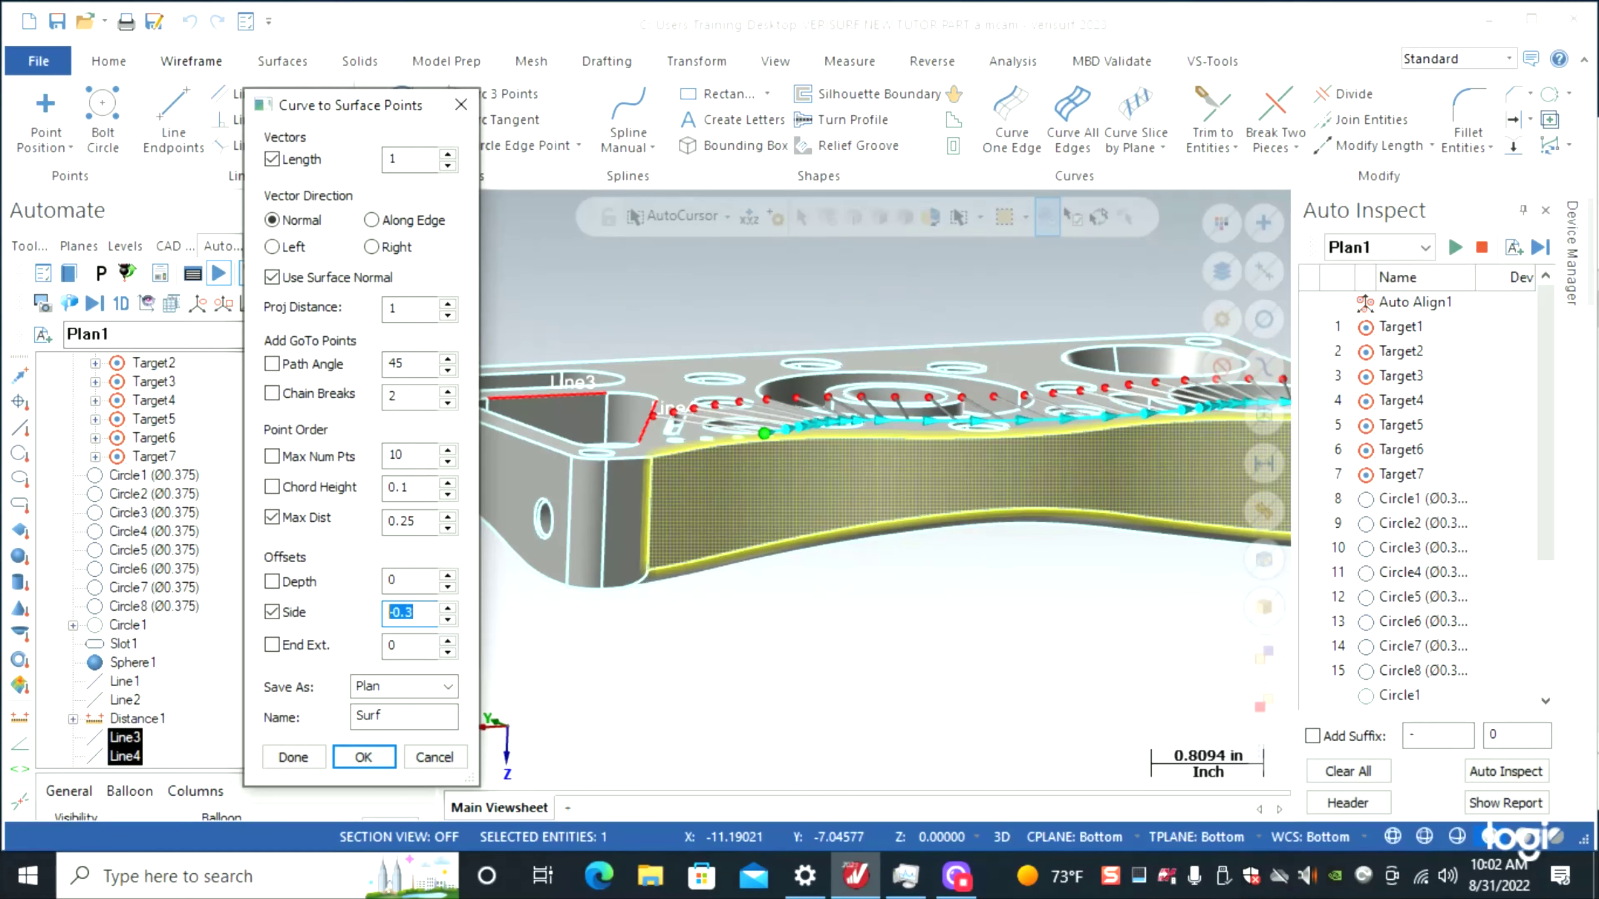
{"action": "type", "text": ".3"}
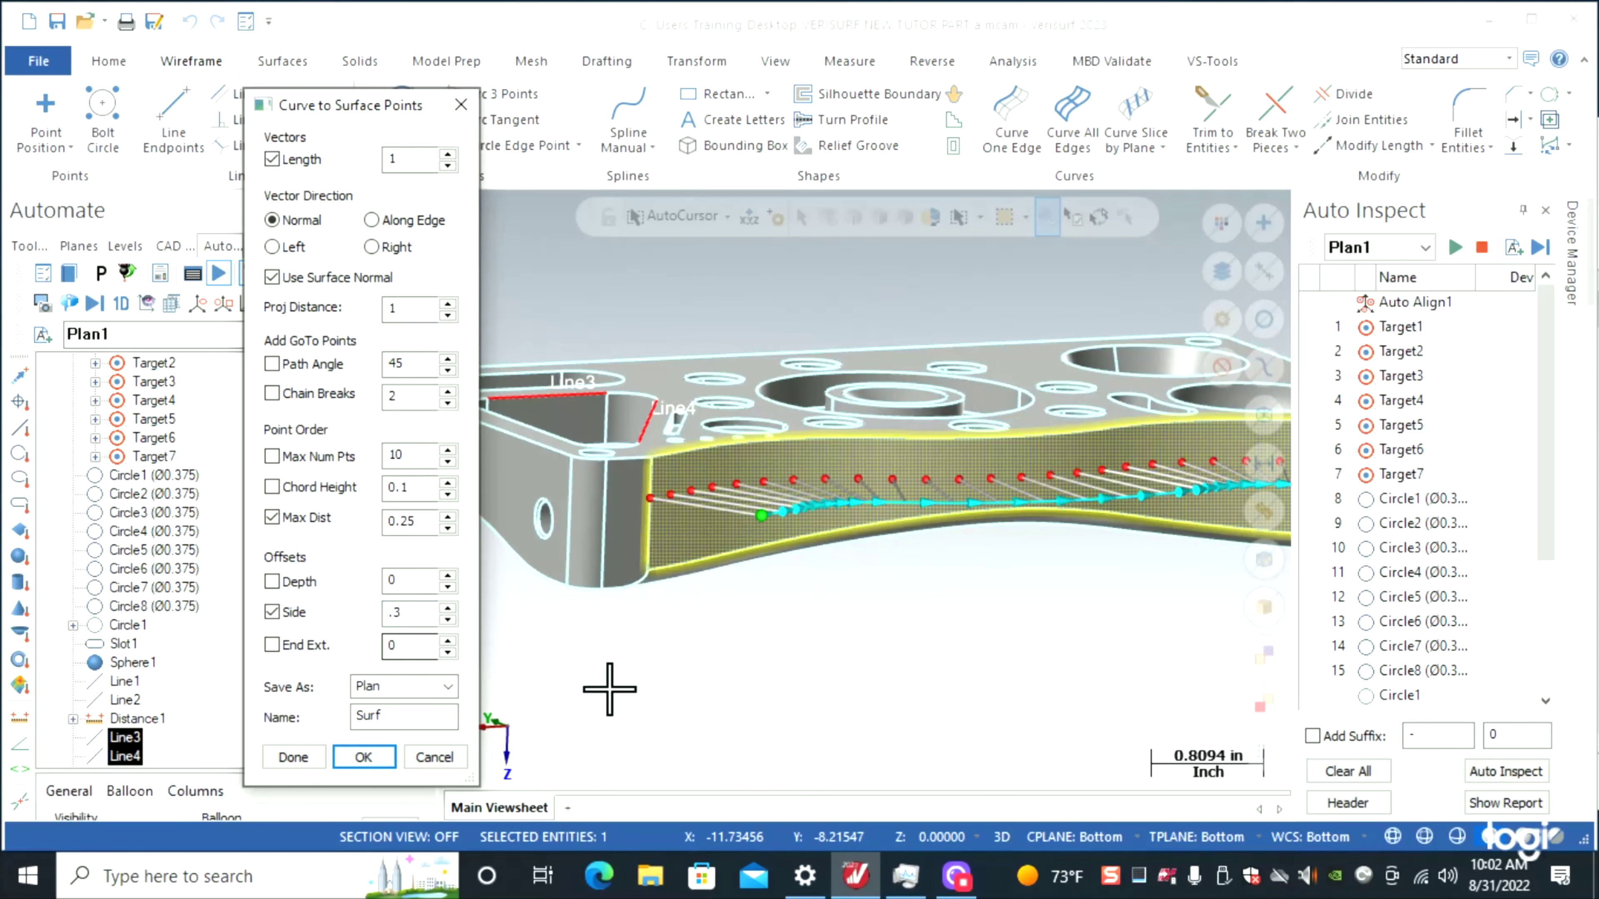
{"action": "middle_click_drag", "start_coordinate": [607, 690], "coordinate": [774, 616]}
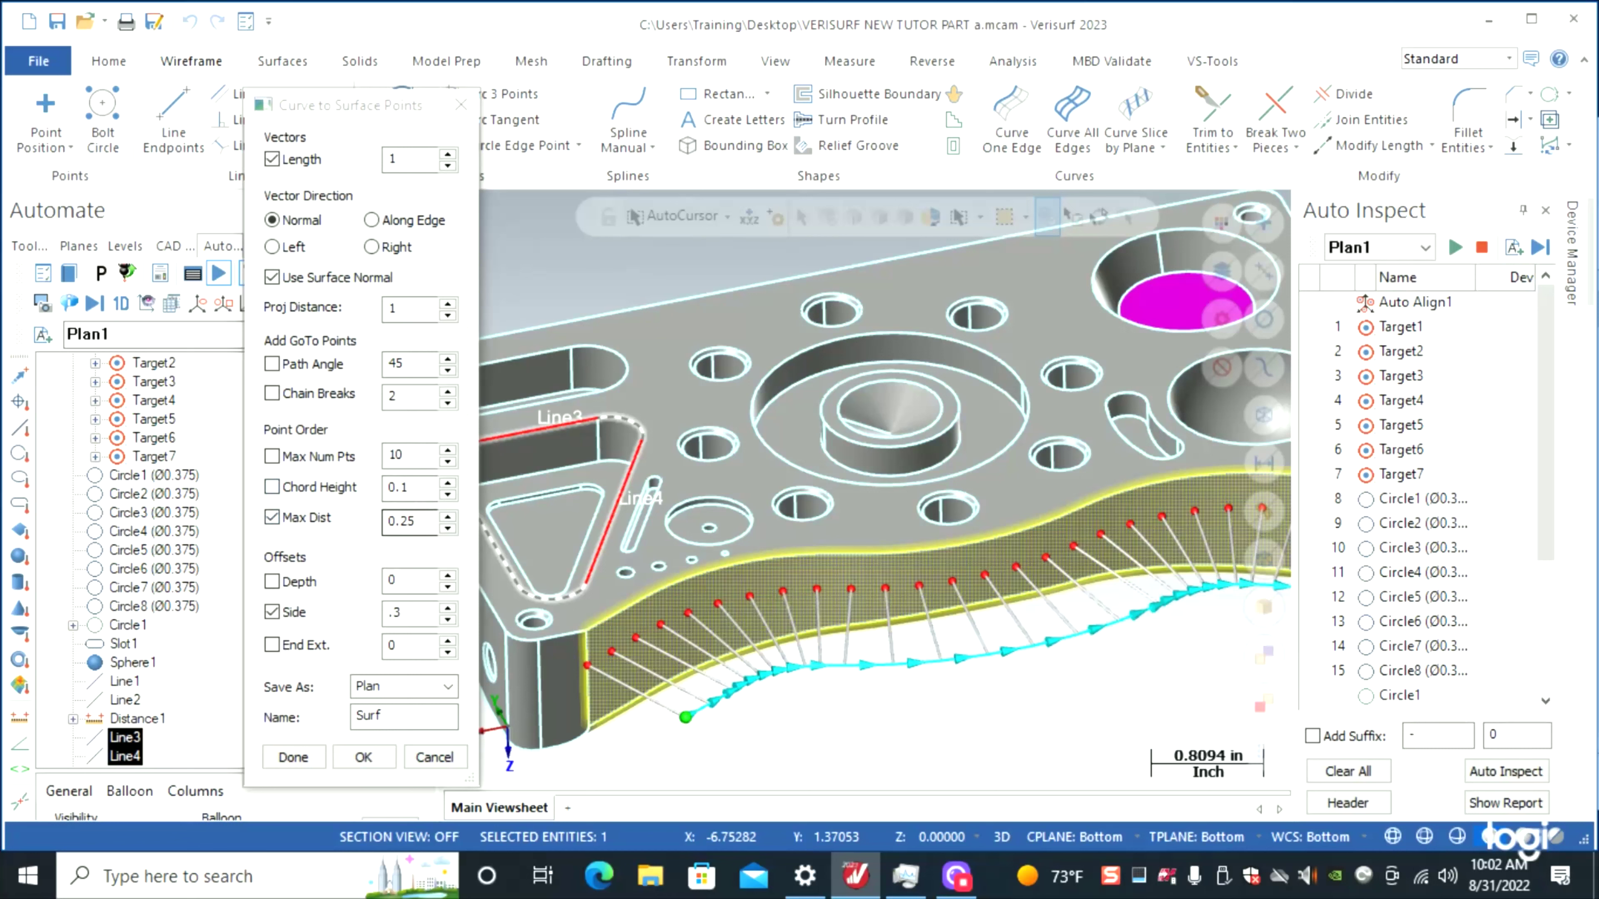
{"action": "left_click", "coordinate": [410, 521]}
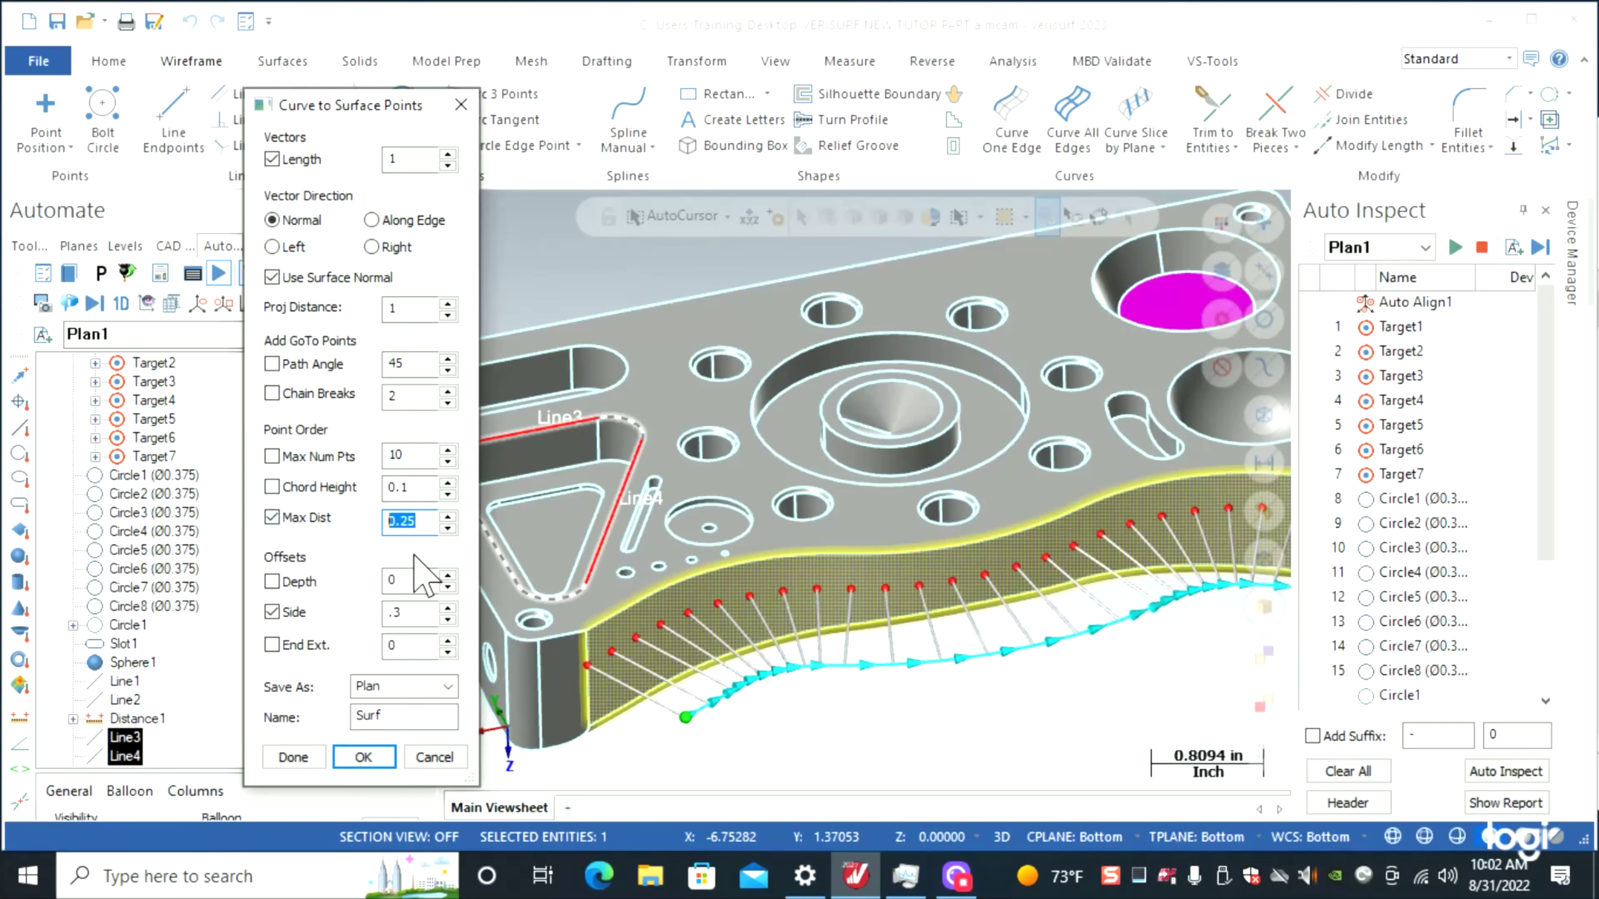
{"action": "type", "text": ".5"}
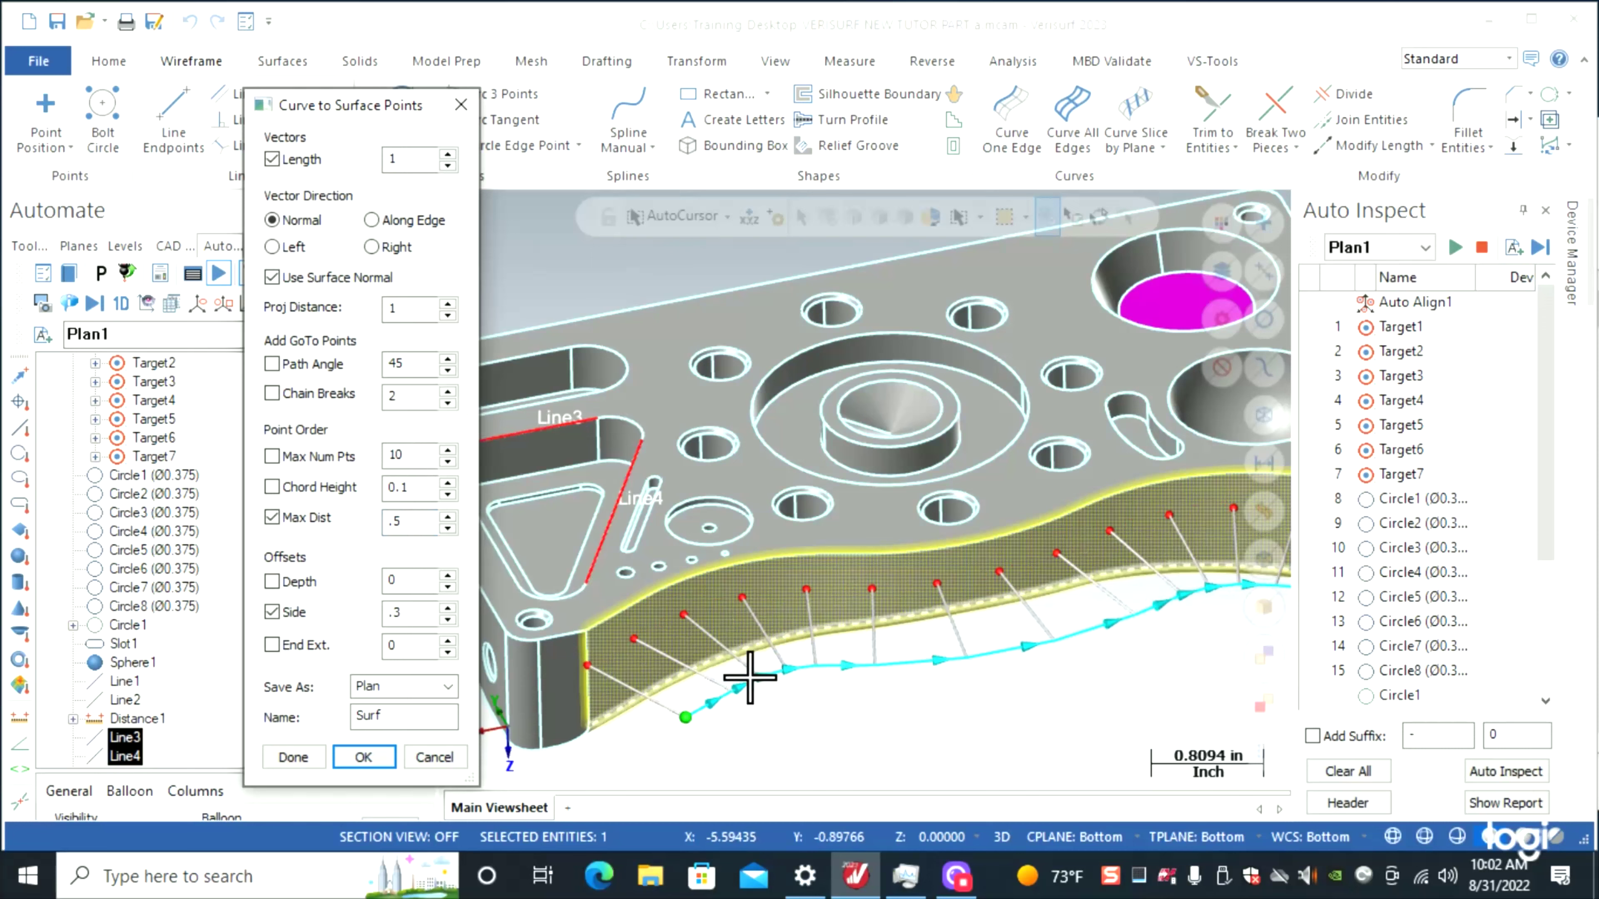
{"action": "middle_click_drag", "start_coordinate": [750, 671], "coordinate": [746, 659]}
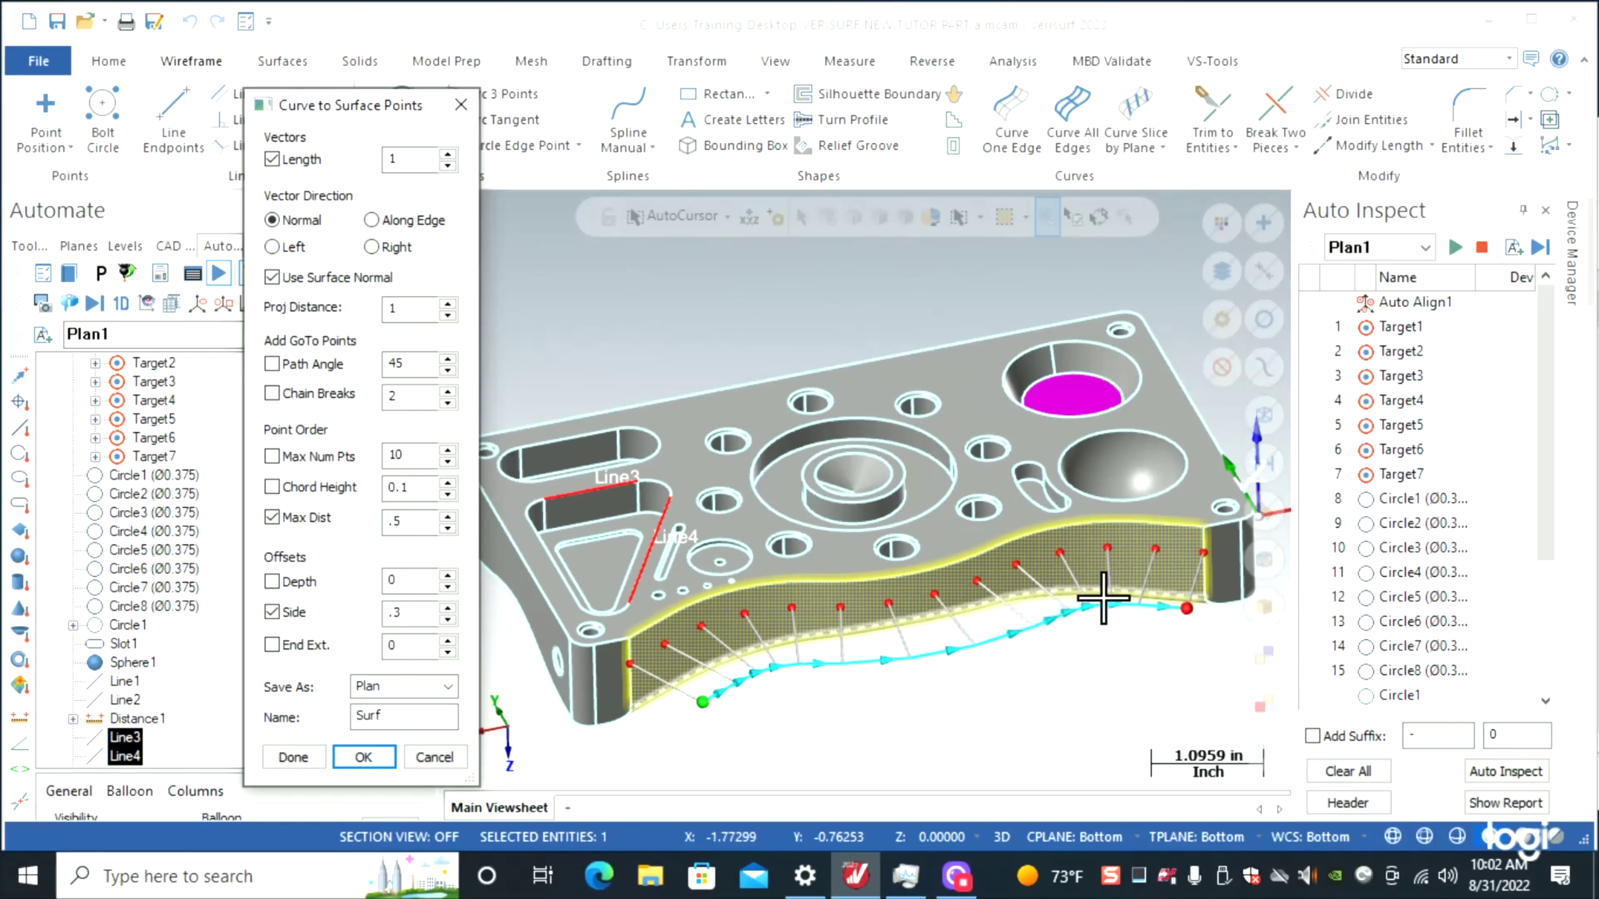
{"action": "left_click", "coordinate": [364, 757]}
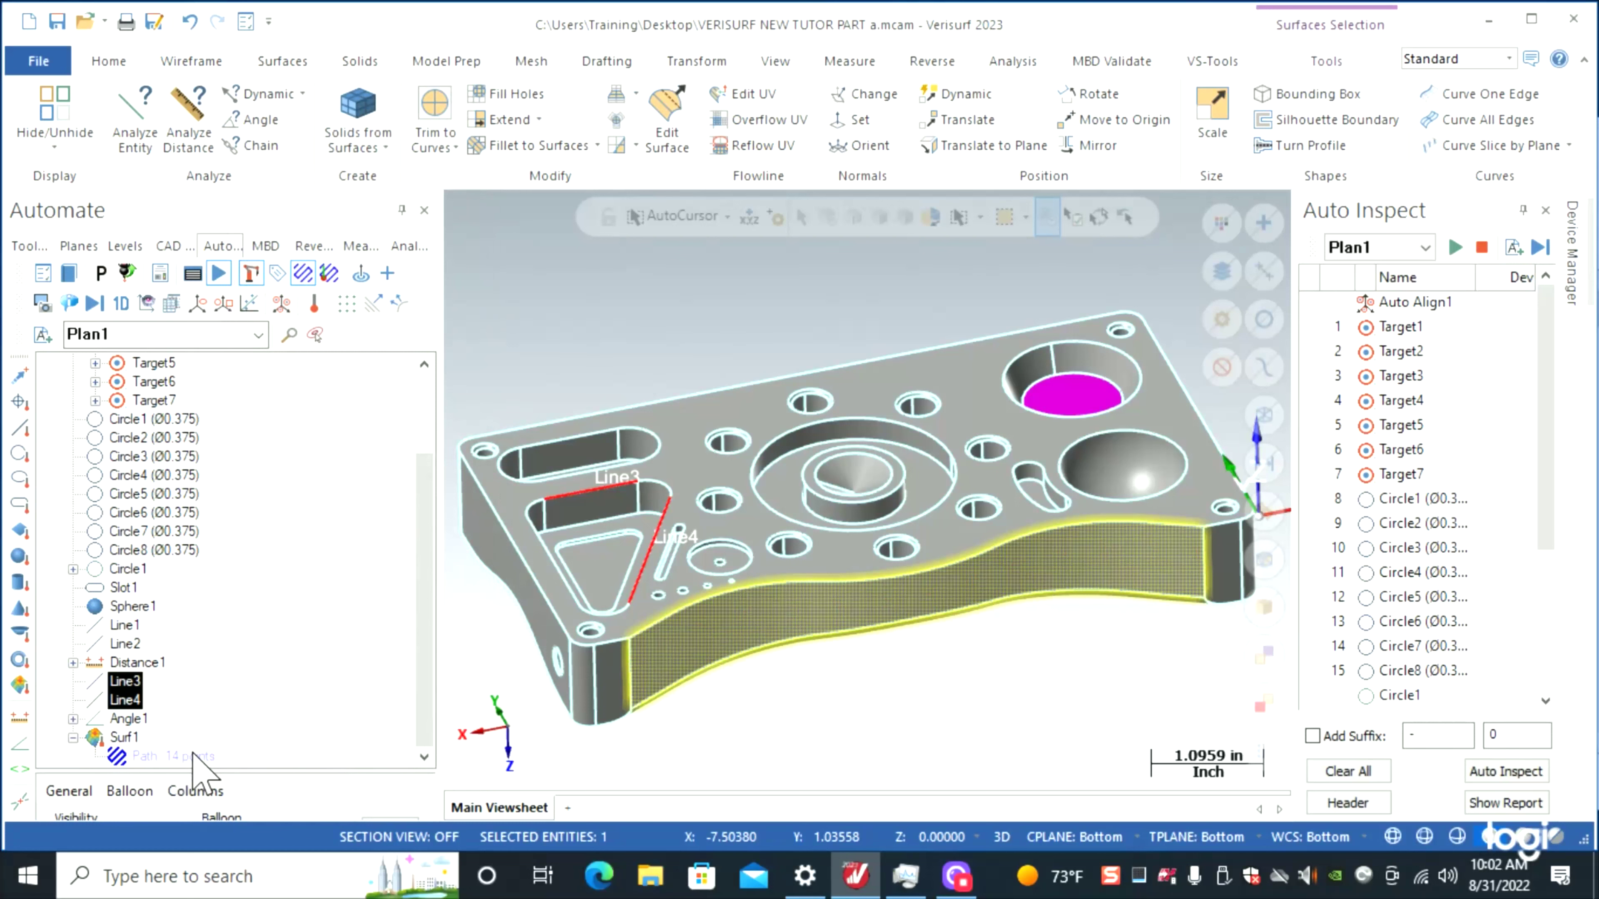
- Set Surf1's VDI control to Manual in Measure Settings and confirm
{"action": "double_click", "coordinate": [123, 738]}
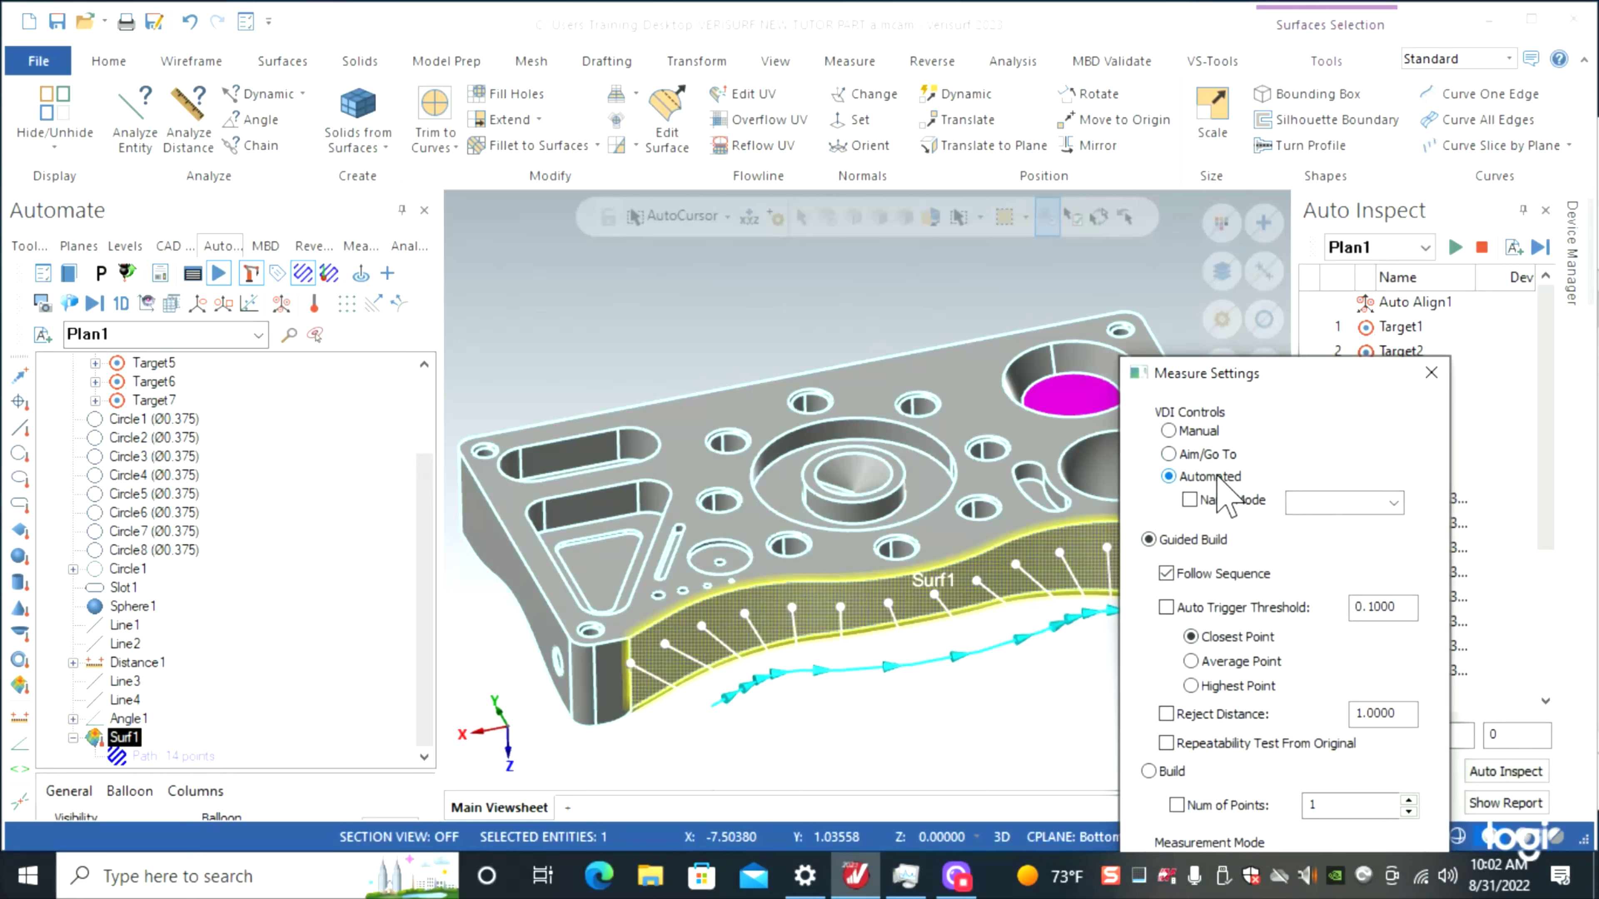
{"action": "left_click", "coordinate": [1188, 431]}
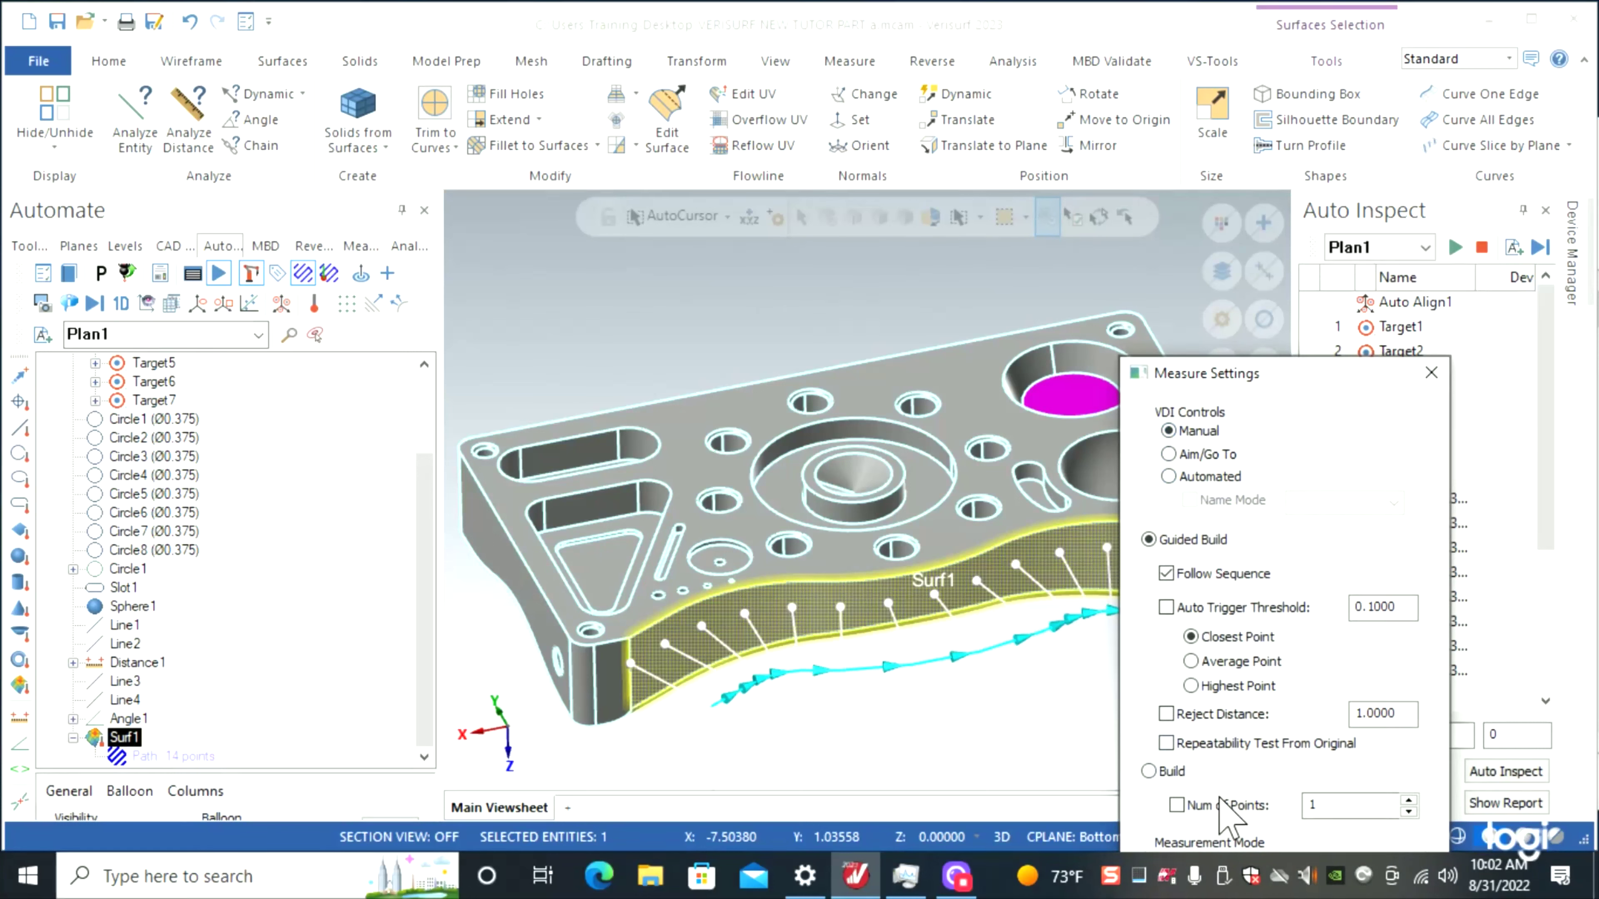
{"action": "left_click_drag", "start_coordinate": [1269, 382], "coordinate": [1142, 149]}
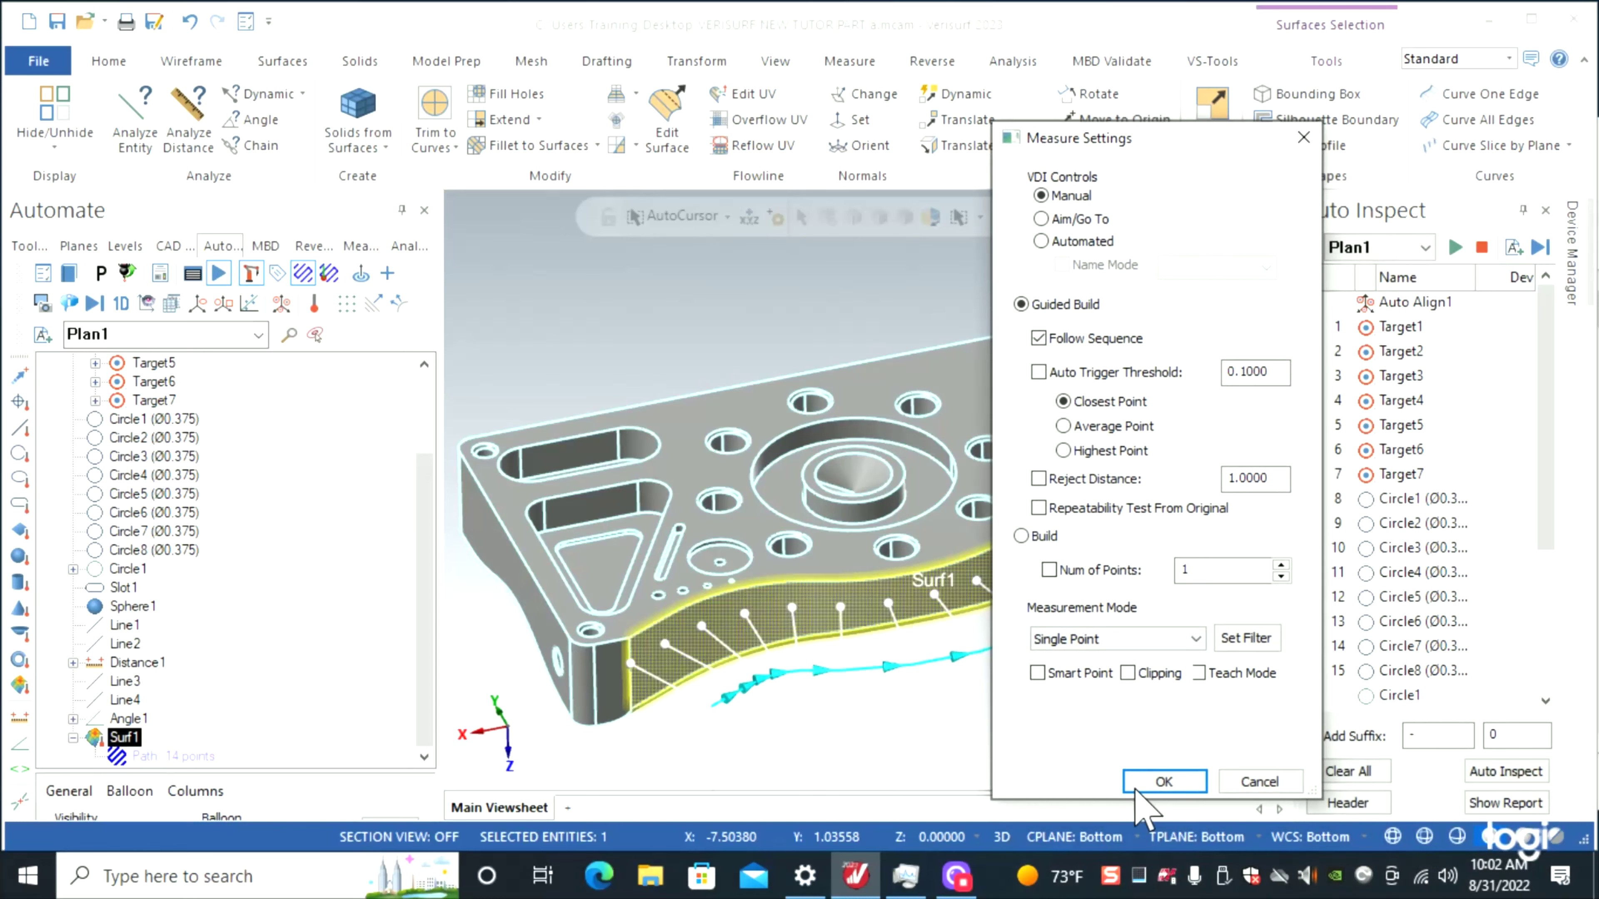
{"action": "left_click", "coordinate": [1165, 778]}
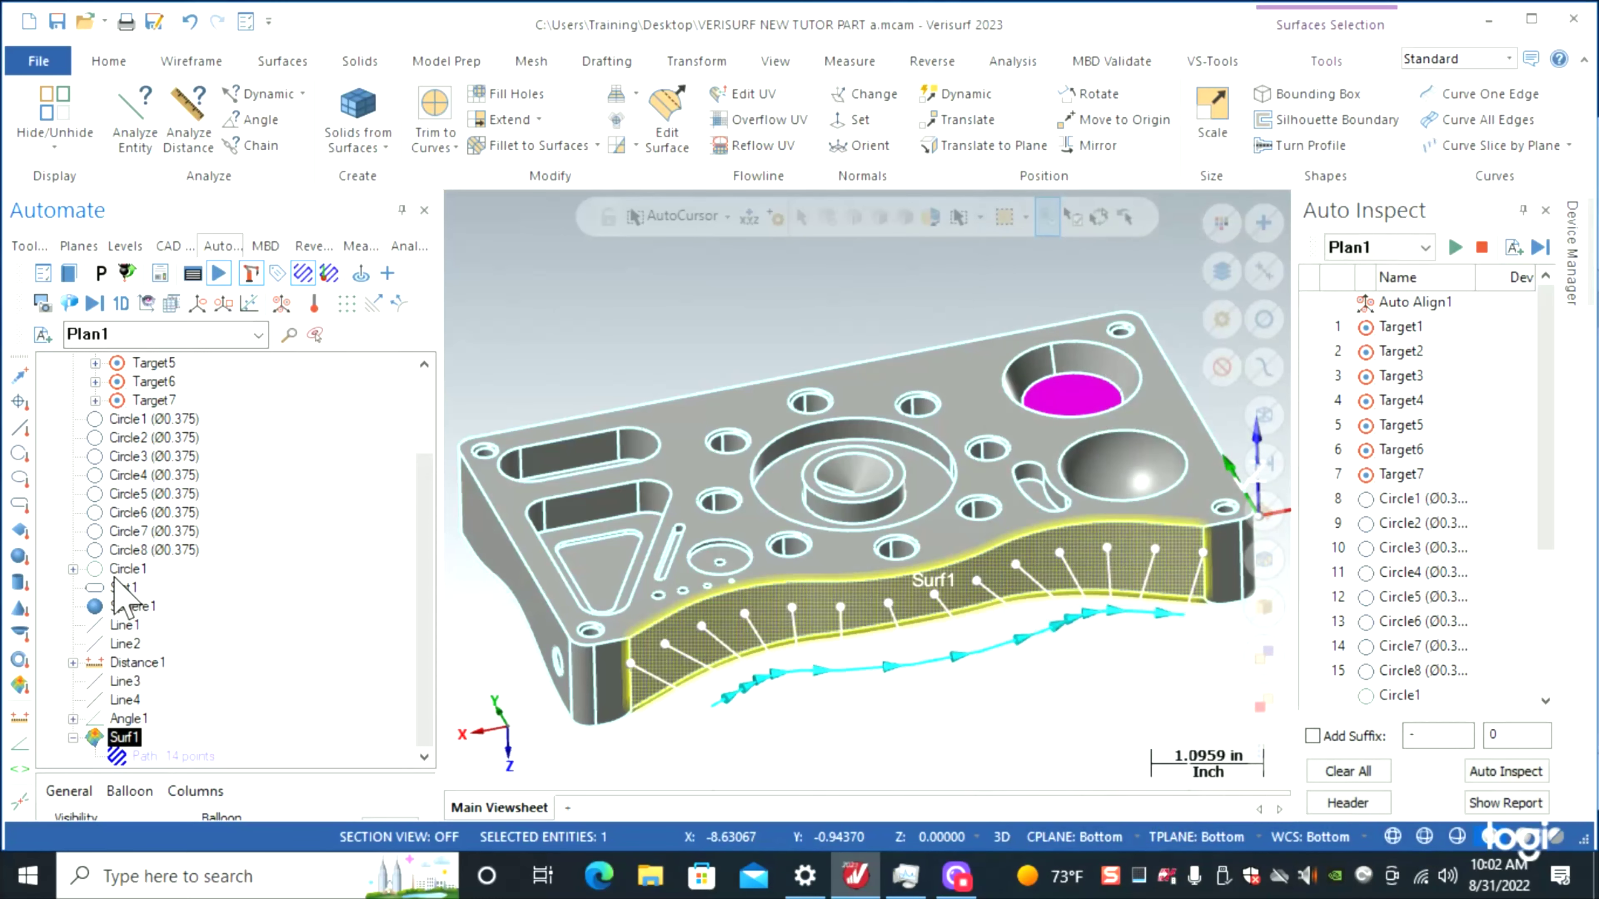
- Expand and collapse Target6 and Target7 in the Automate tree
{"action": "scroll", "coordinate": [126, 570], "scroll_direction": "up", "scroll_amount": 2}
{"action": "left_click", "coordinate": [95, 514]}
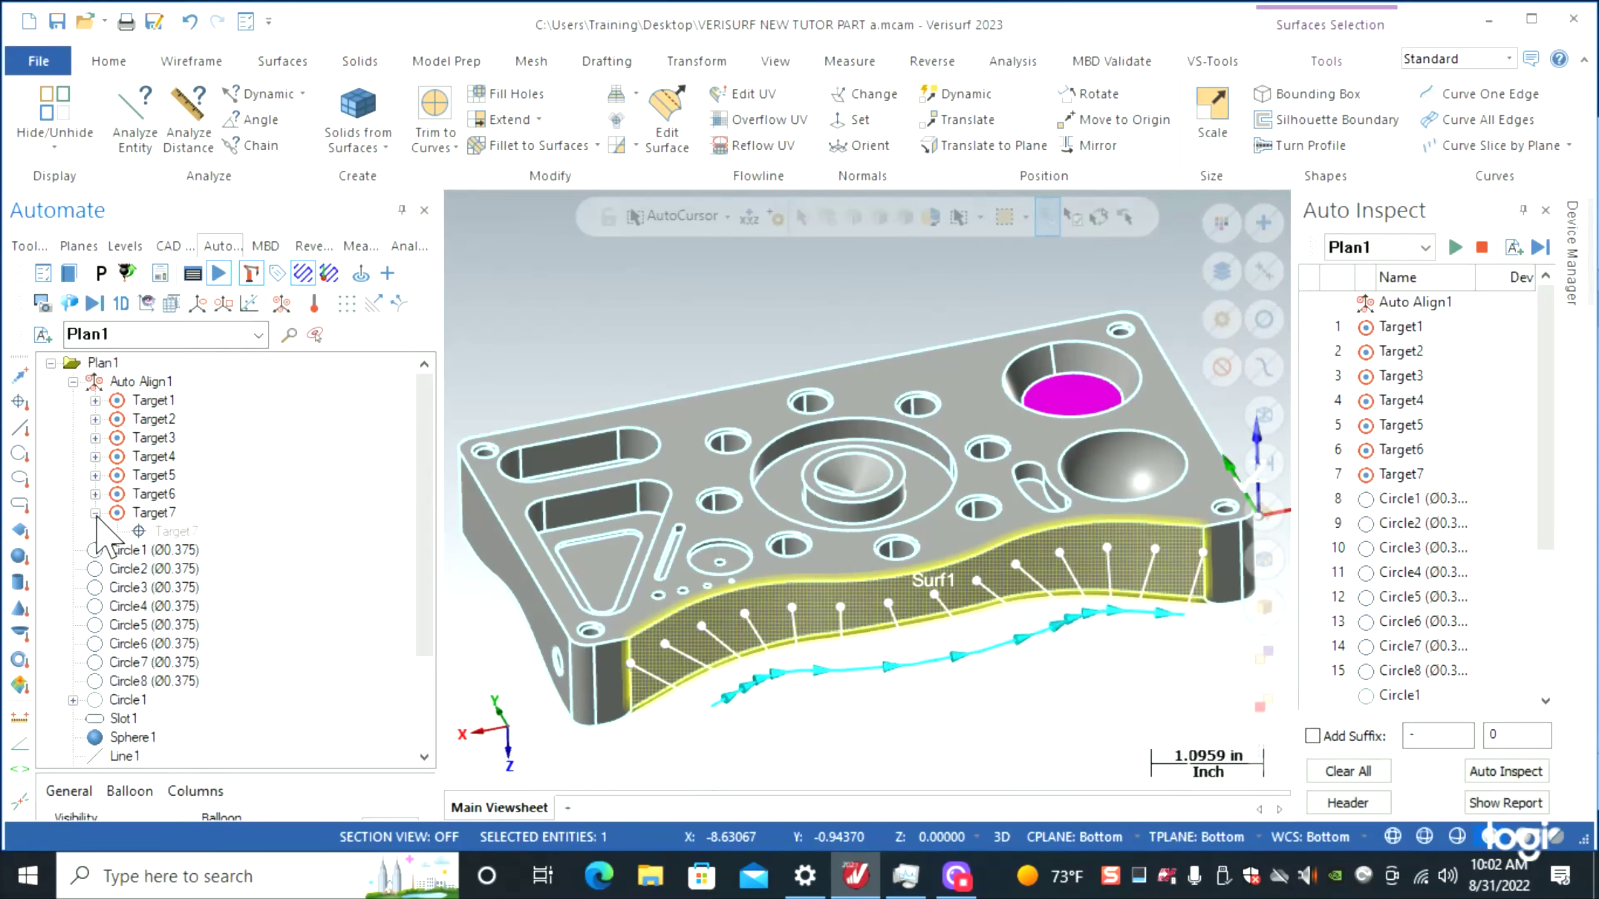
{"action": "left_click", "coordinate": [95, 494]}
{"action": "left_click", "coordinate": [95, 532]}
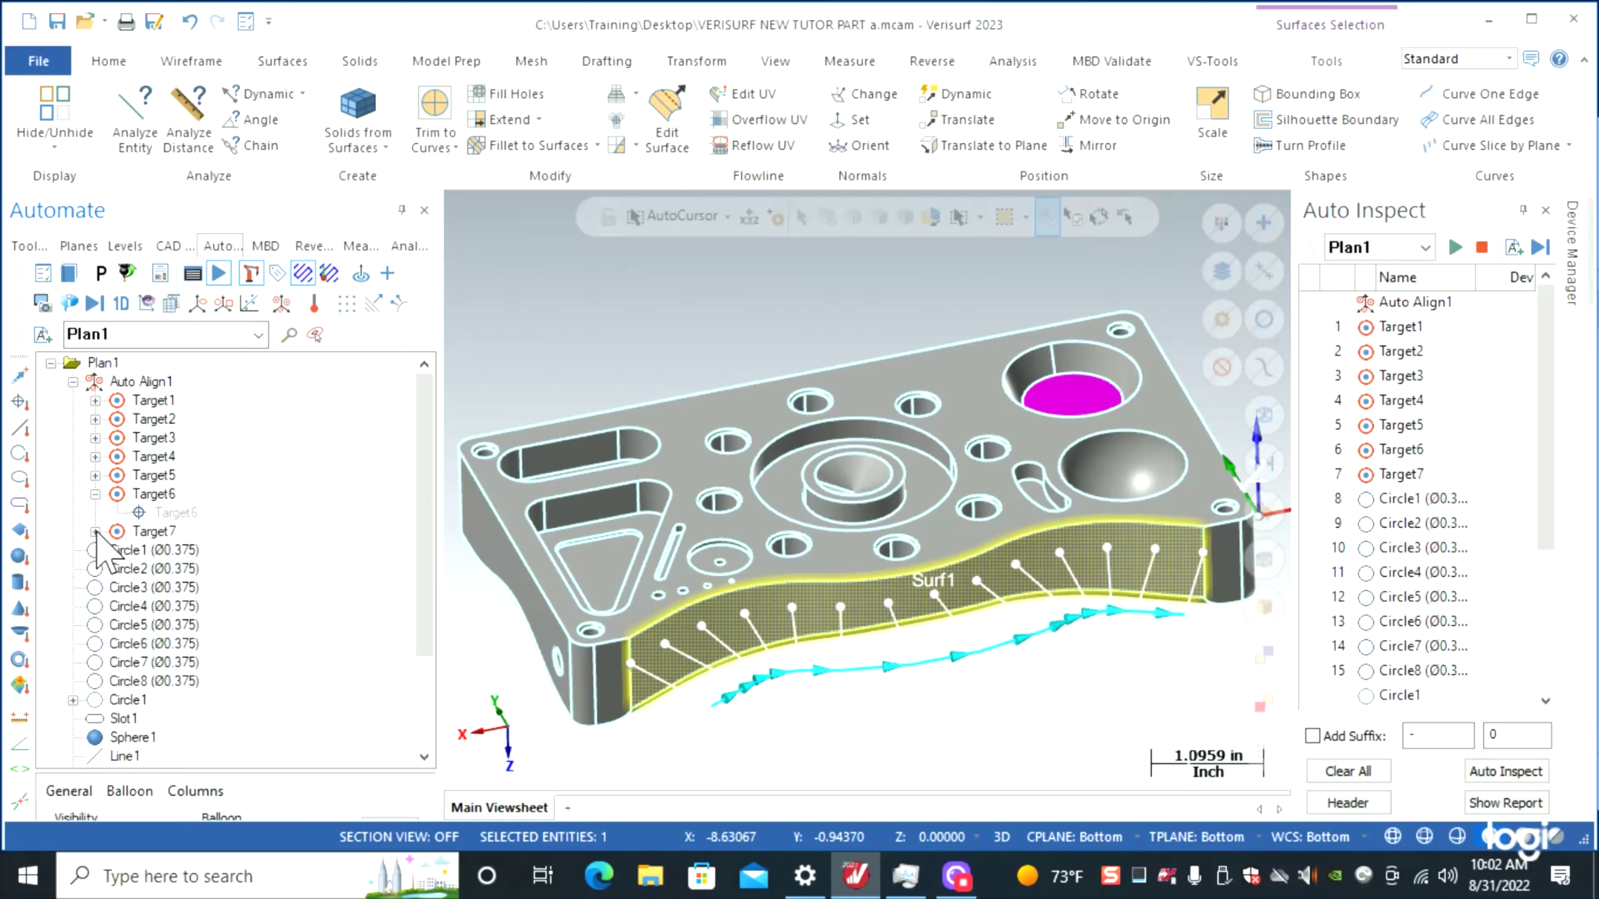
{"action": "left_click", "coordinate": [95, 494]}
{"action": "scroll", "coordinate": [301, 585], "scroll_direction": "down", "scroll_amount": 2}
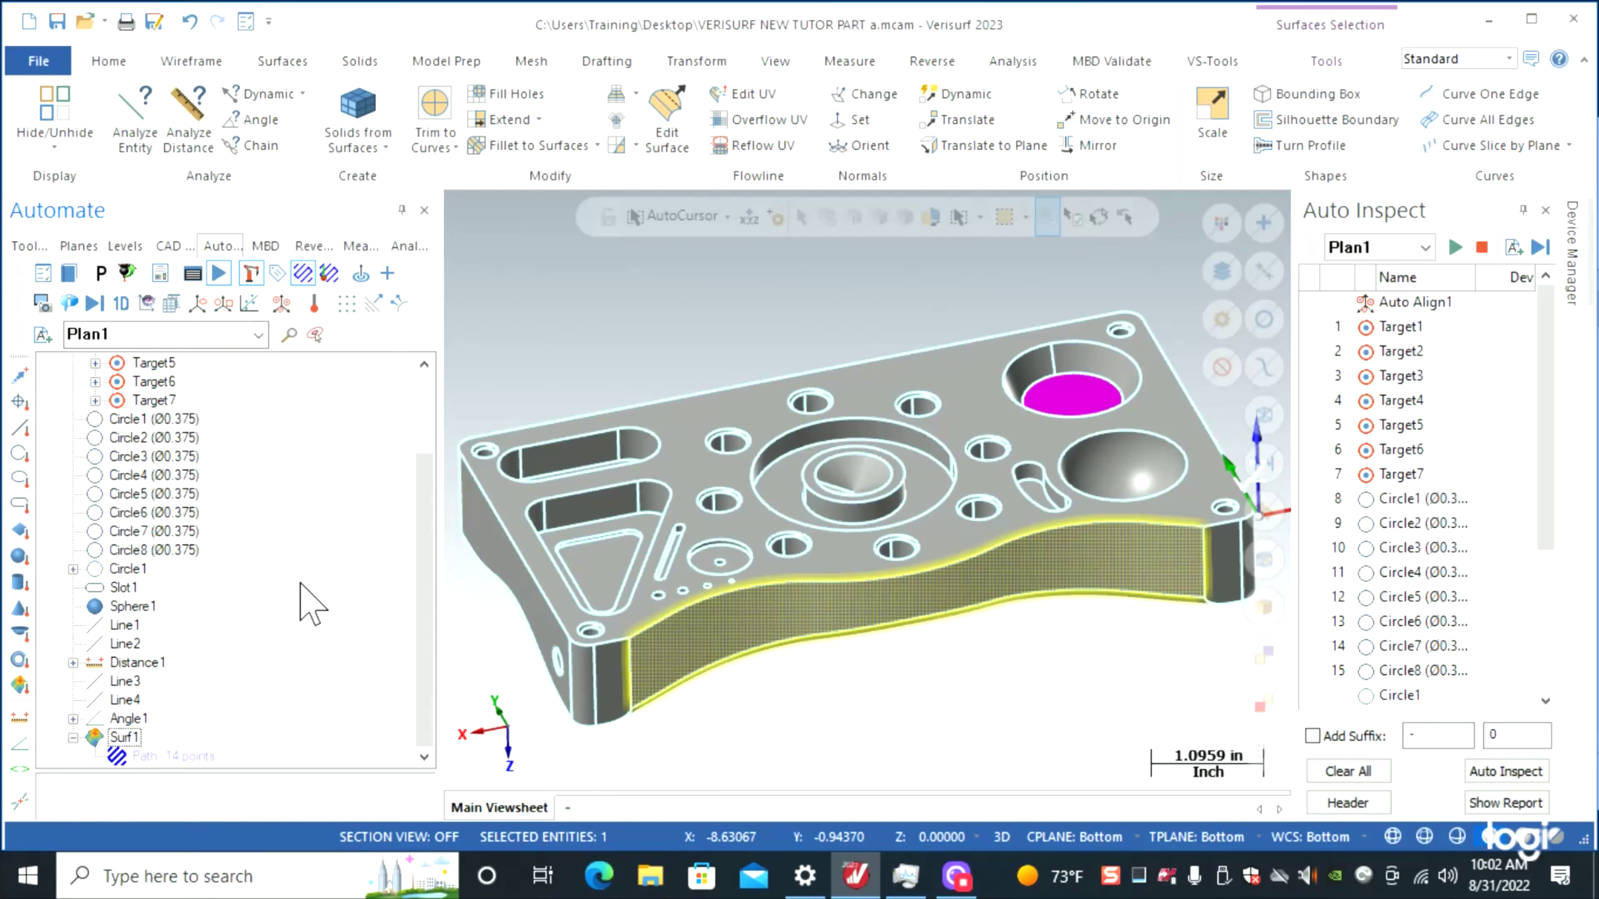
- Display Surf1's 14-point path, then confirm its Measure Settings with Follow Sequence off
{"action": "left_click", "coordinate": [156, 755]}
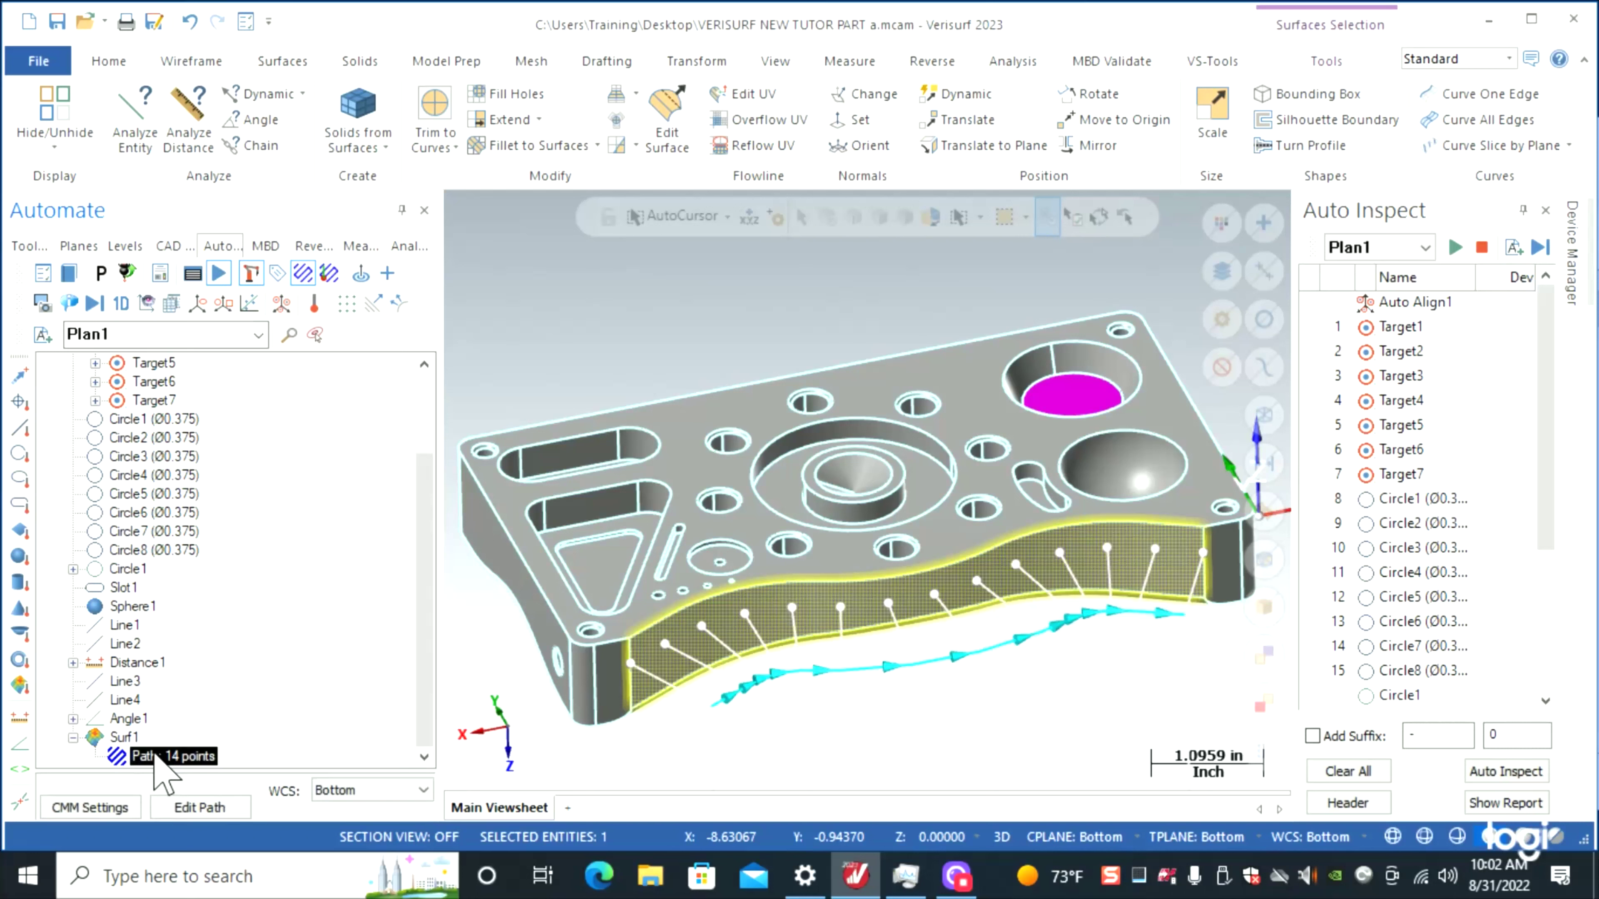
{"action": "double_click", "coordinate": [123, 740]}
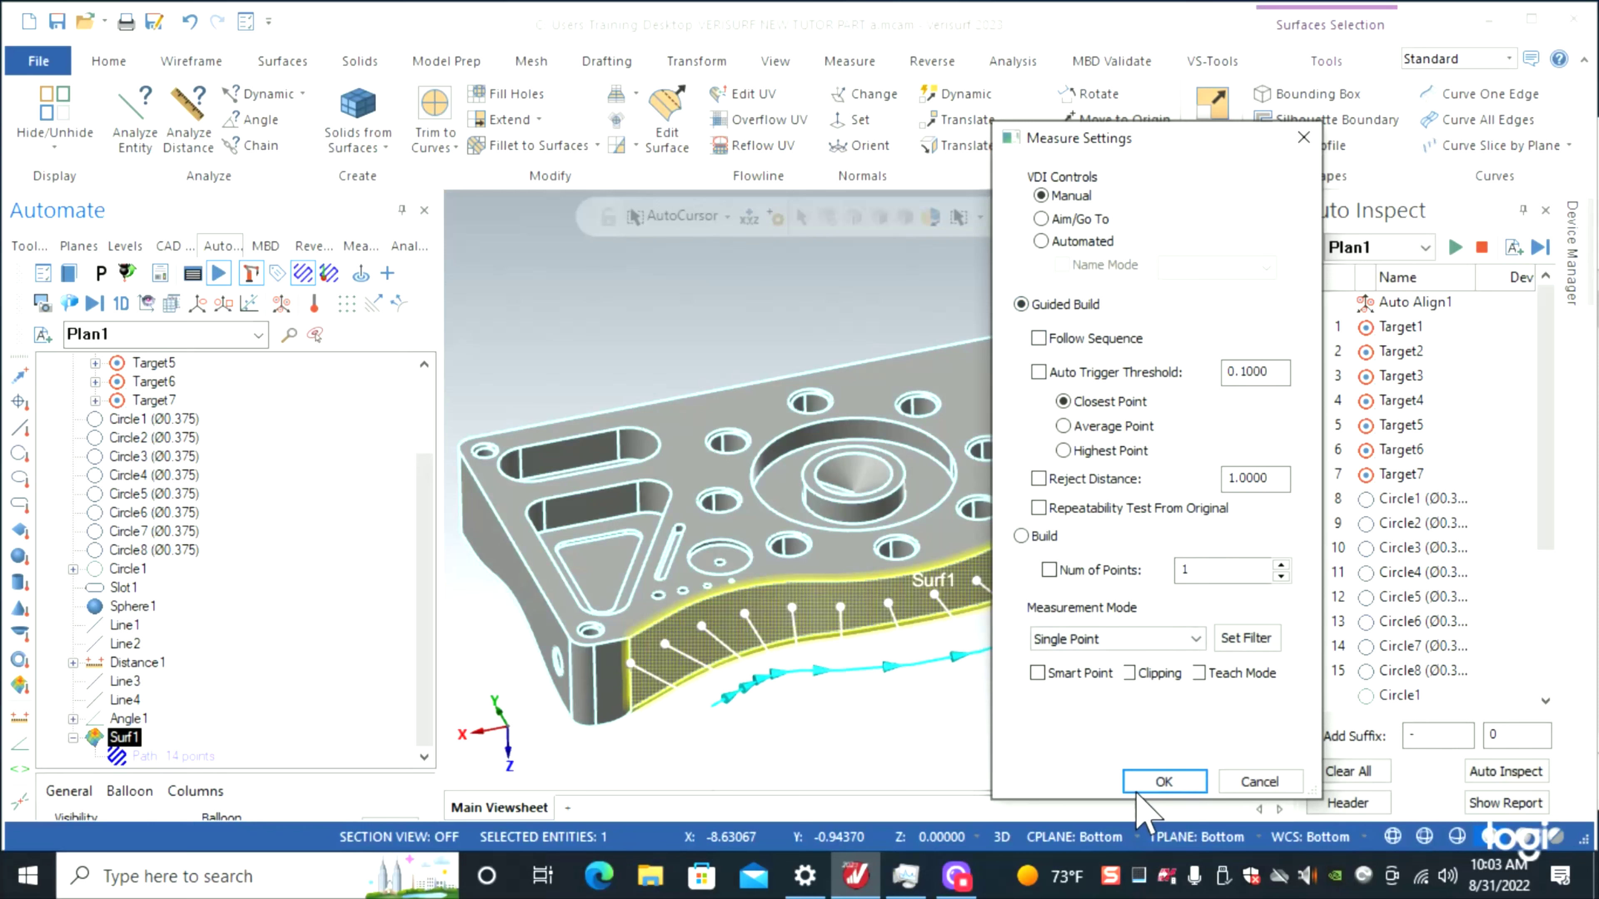
{"action": "left_click", "coordinate": [1164, 782]}
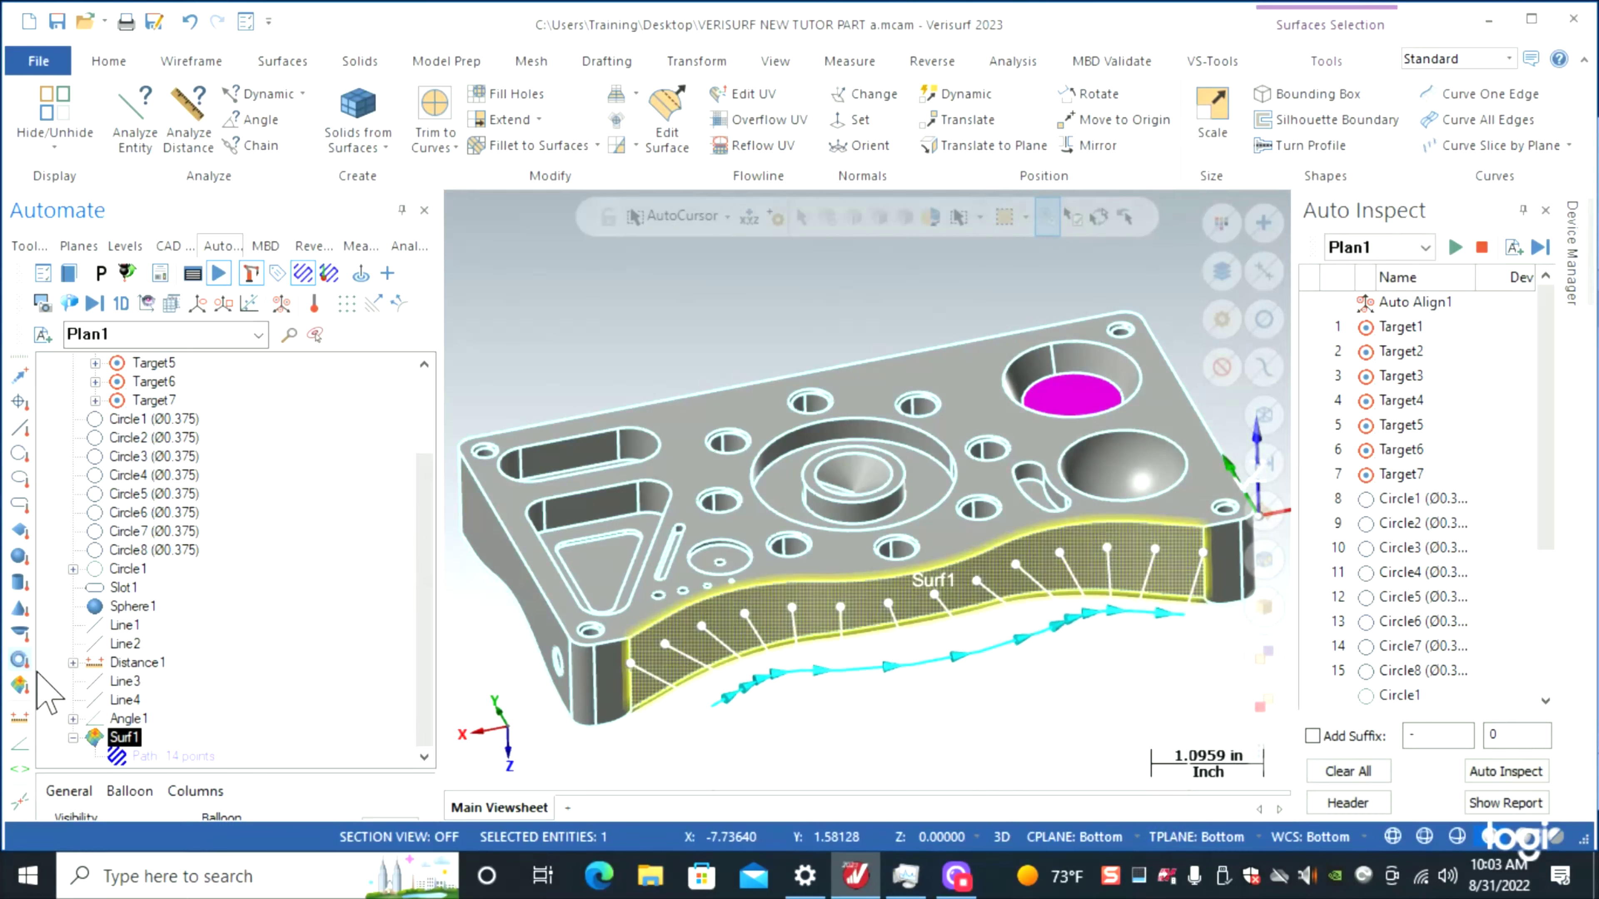
- Change Circle1–Circle8 measure settings to use Project on Nominal projection
{"action": "left_click", "coordinate": [241, 718]}
{"action": "left_click_drag", "start_coordinate": [226, 412], "coordinate": [203, 563]}
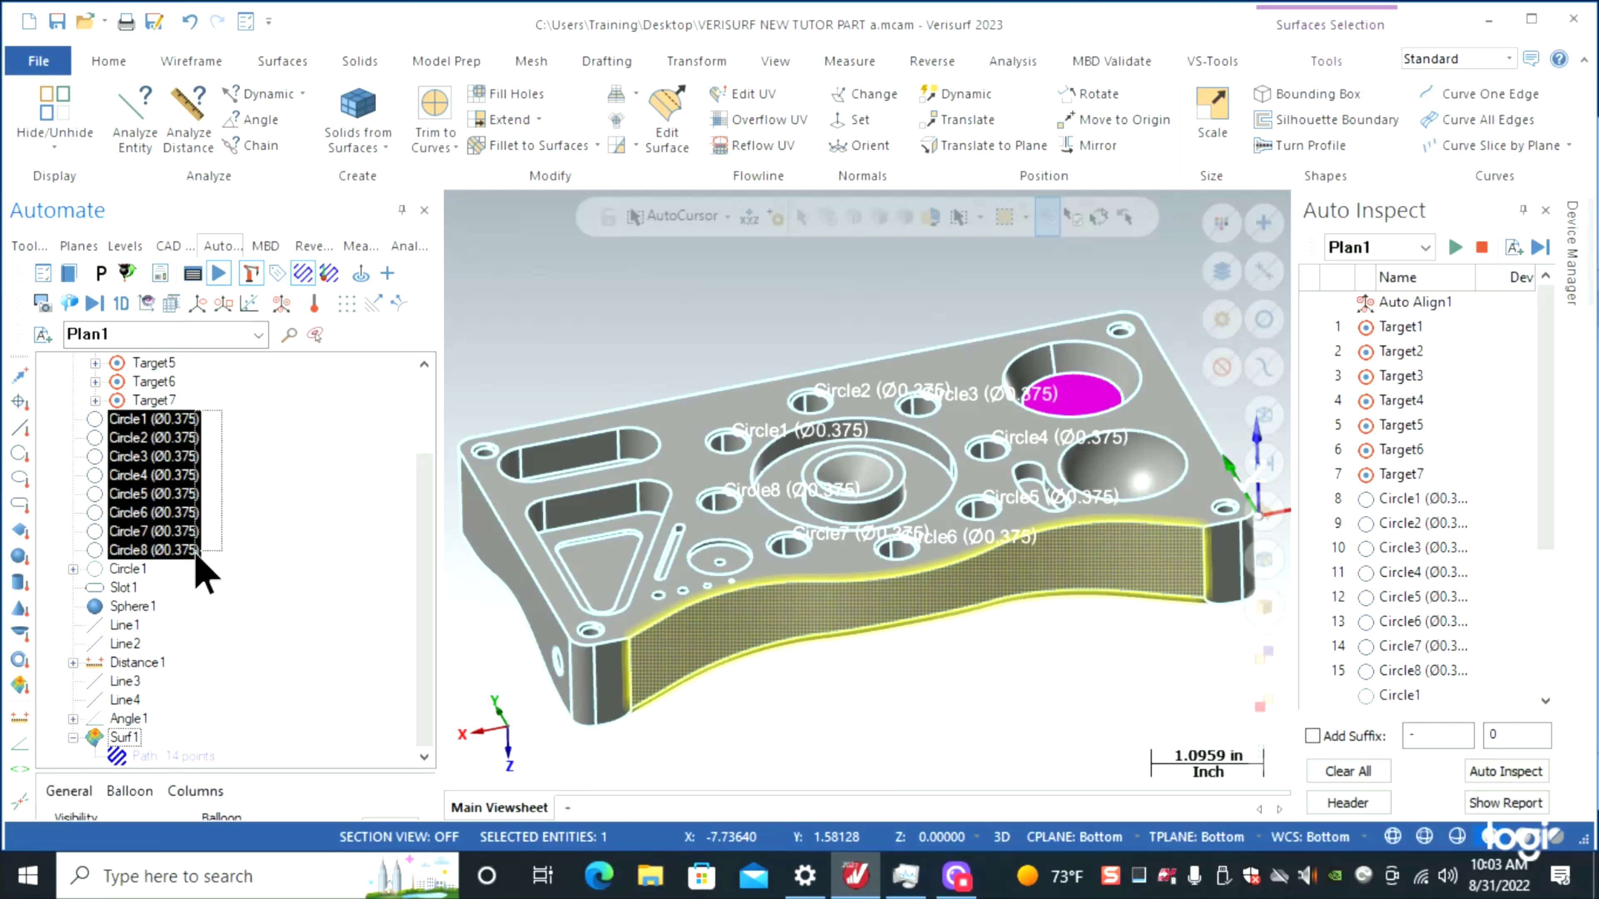
{"action": "right_click", "coordinate": [178, 521]}
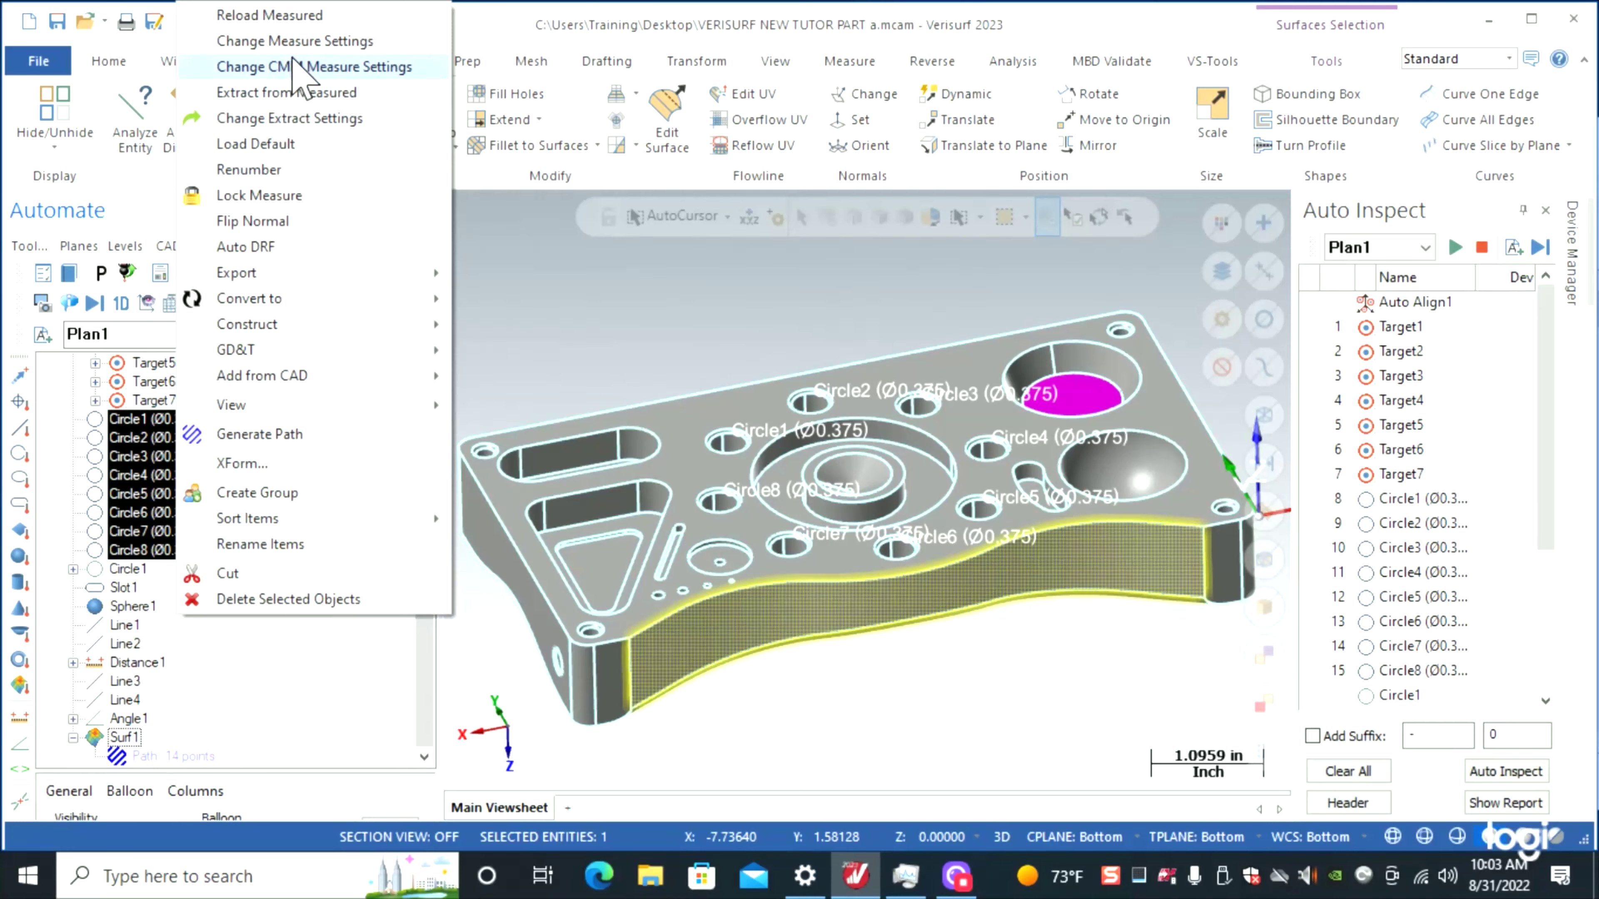
{"action": "left_click", "coordinate": [295, 42]}
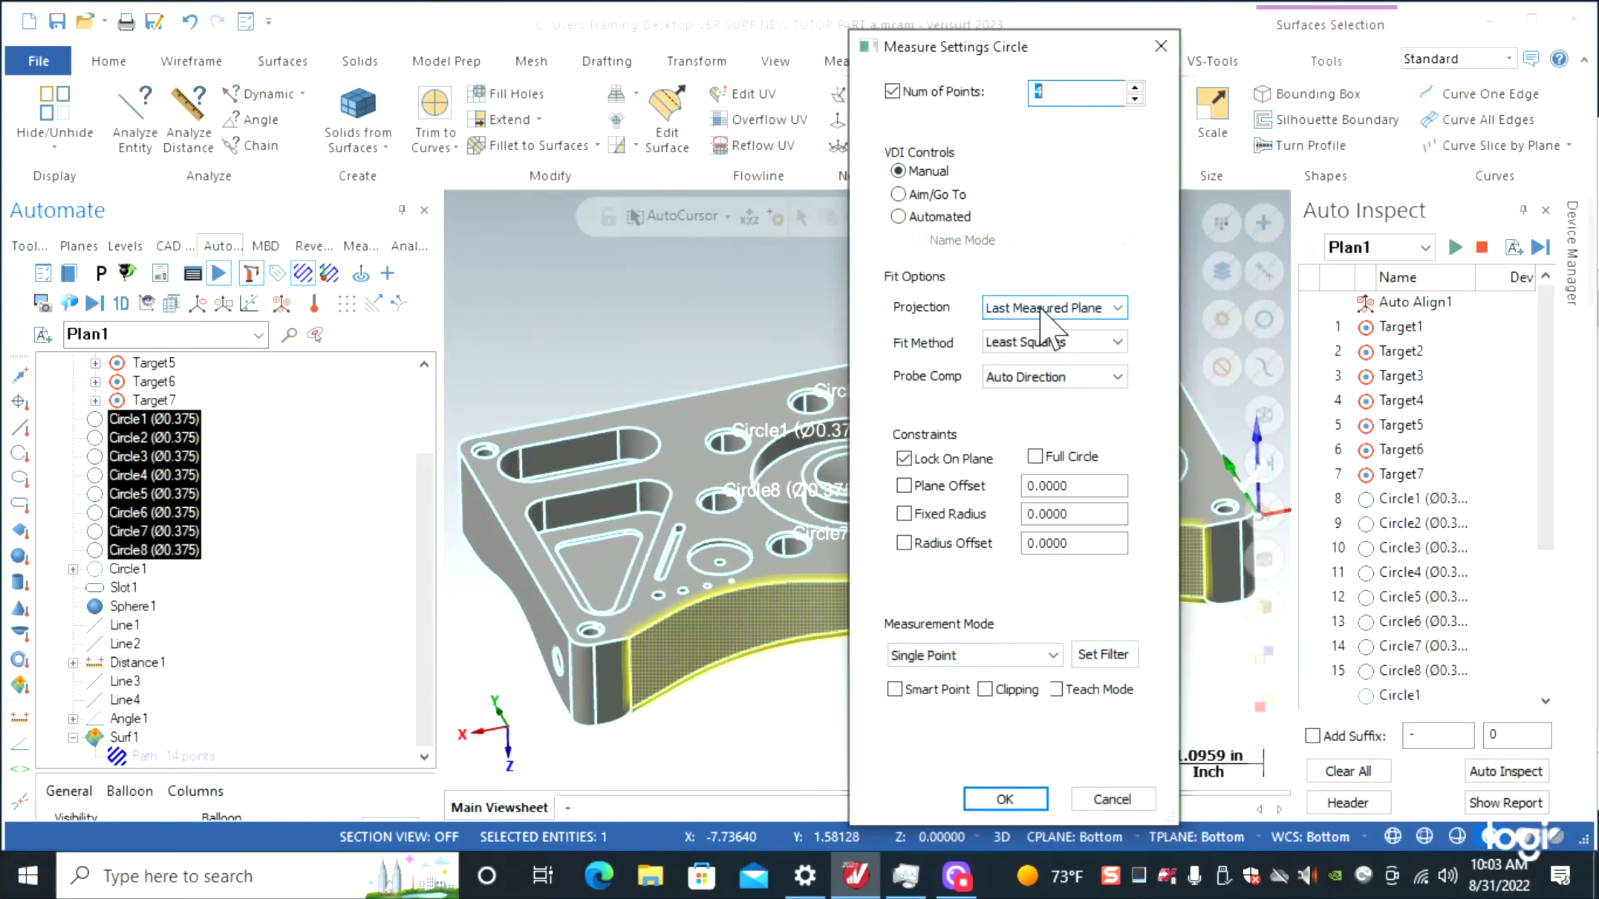
{"action": "left_click", "coordinate": [1050, 321]}
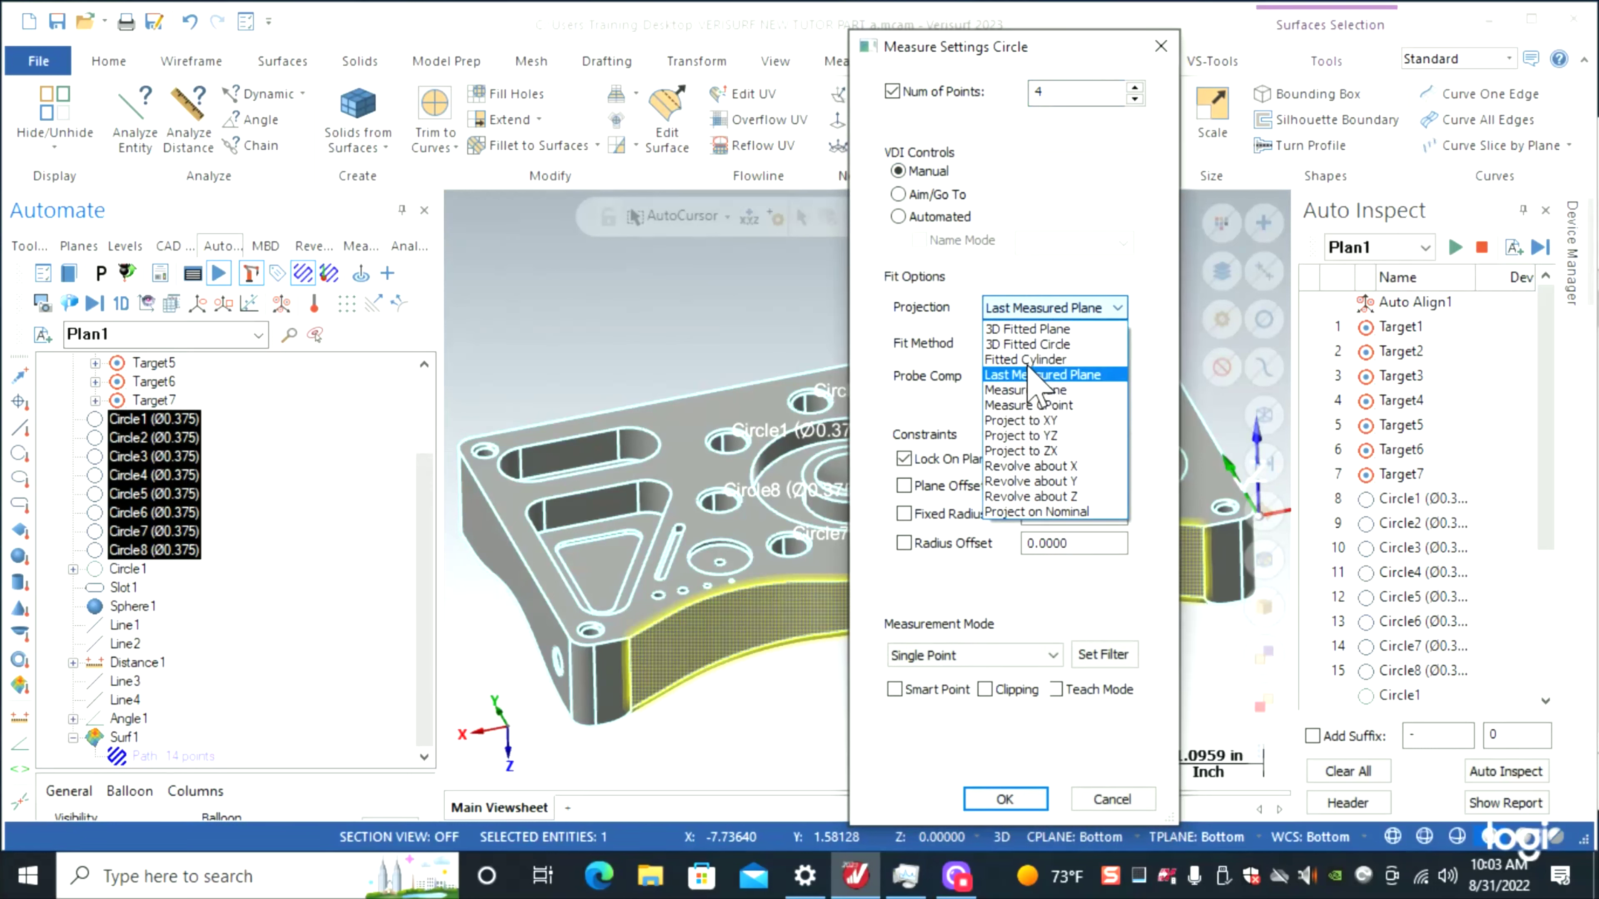
{"action": "left_click", "coordinate": [1042, 516]}
{"action": "left_click", "coordinate": [1006, 799]}
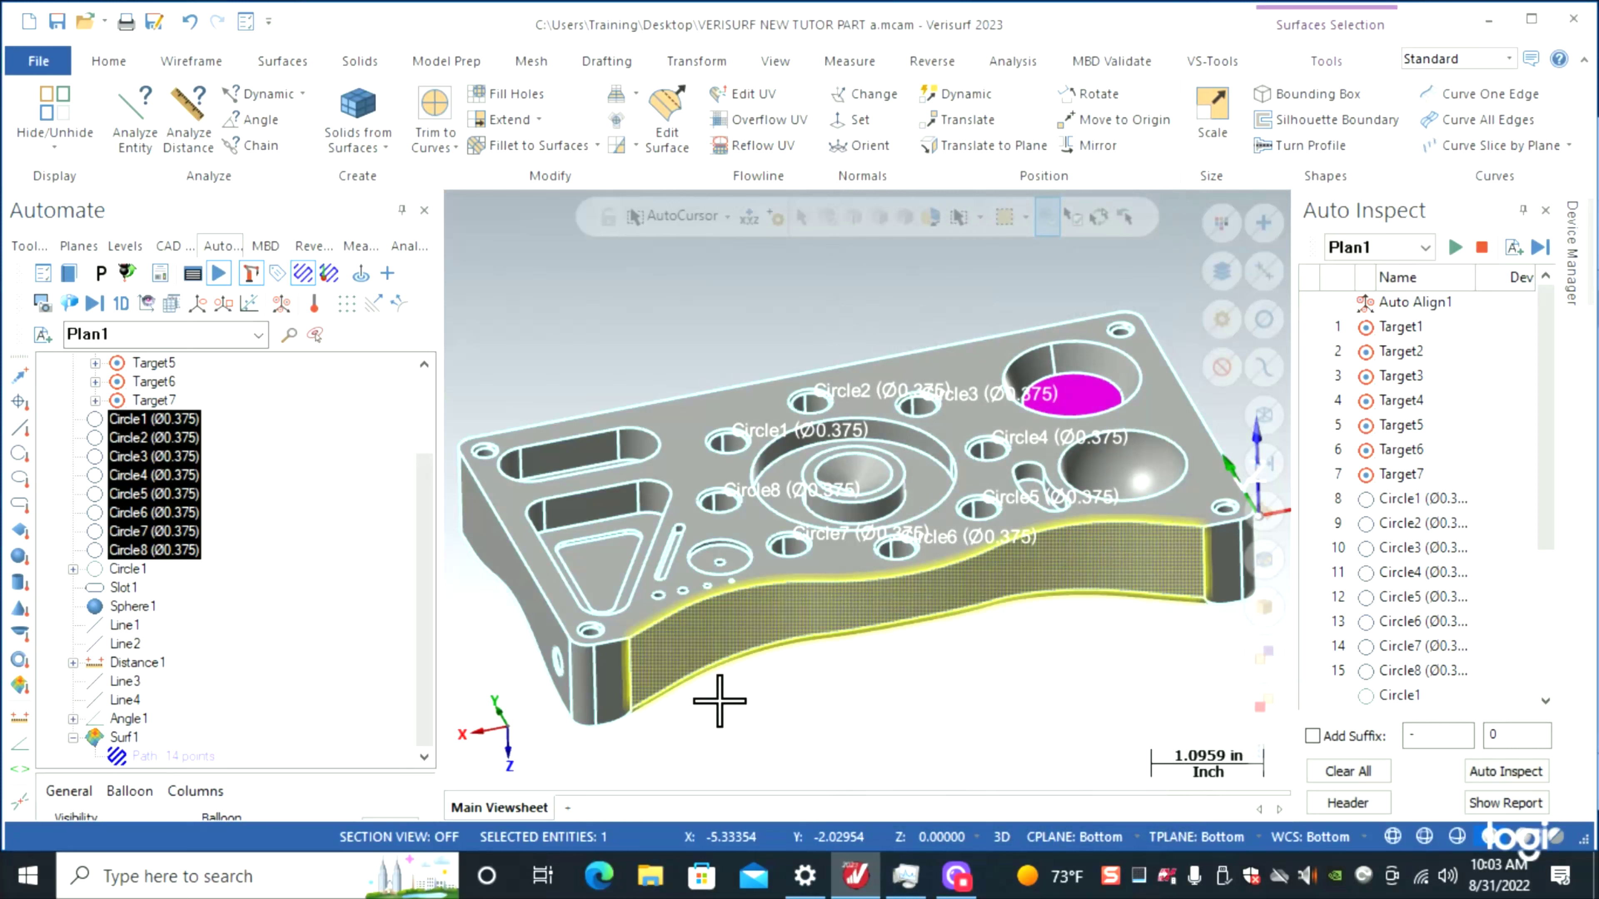
- Set Circle1's construction projection to Project on Nominal
{"action": "left_click", "coordinate": [140, 568]}
{"action": "double_click", "coordinate": [140, 569]}
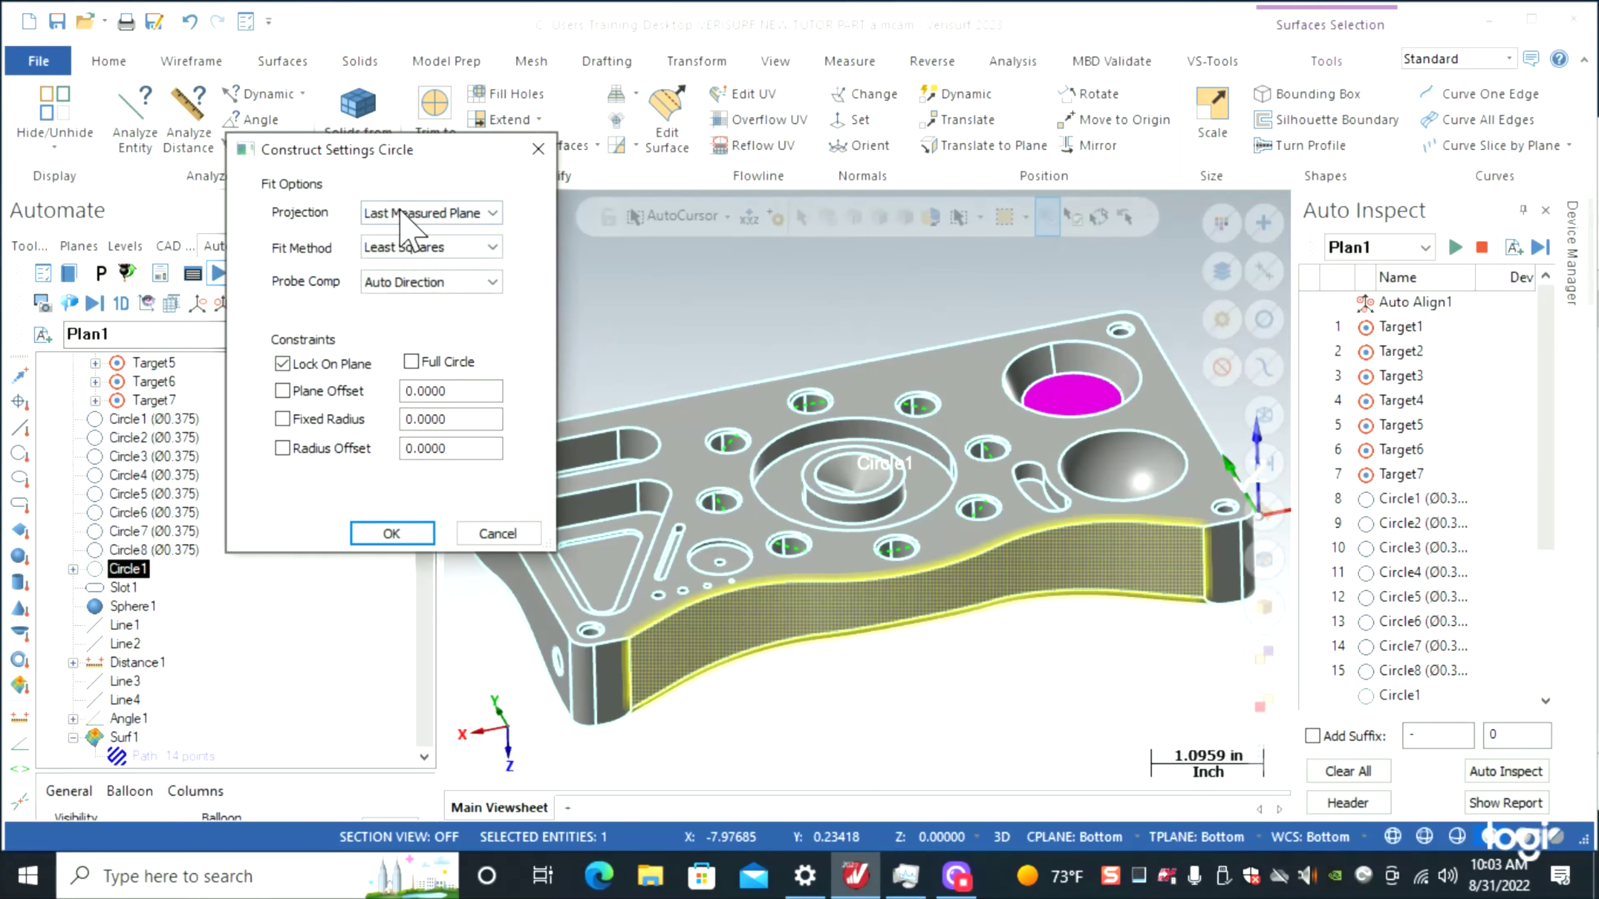
{"action": "left_click", "coordinate": [419, 214]}
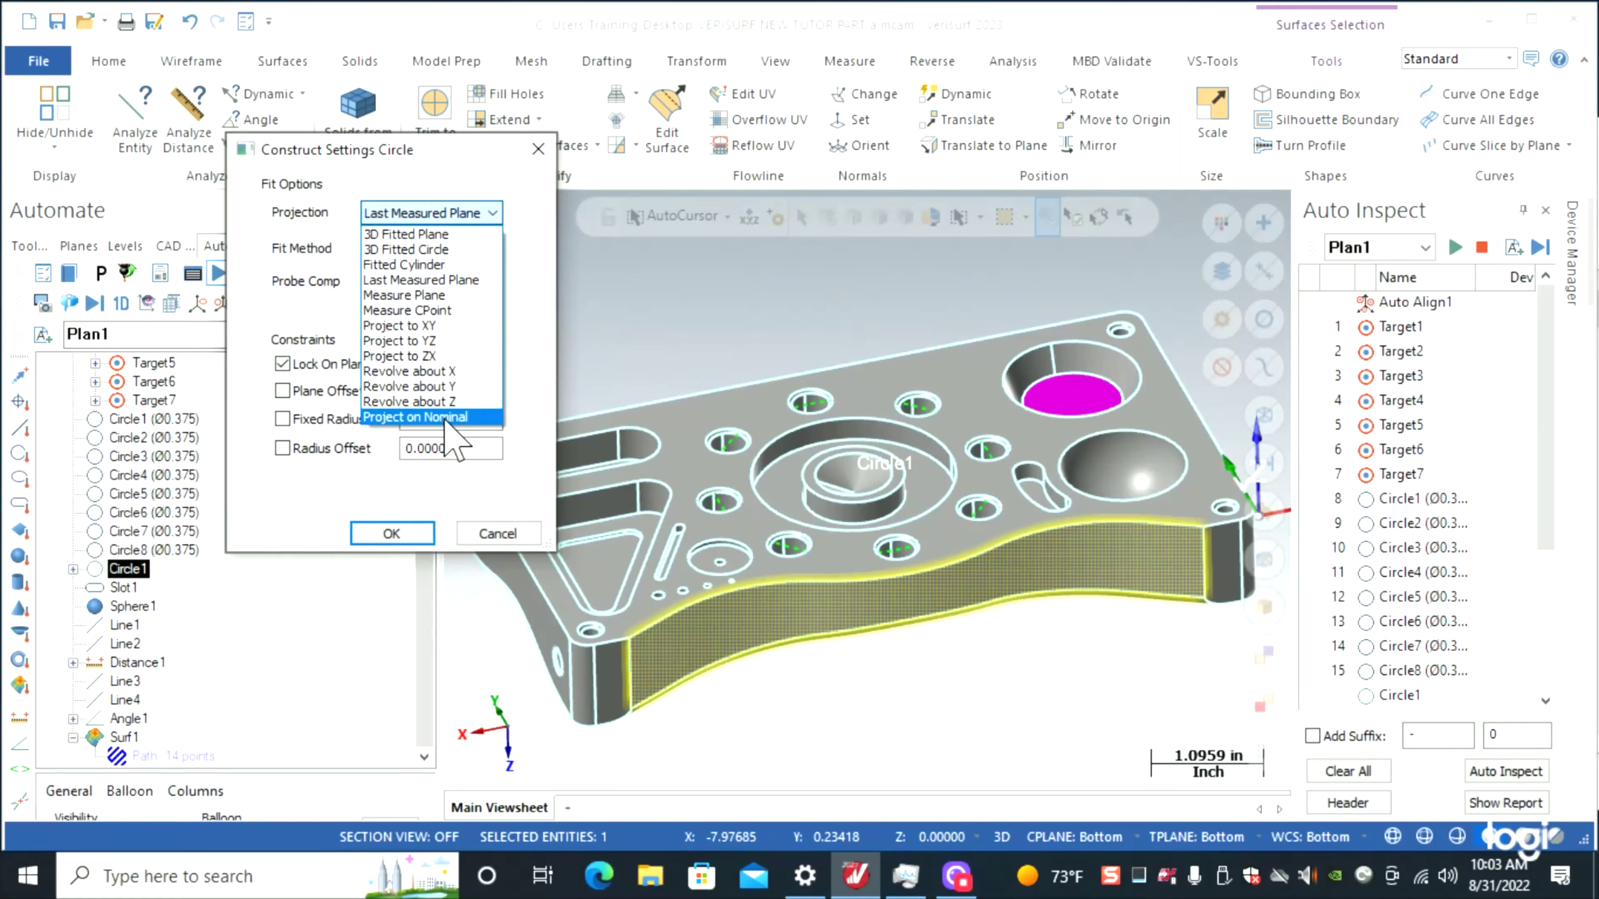
{"action": "left_click", "coordinate": [441, 418]}
{"action": "left_click", "coordinate": [392, 534]}
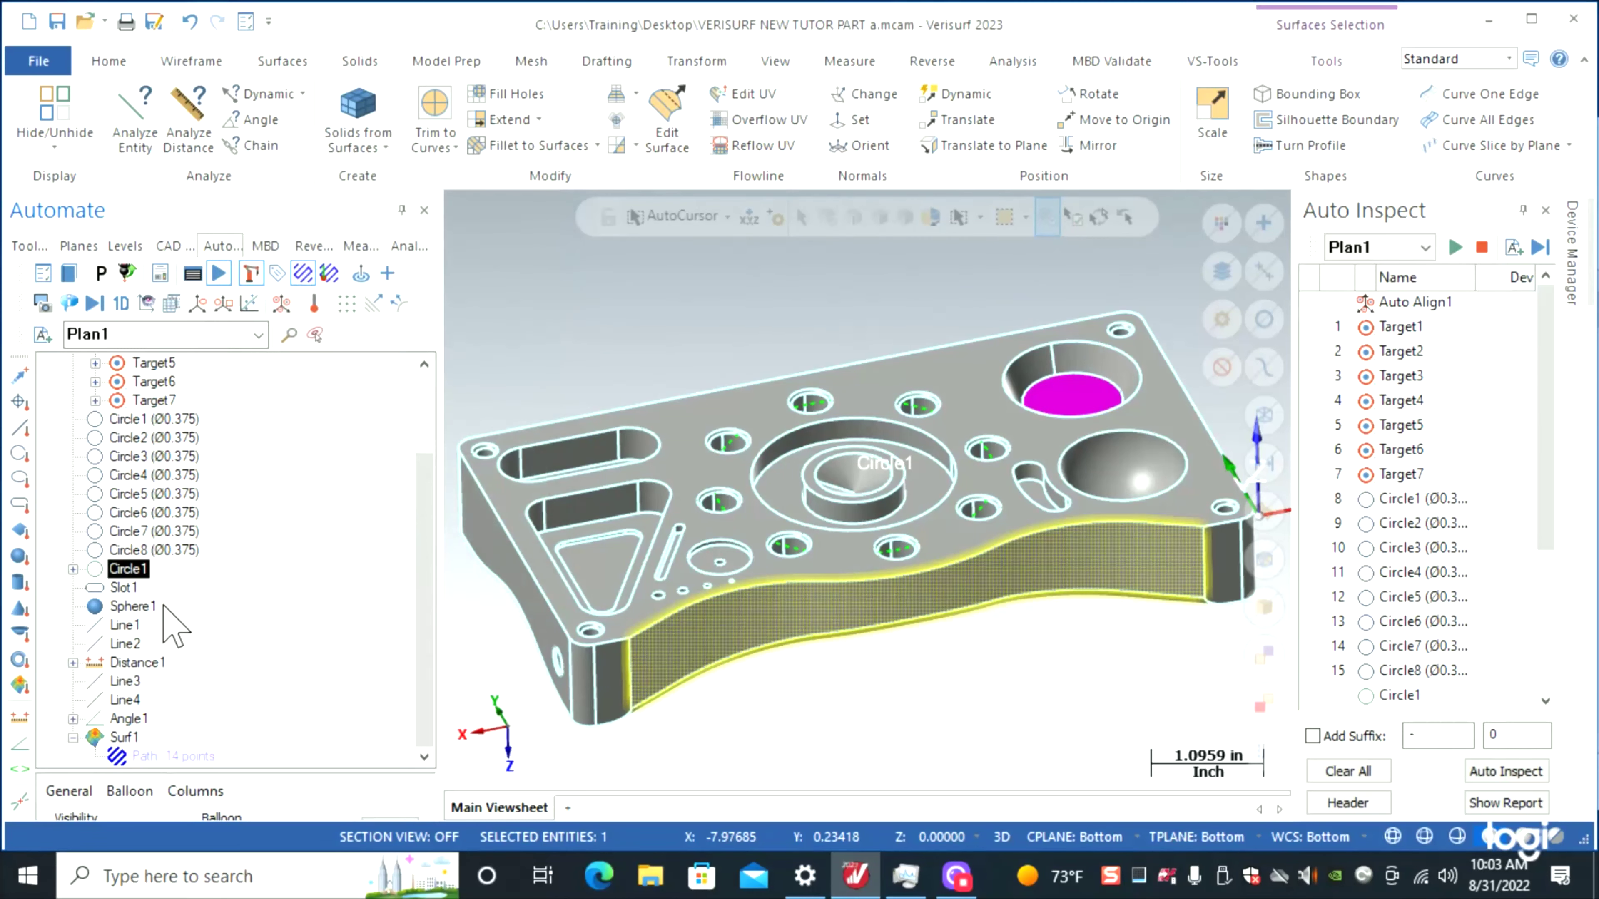
- Confirm Slot1's Project on Nominal measure settings, then bring up Sphere1's measure settings
{"action": "double_click", "coordinate": [123, 587]}
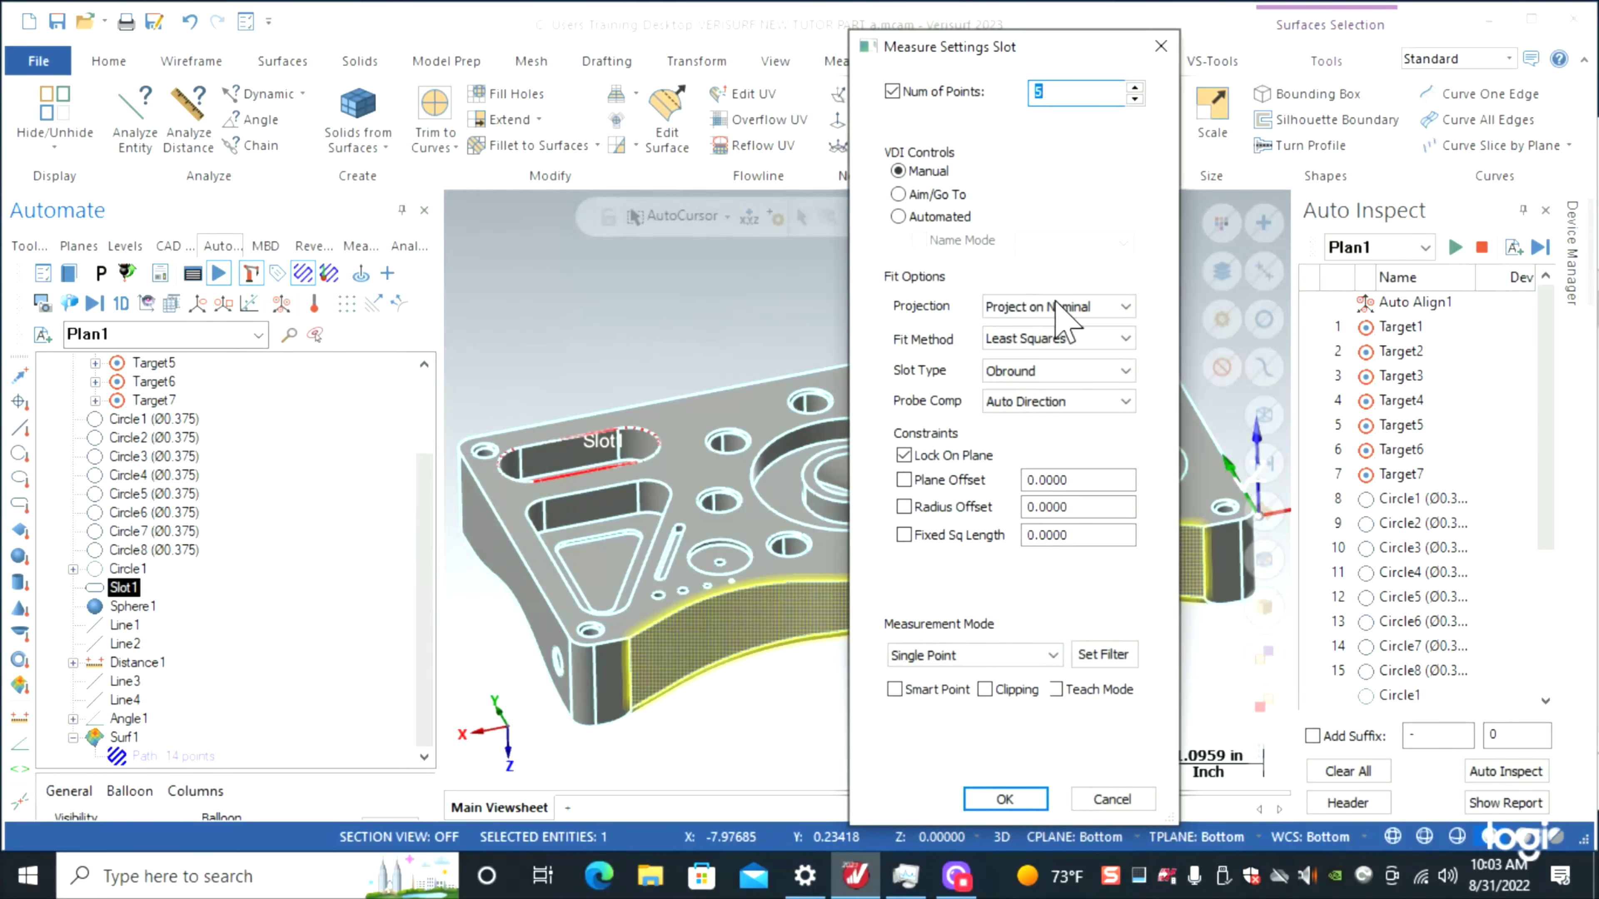
{"action": "left_click", "coordinate": [1057, 307]}
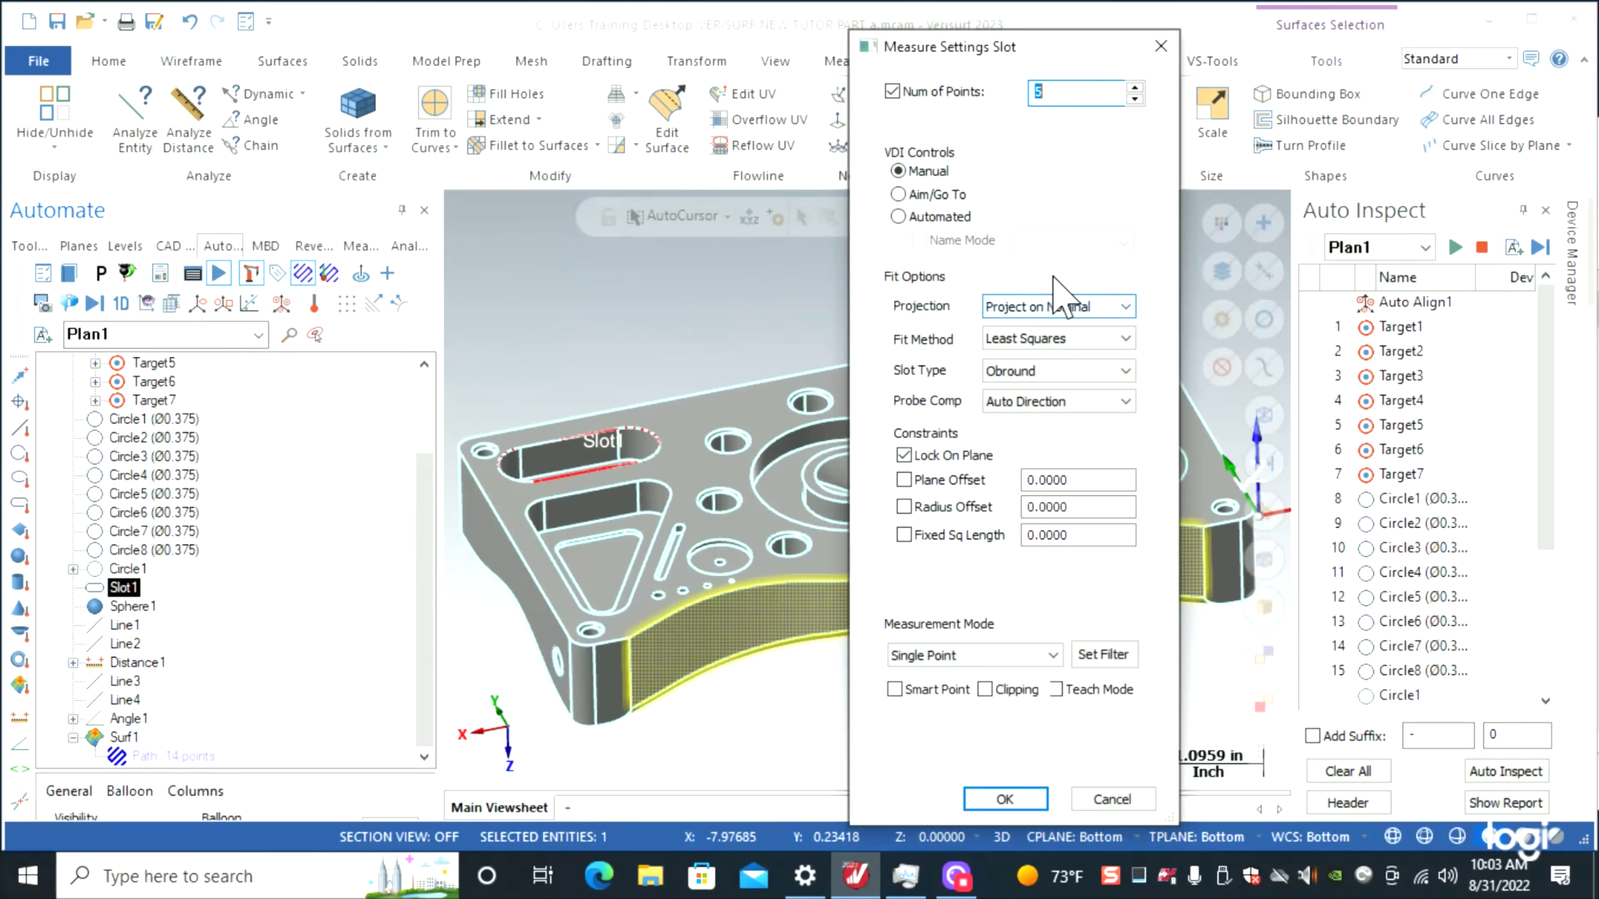
{"action": "left_click", "coordinate": [1007, 802]}
{"action": "double_click", "coordinate": [129, 606]}
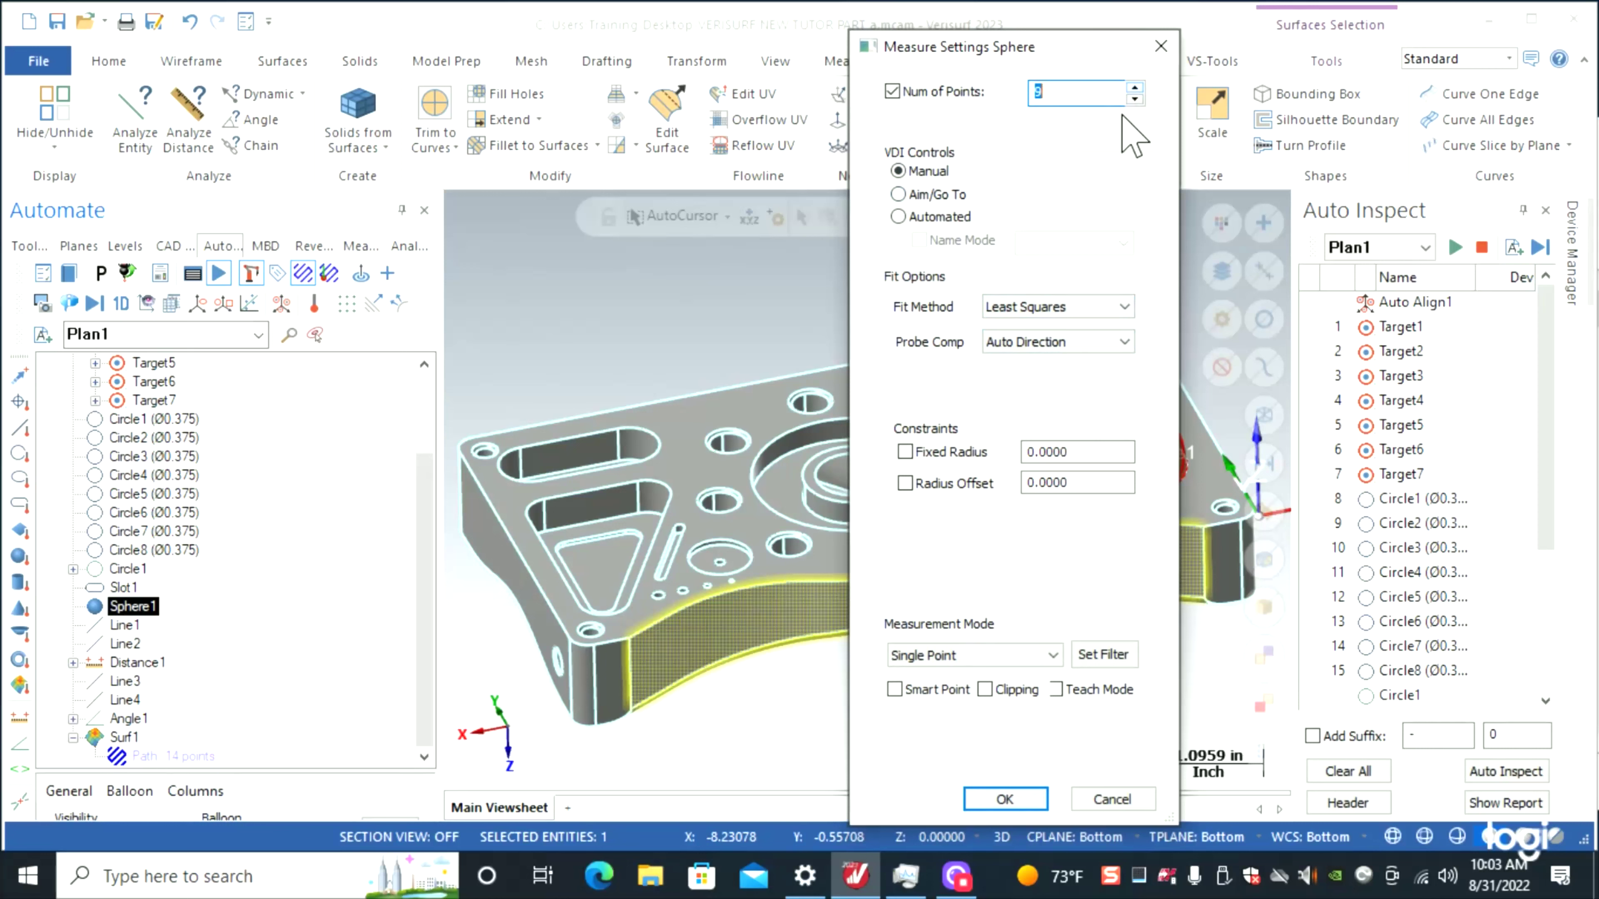
- Accept Sphere1's settings and give Line1–Line4 Manual, 2-point, Project on Nominal measure settings
{"action": "left_click", "coordinate": [1007, 799]}
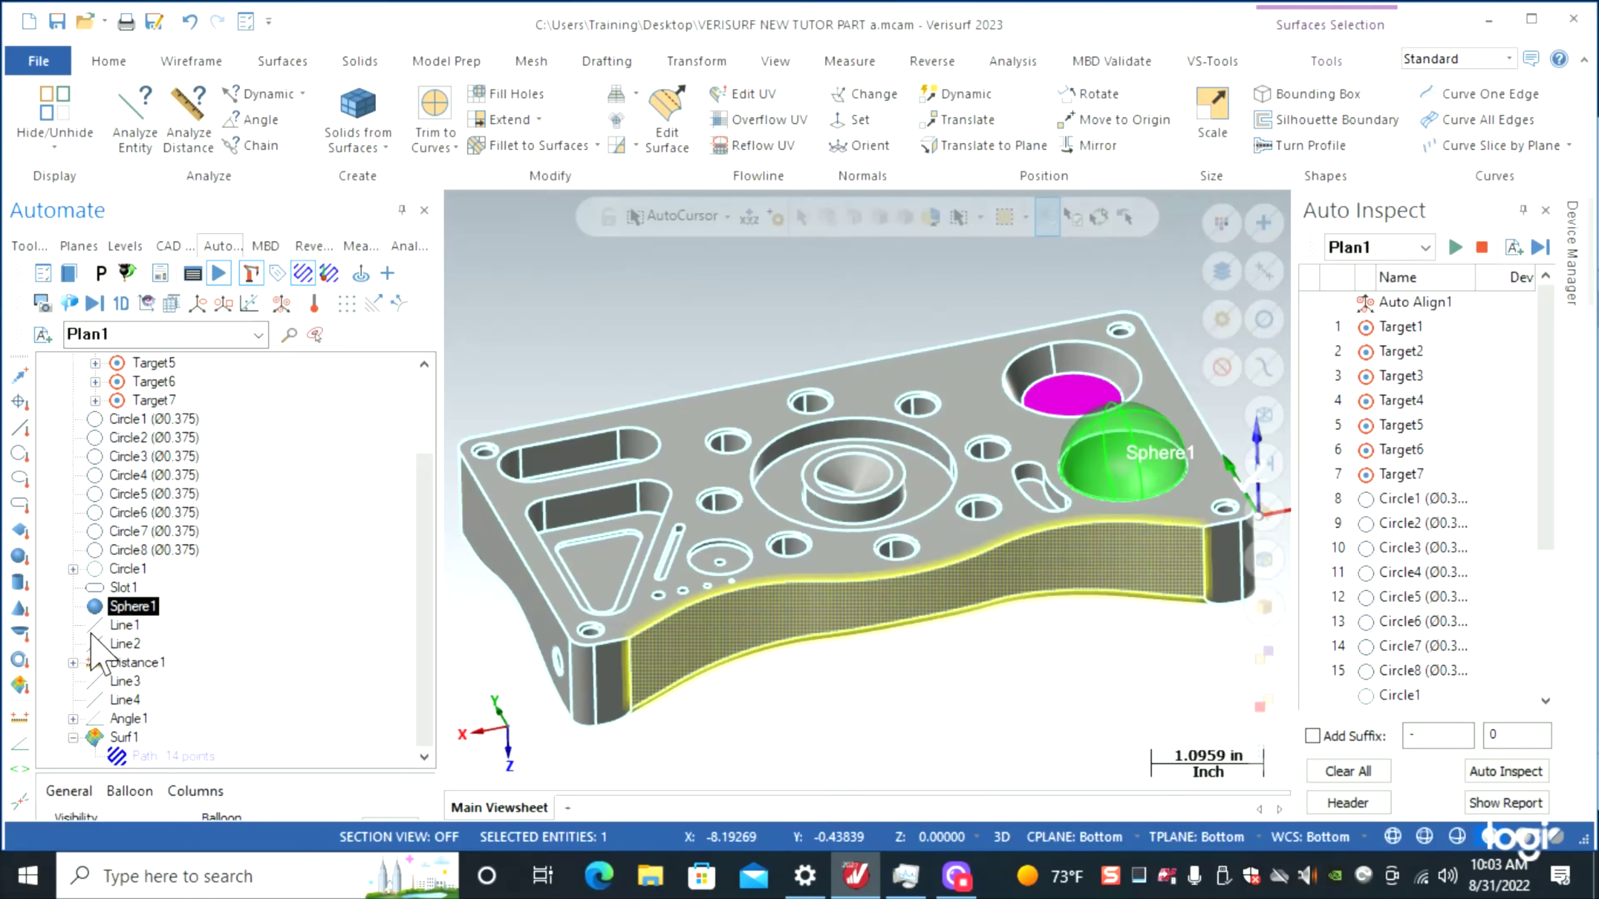
{"action": "left_click", "coordinate": [124, 625]}
{"action": "left_click", "coordinate": [126, 644], "text": "ctrl"}
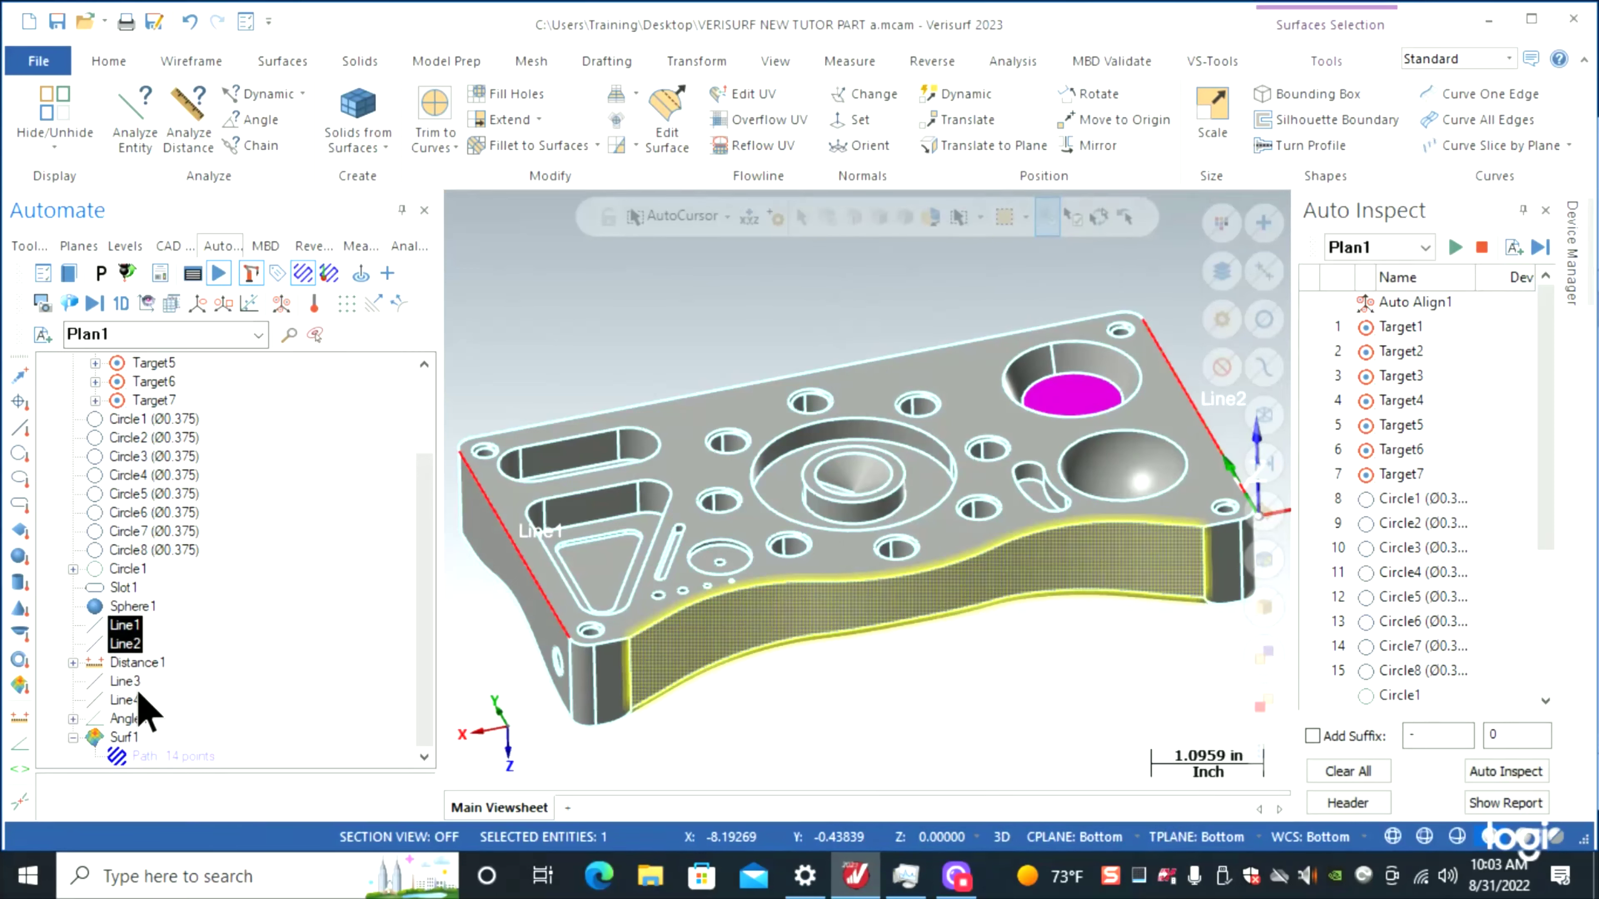
{"action": "left_click", "coordinate": [126, 681], "text": "ctrl"}
{"action": "left_click", "coordinate": [129, 699], "text": "ctrl"}
{"action": "right_click", "coordinate": [130, 693]}
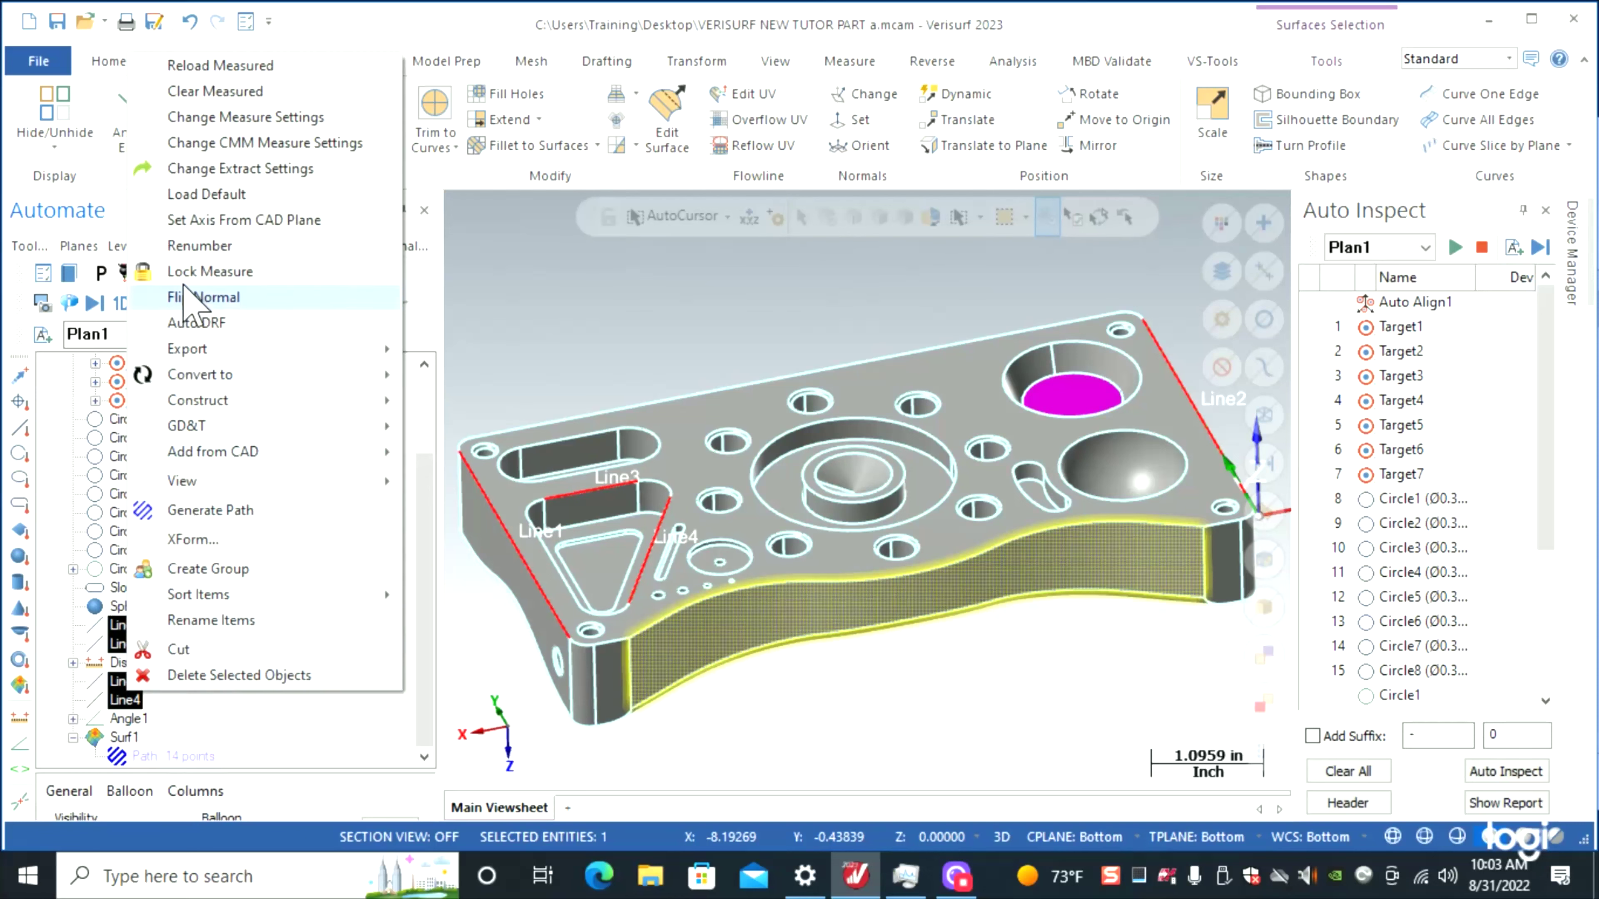
{"action": "left_click", "coordinate": [245, 117]}
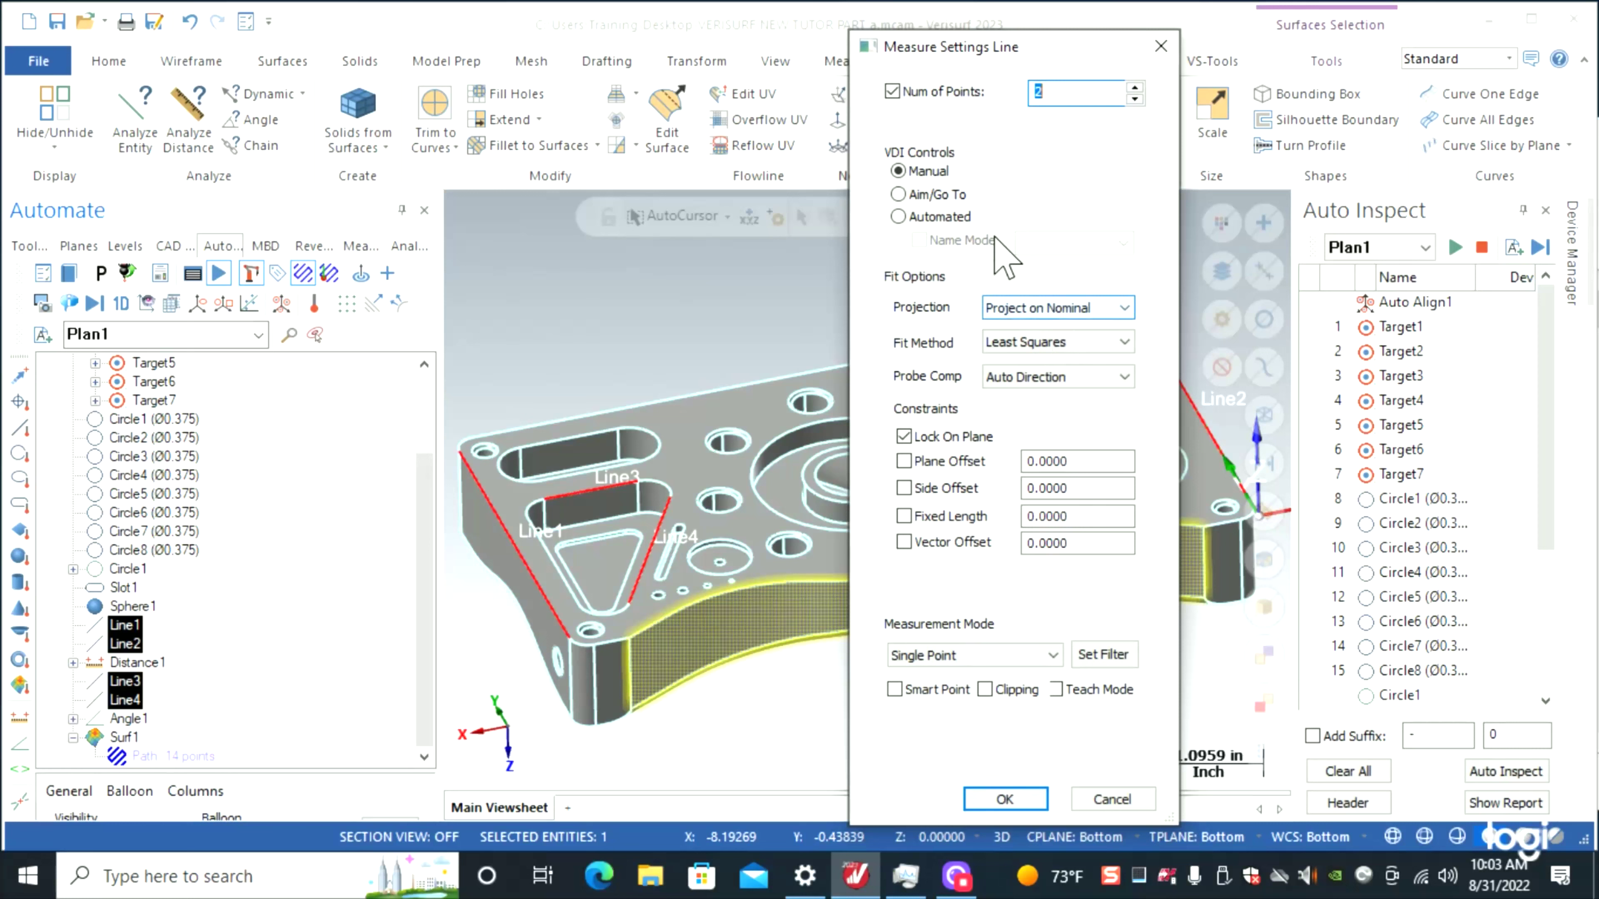
{"action": "left_click", "coordinate": [1020, 805]}
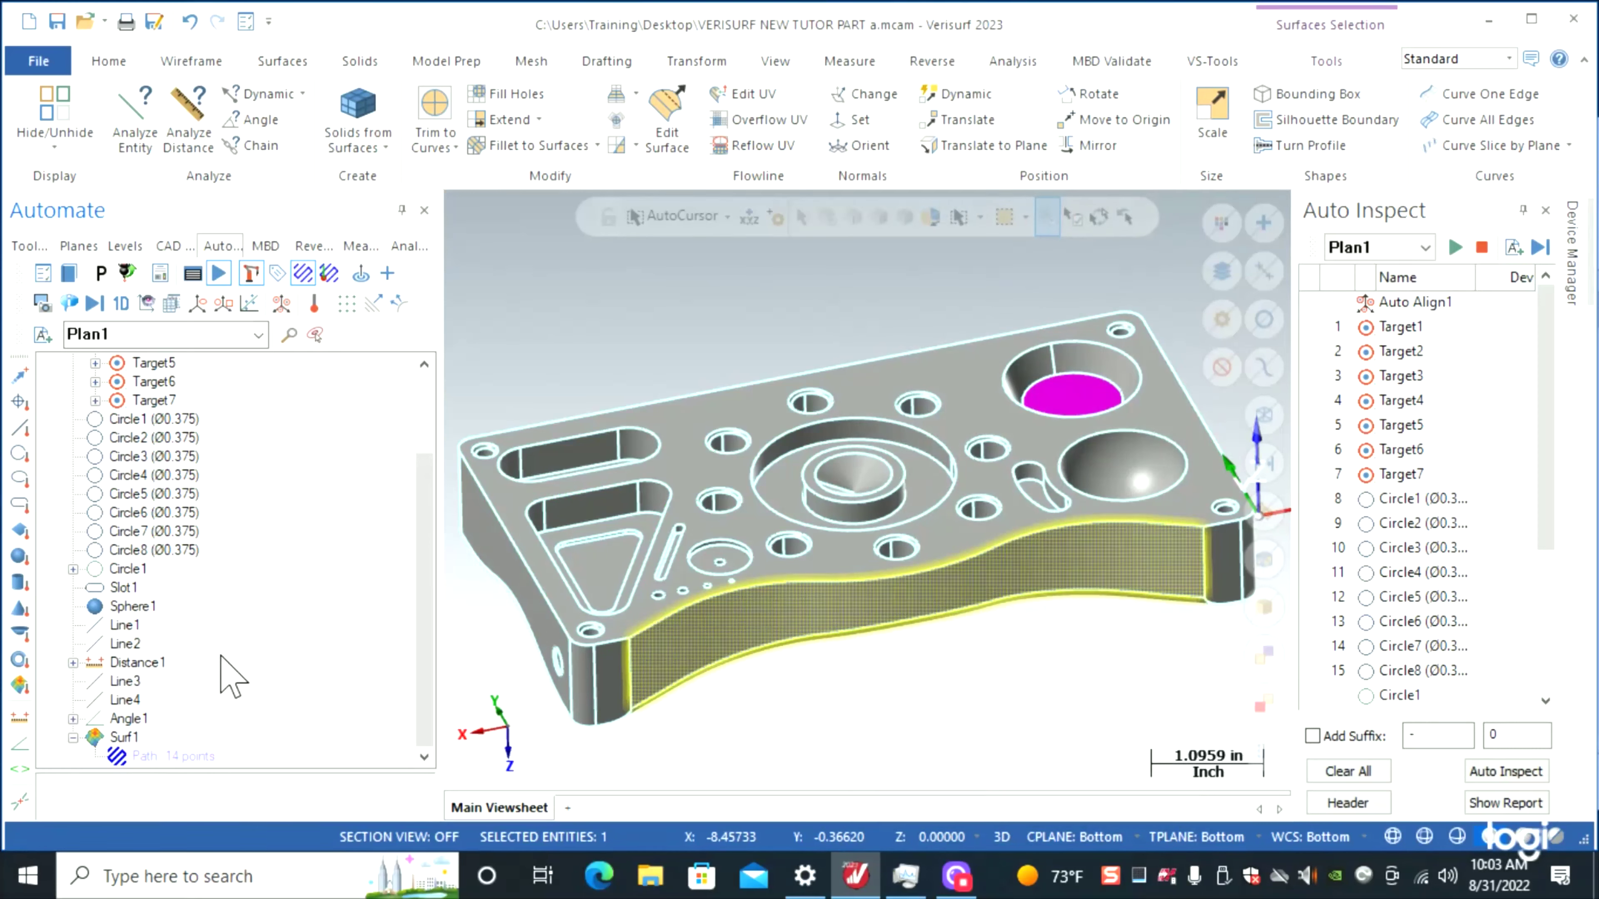
{"action": "scroll", "coordinate": [241, 669], "scroll_direction": "up", "scroll_amount": 1}
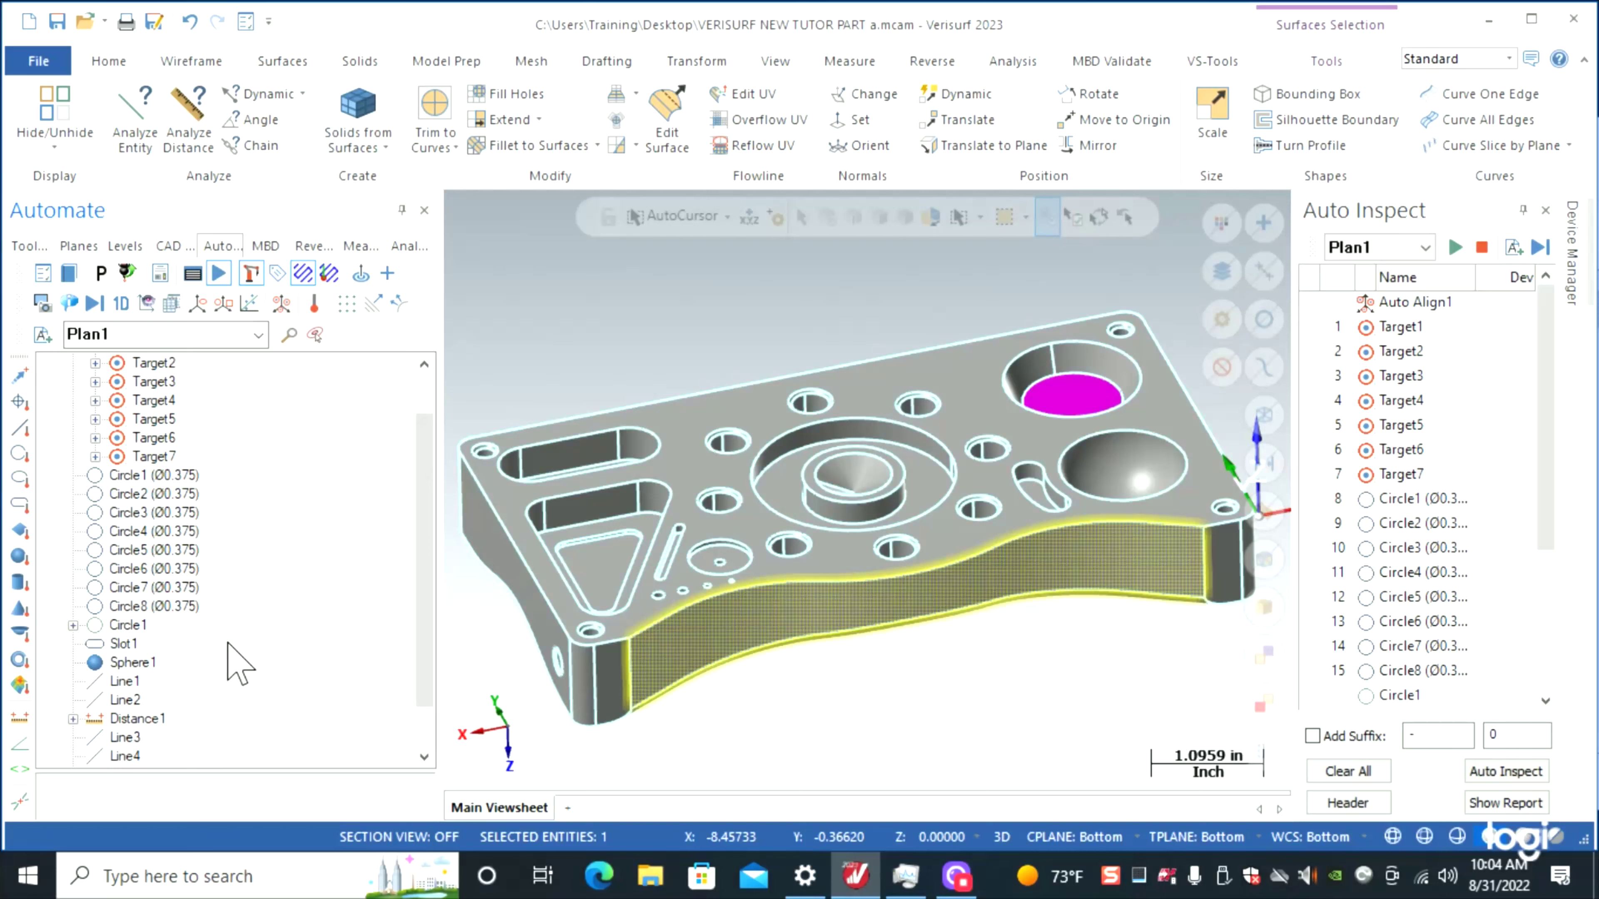